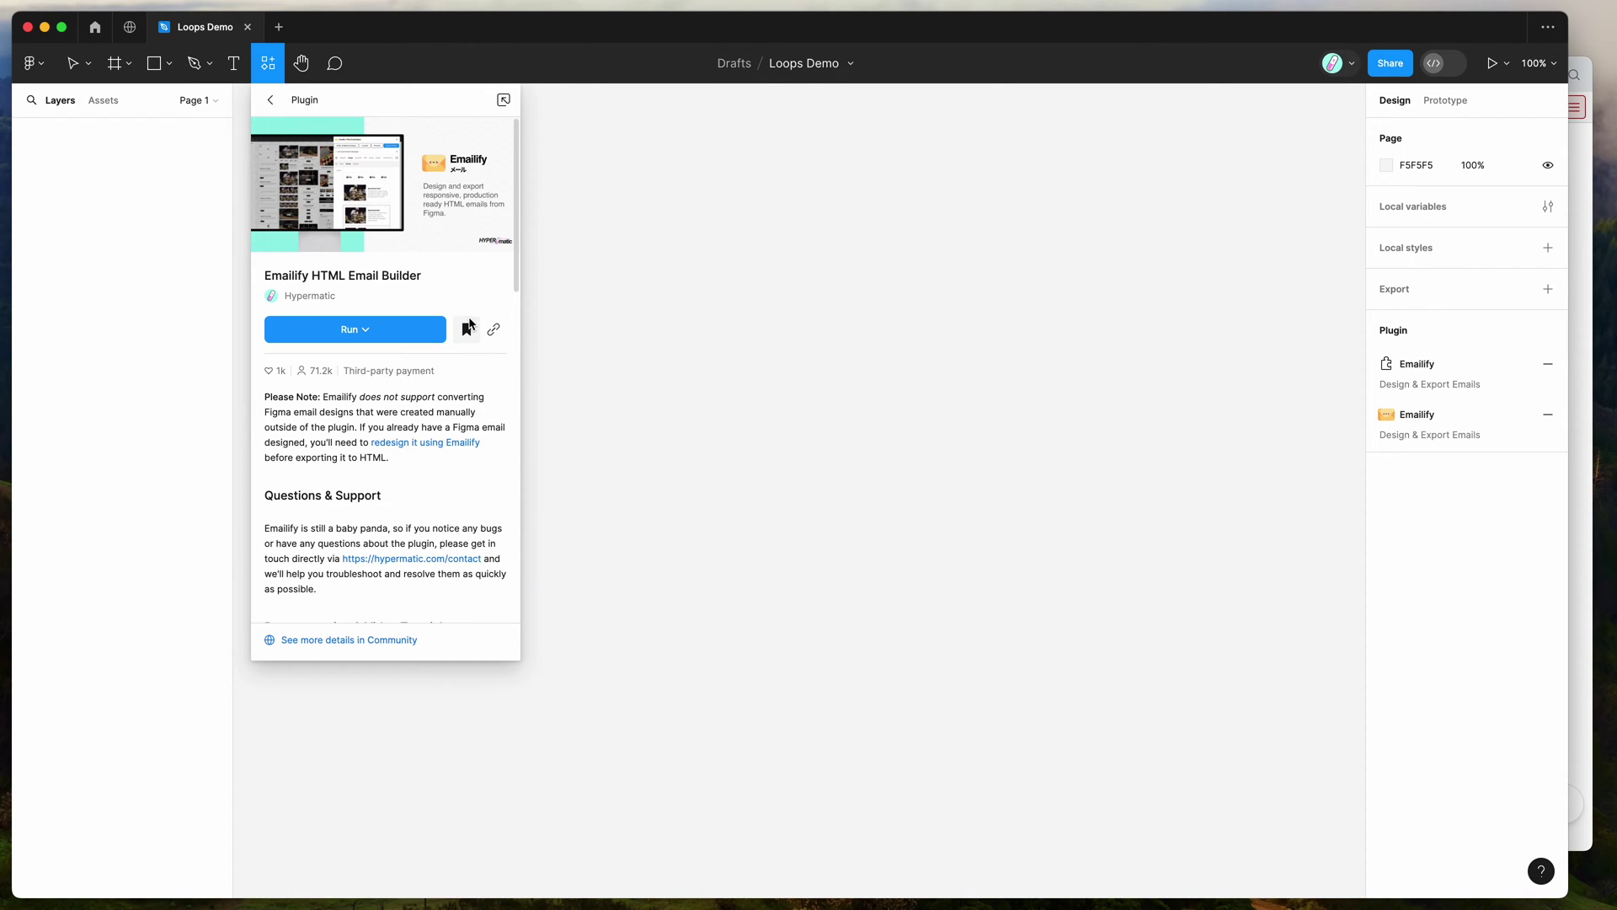
# Close the Emailify HTML Email Builder plugin page to return to the empty Loops Demo canvas.
pyautogui.click(626, 202)
# Run Emailify HTML Email Builder from the canvas menu's Saved plugins list.
pyautogui.rightClick(624, 202)
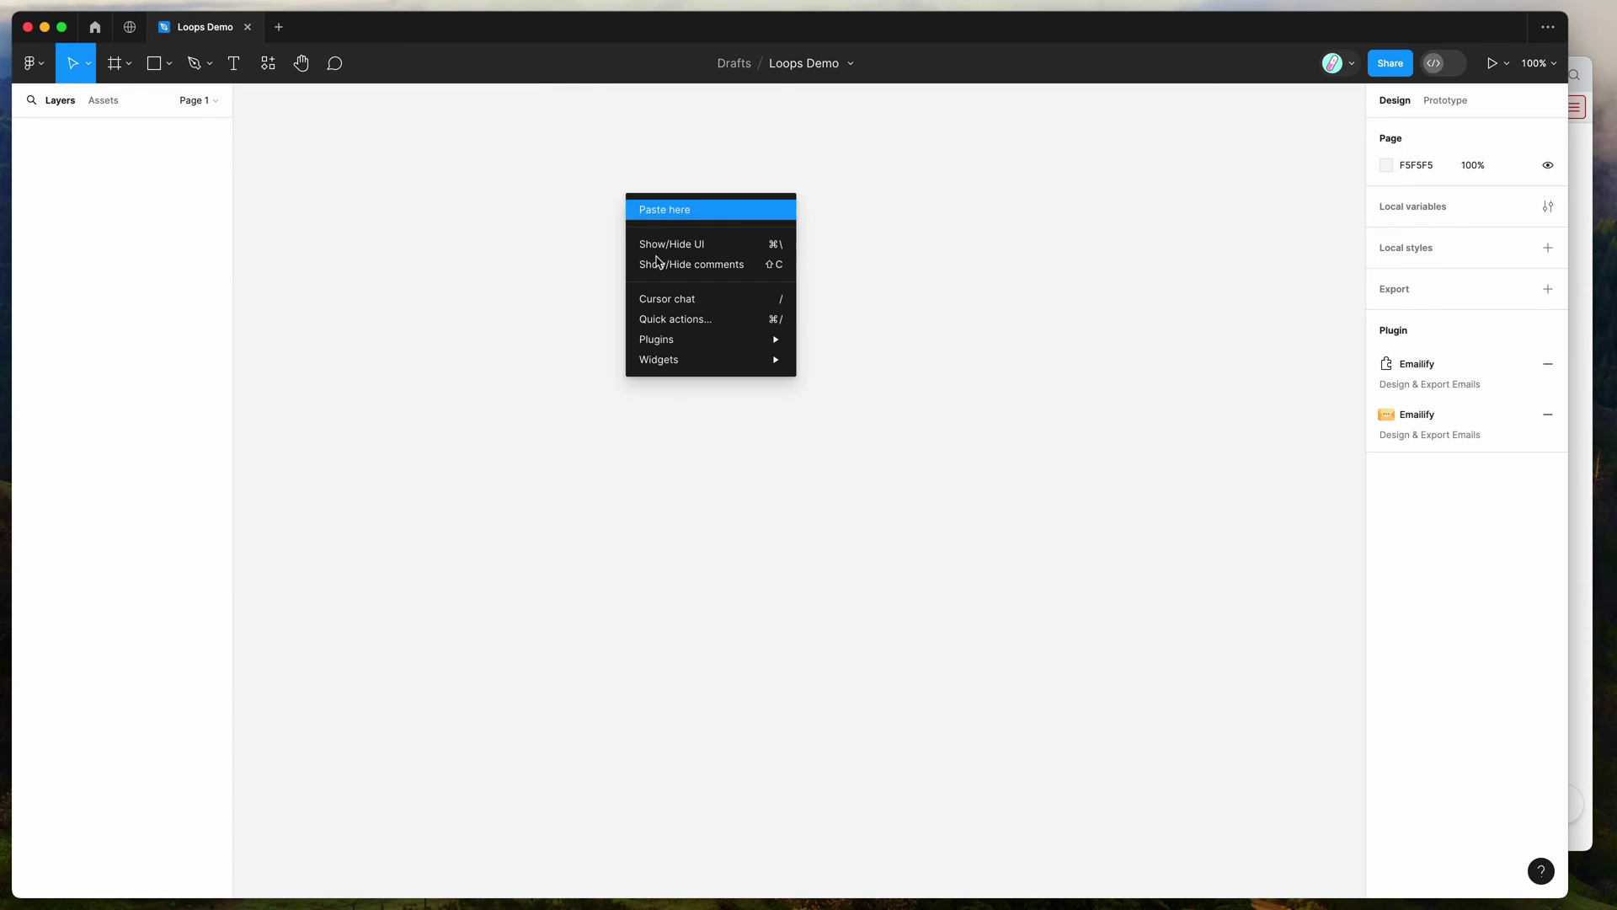
pyautogui.moveTo(678, 345)
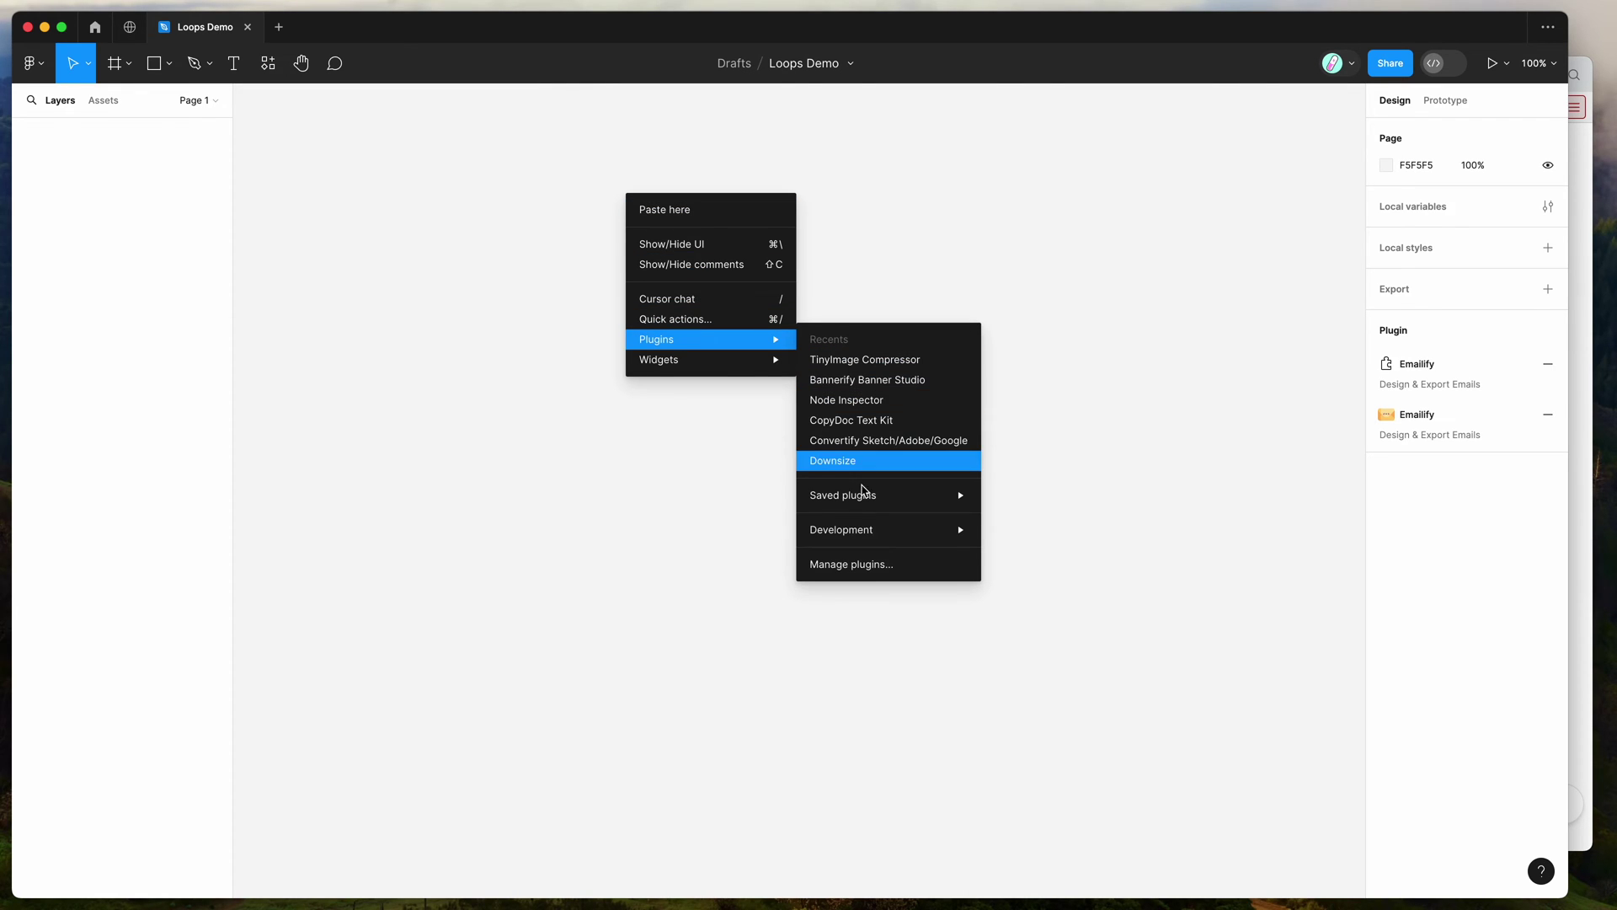
pyautogui.moveTo(865, 495)
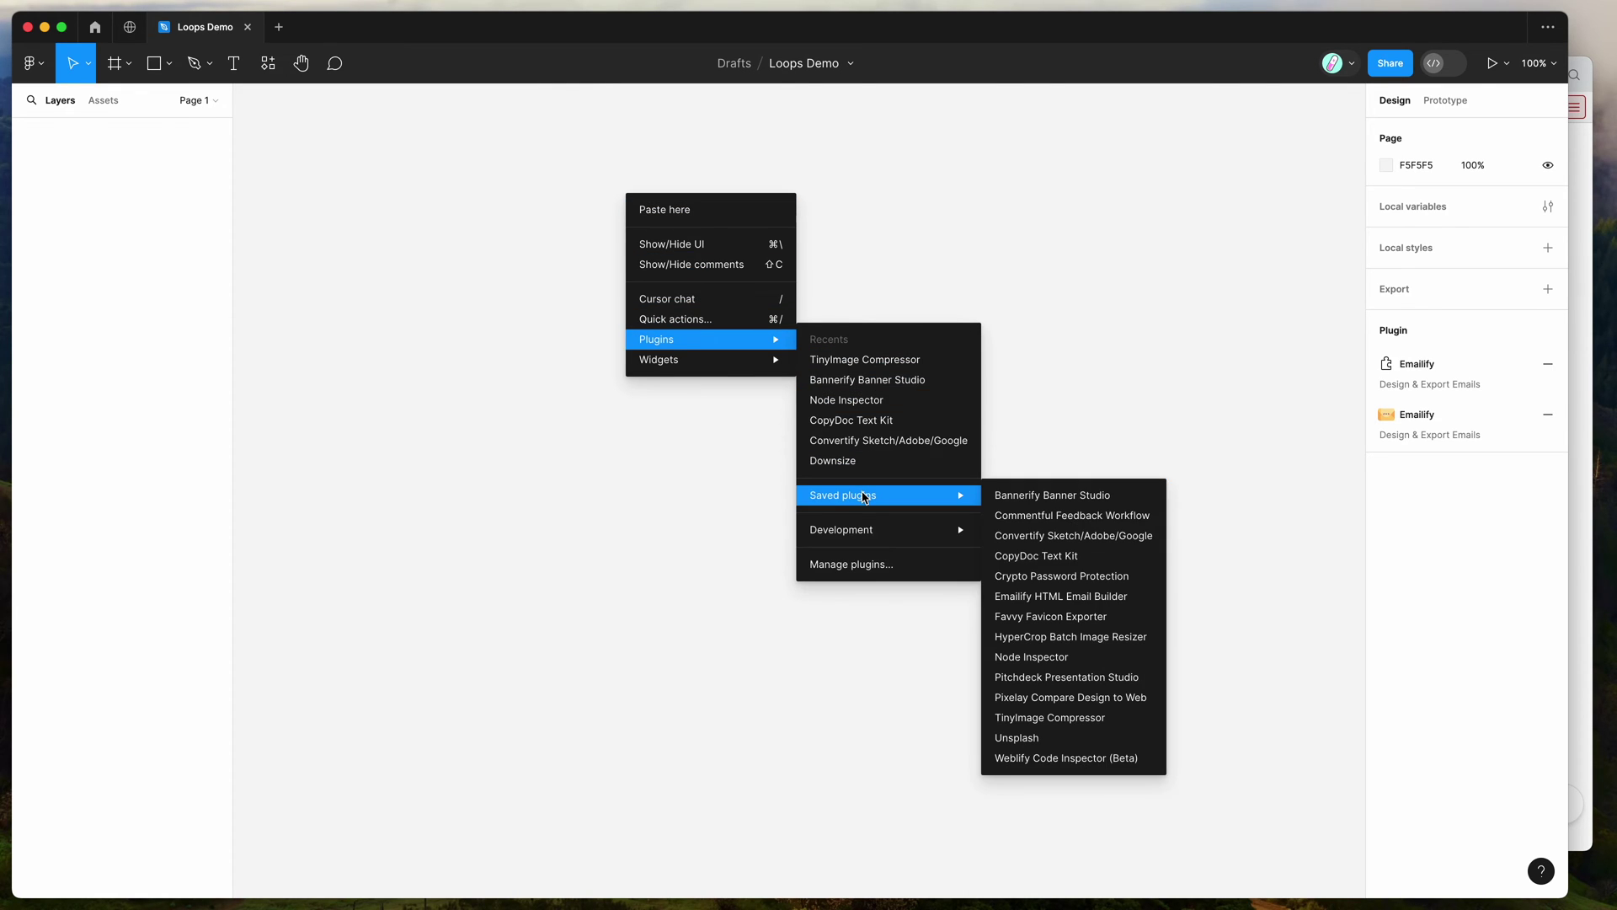
pyautogui.click(1035, 595)
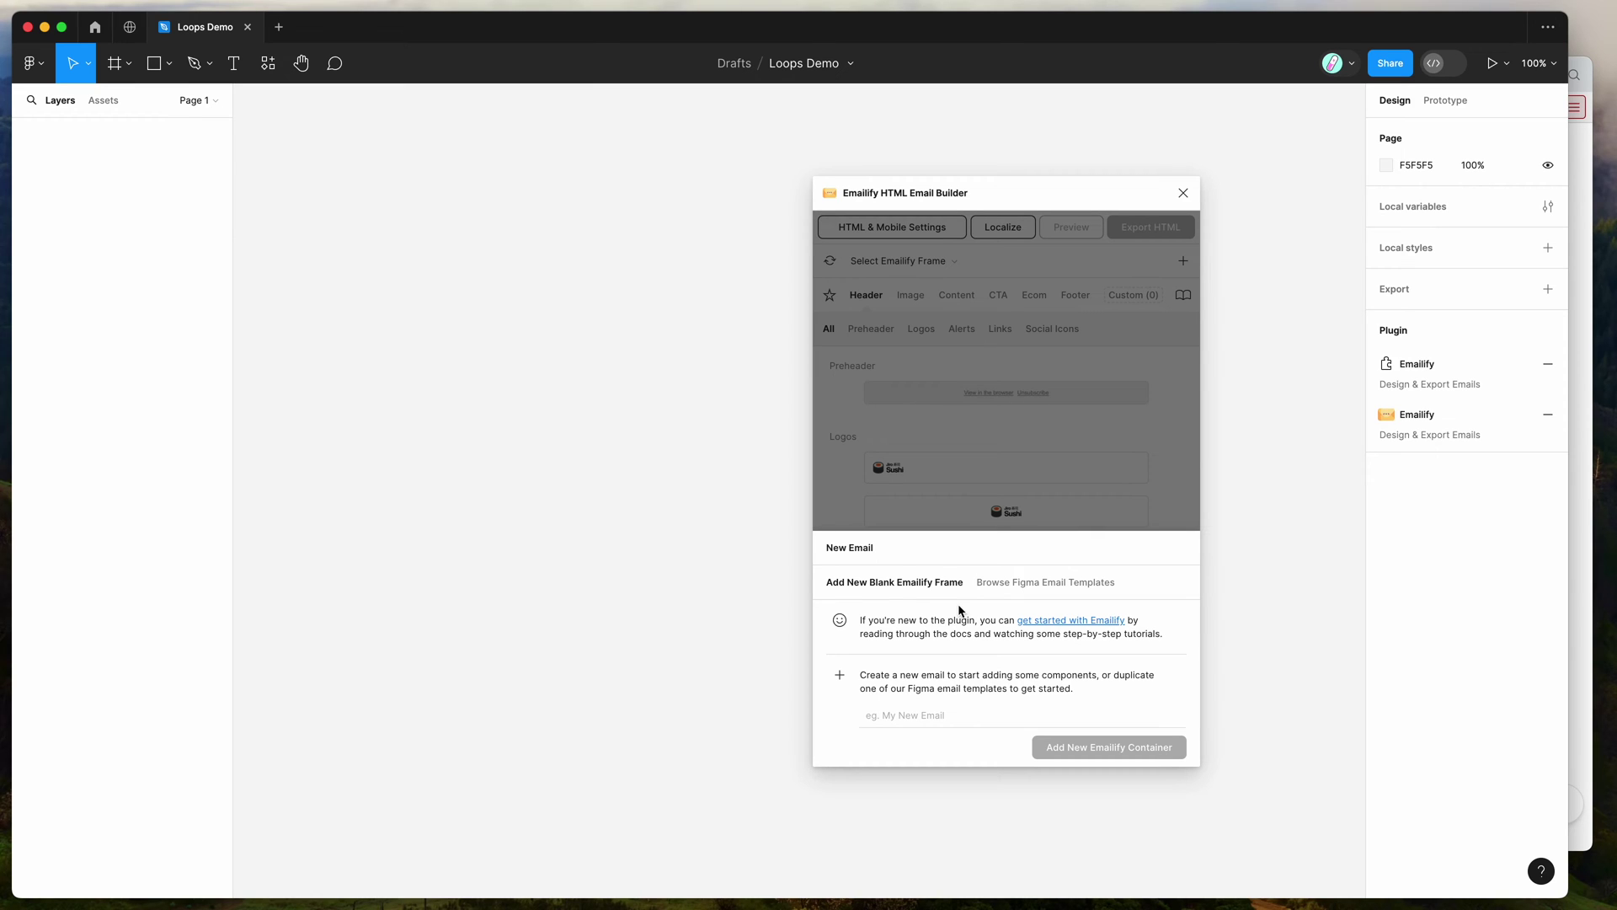
# Browse Emailify's ready-made Figma email templates.
pyautogui.click(1005, 589)
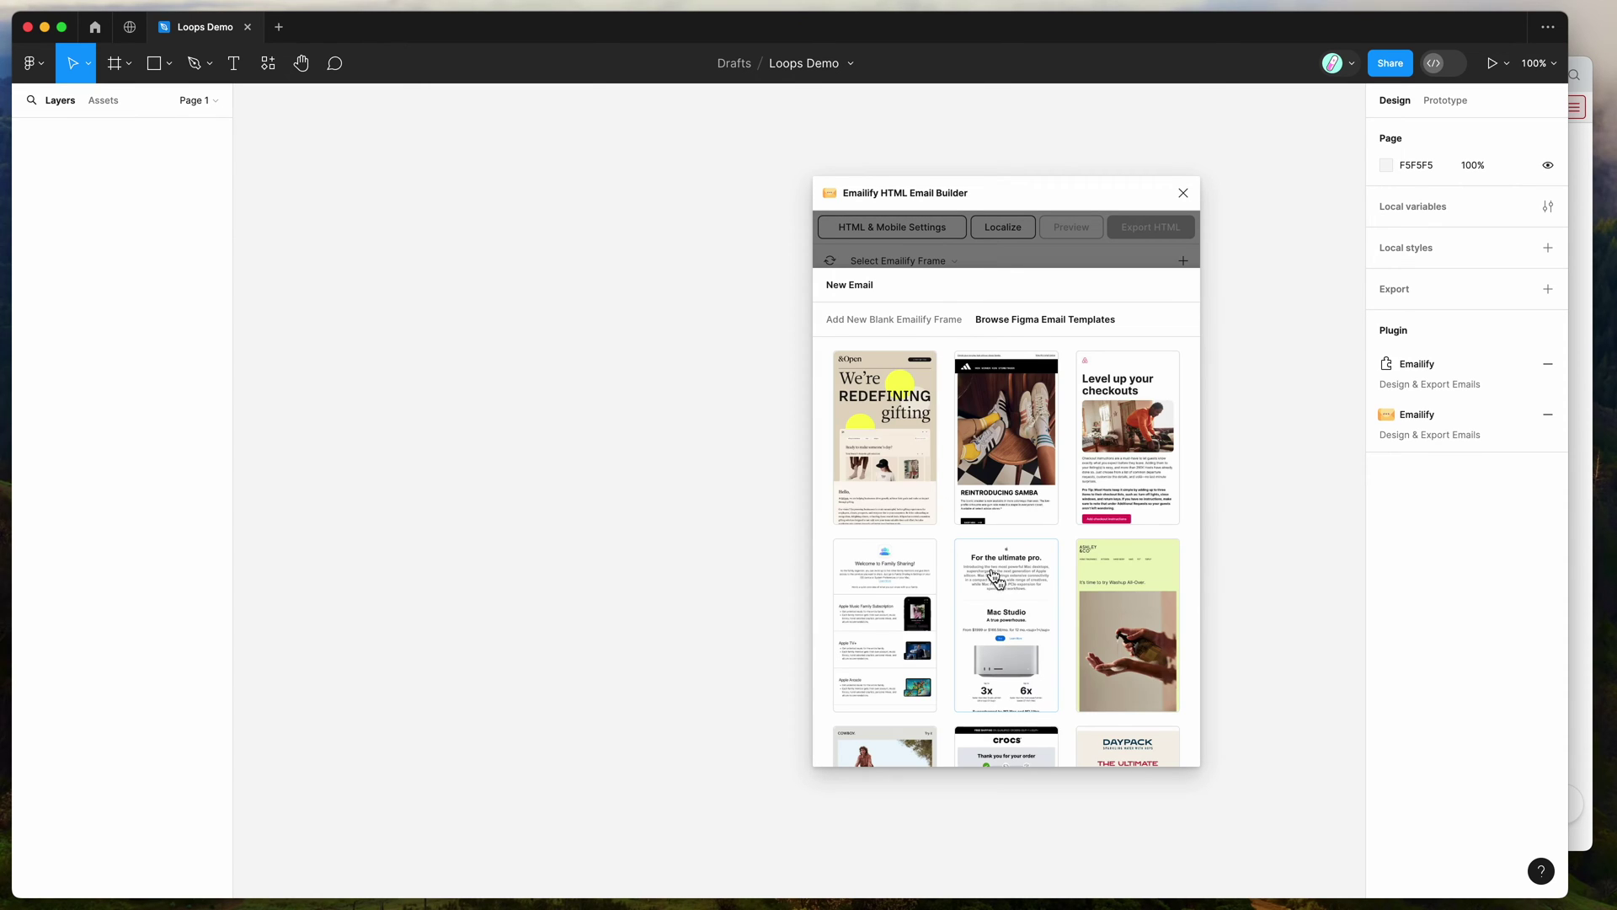
pyautogui.scroll(-10, 946, 452)
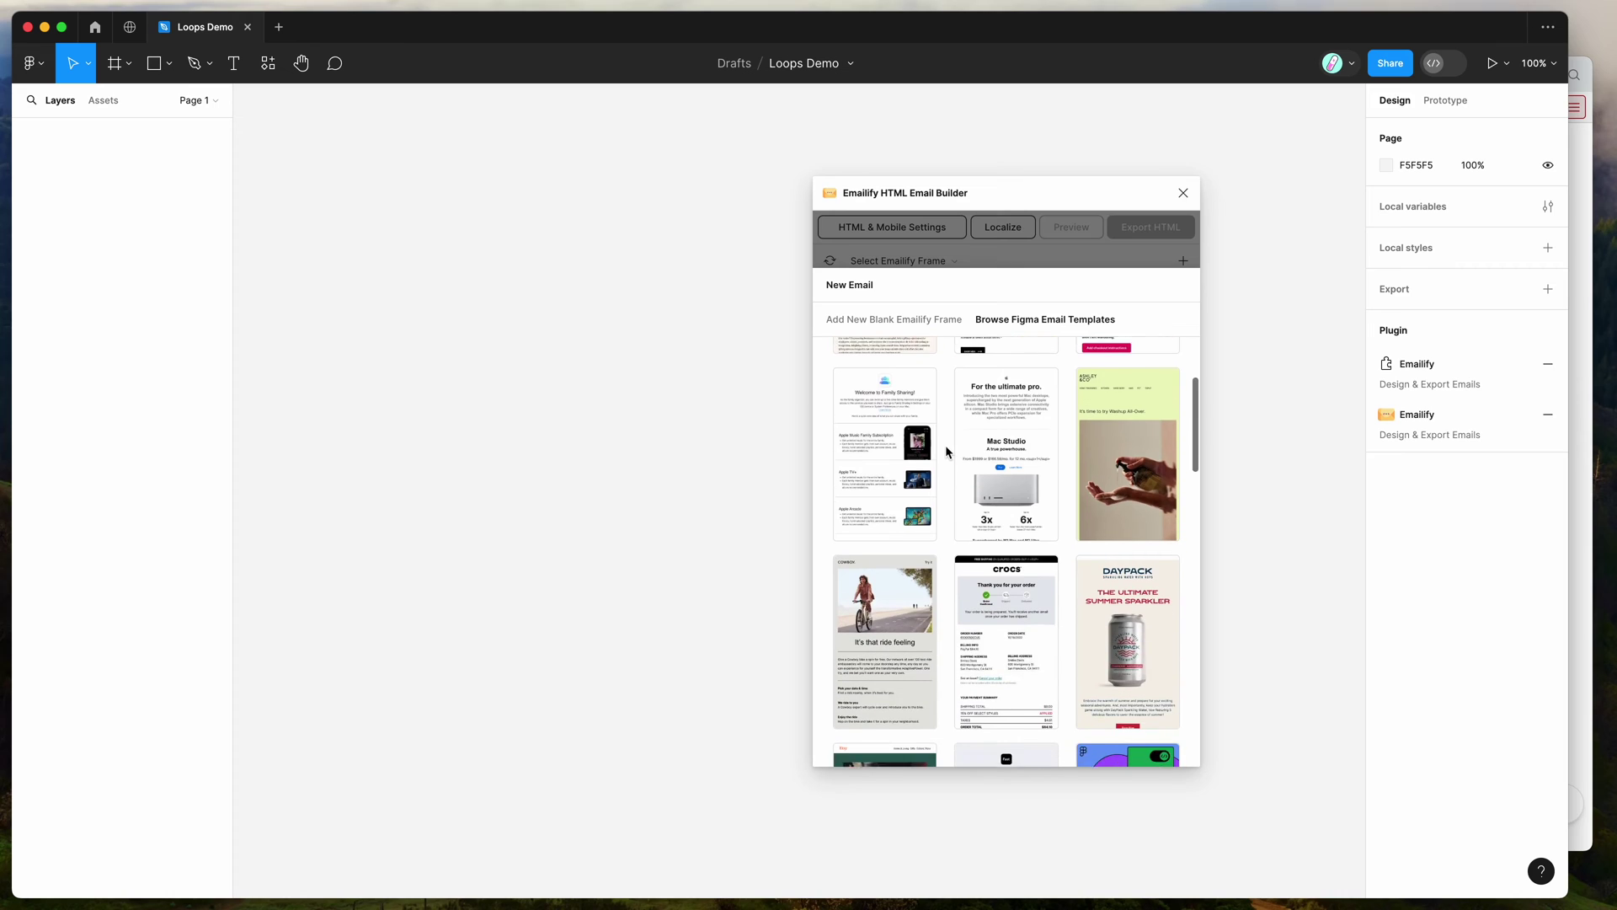
pyautogui.scroll(-10, 946, 453)
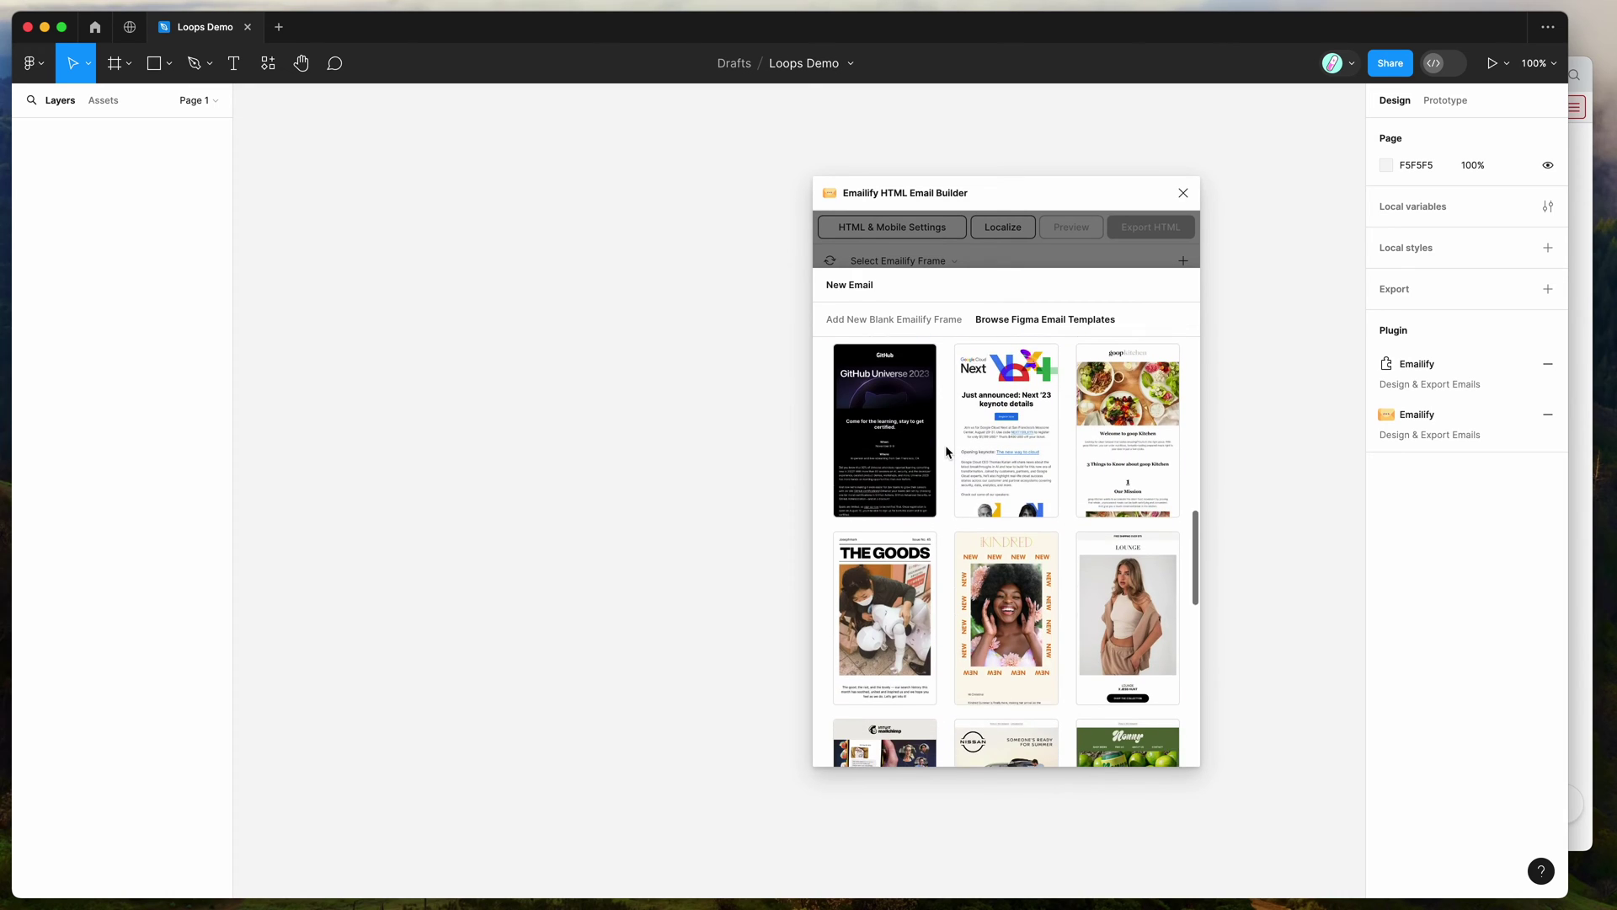
pyautogui.scroll(-5, 947, 453)
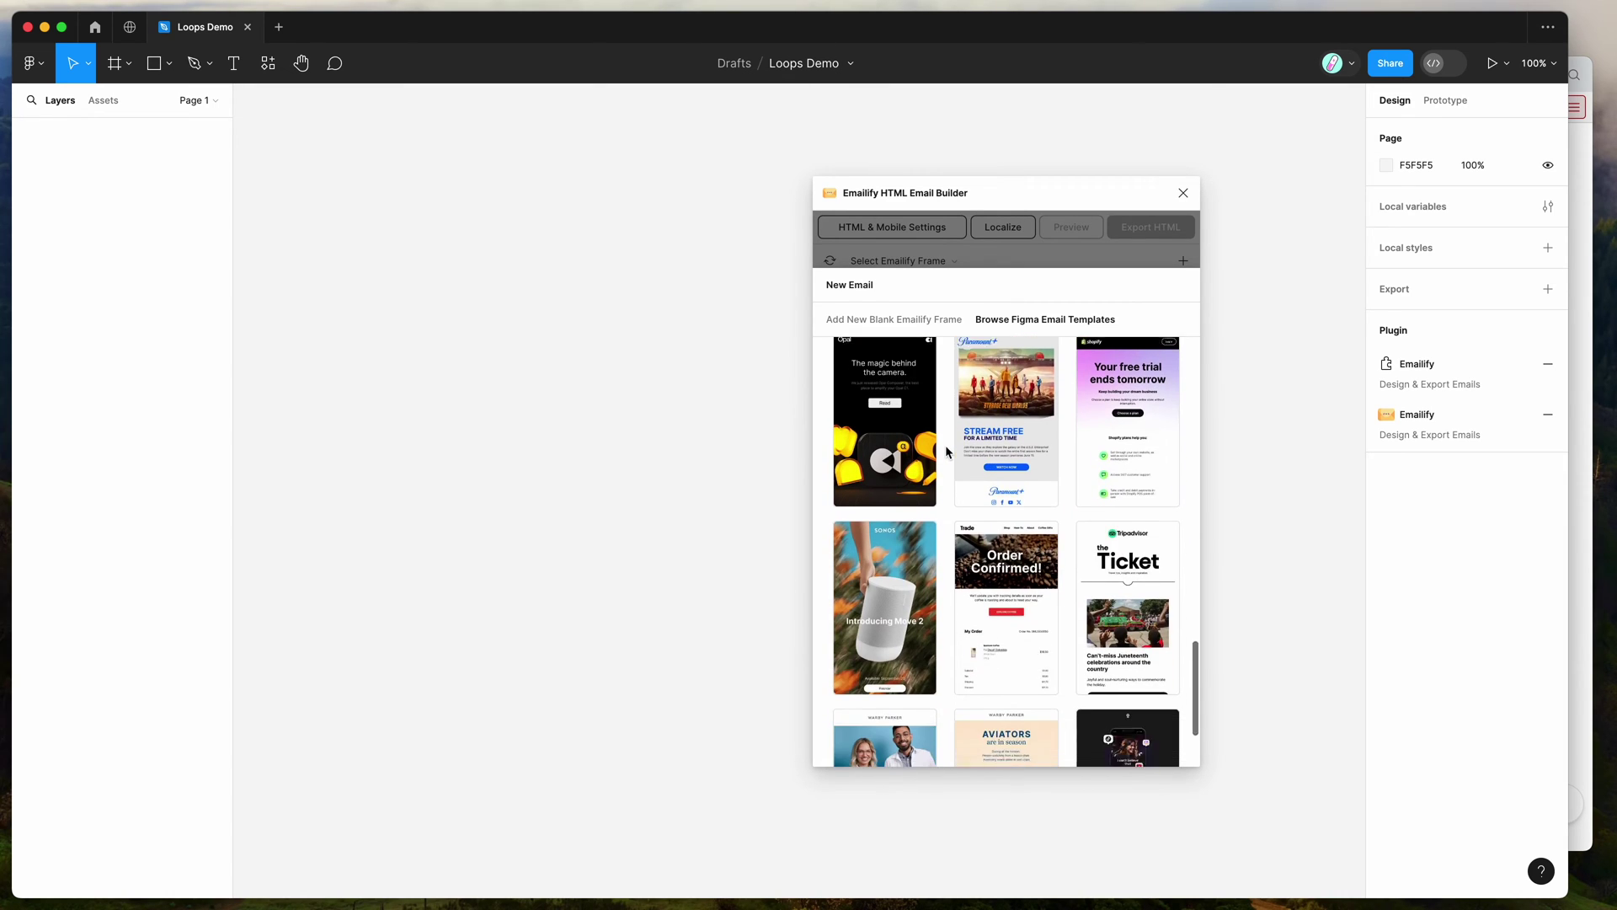
# Create a new blank Emailify email frame named 'Example Template'.
pyautogui.click(923, 321)
pyautogui.click(918, 714)
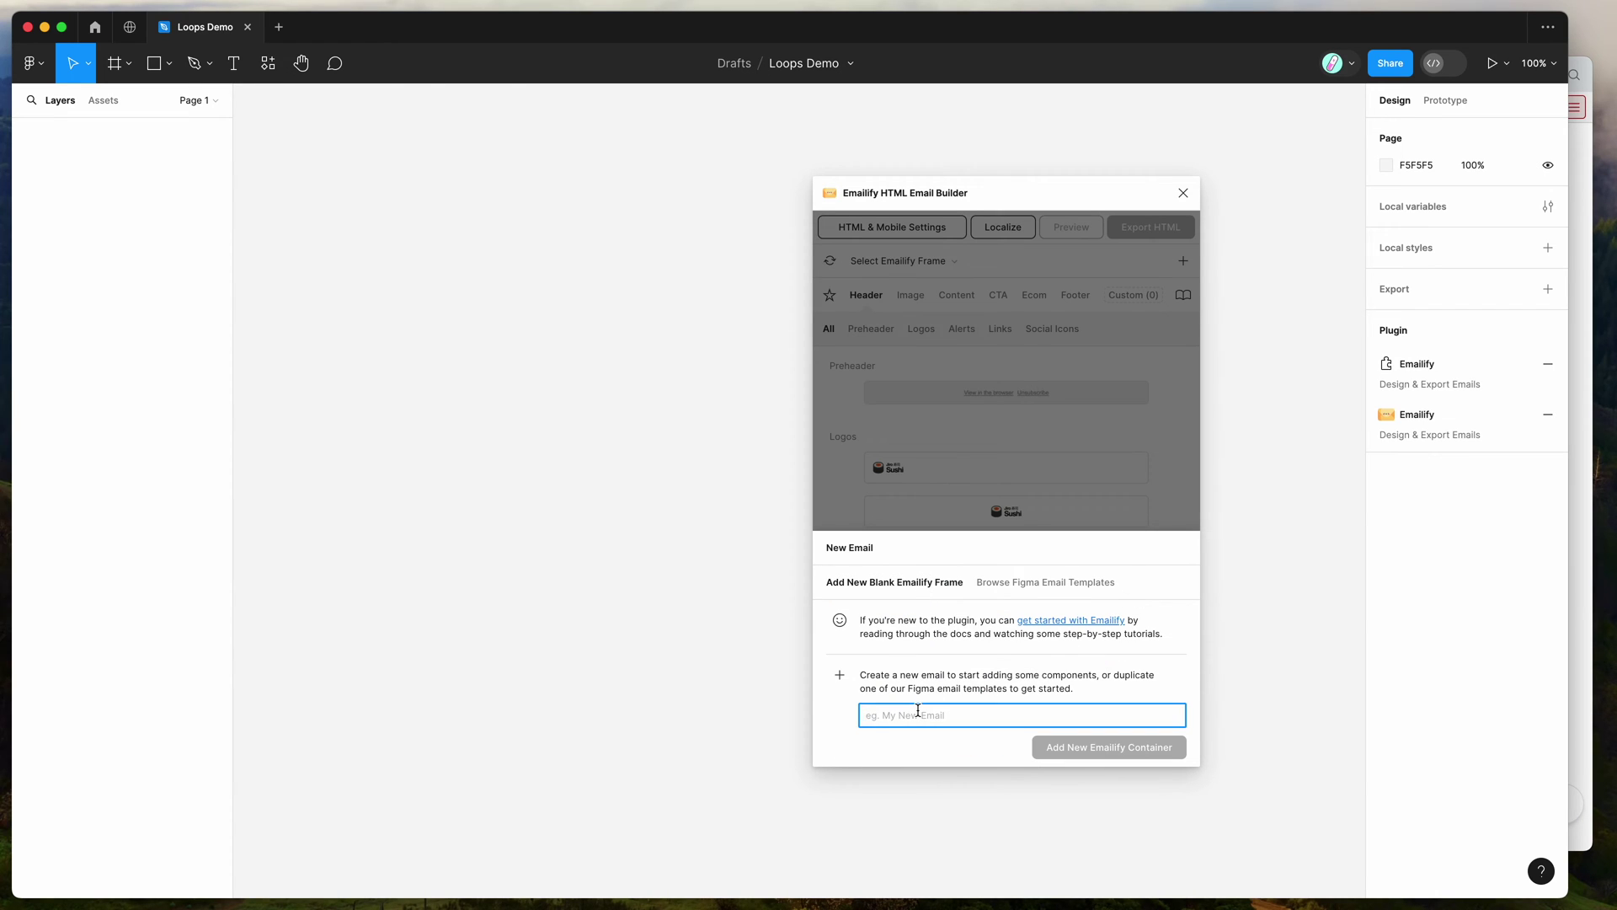
pyautogui.write('Eaample T')
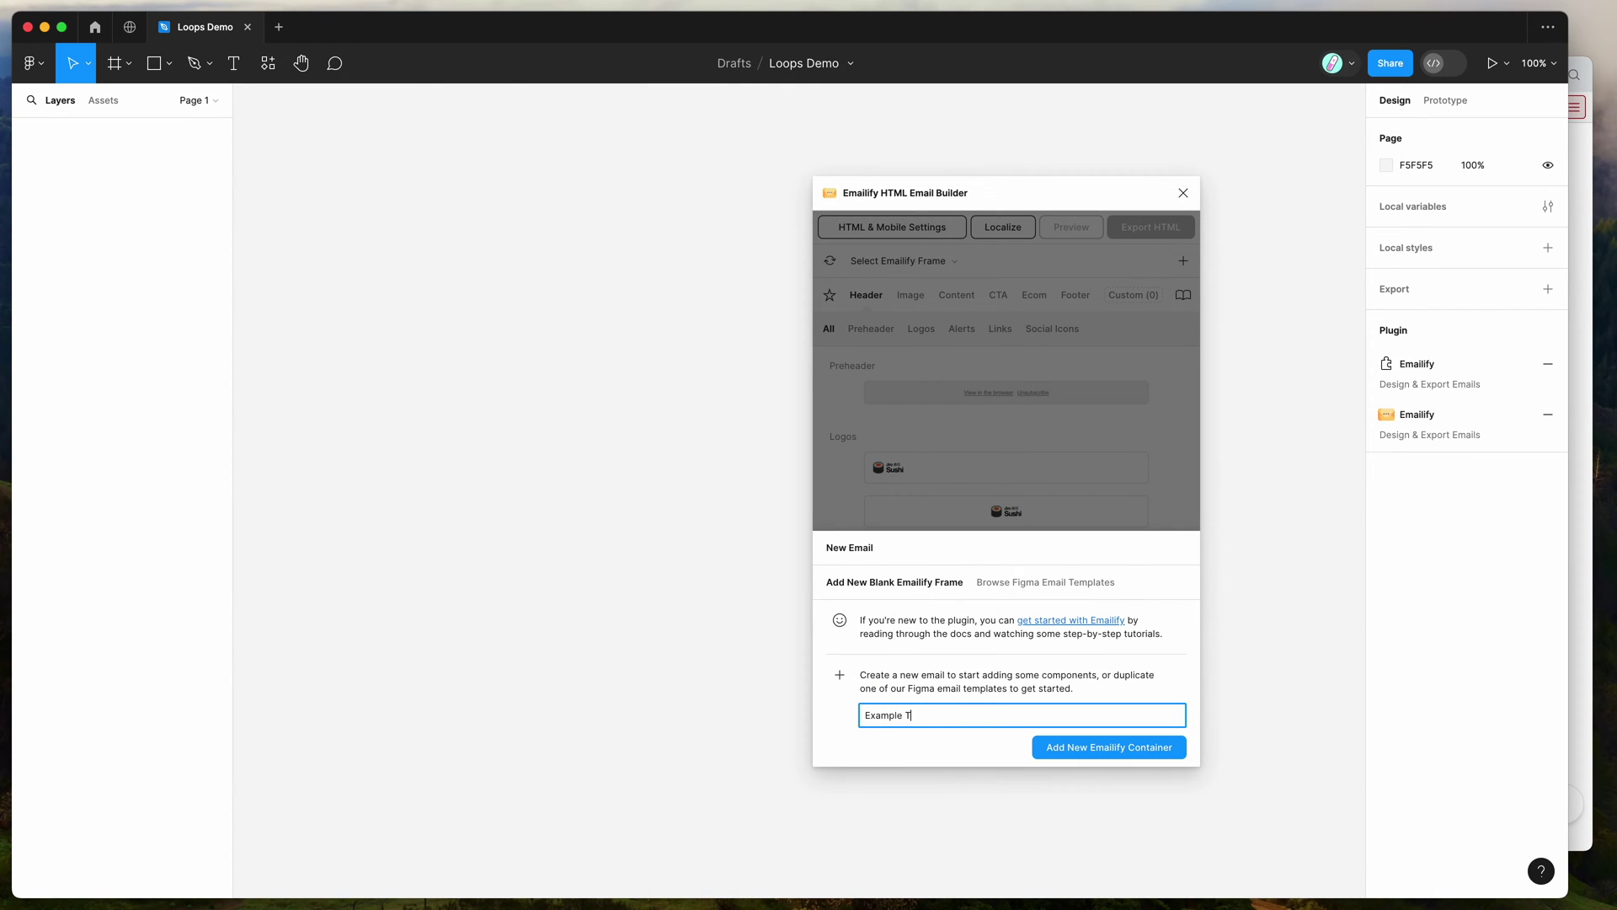
pyautogui.write('emplate')
pyautogui.click(1082, 752)
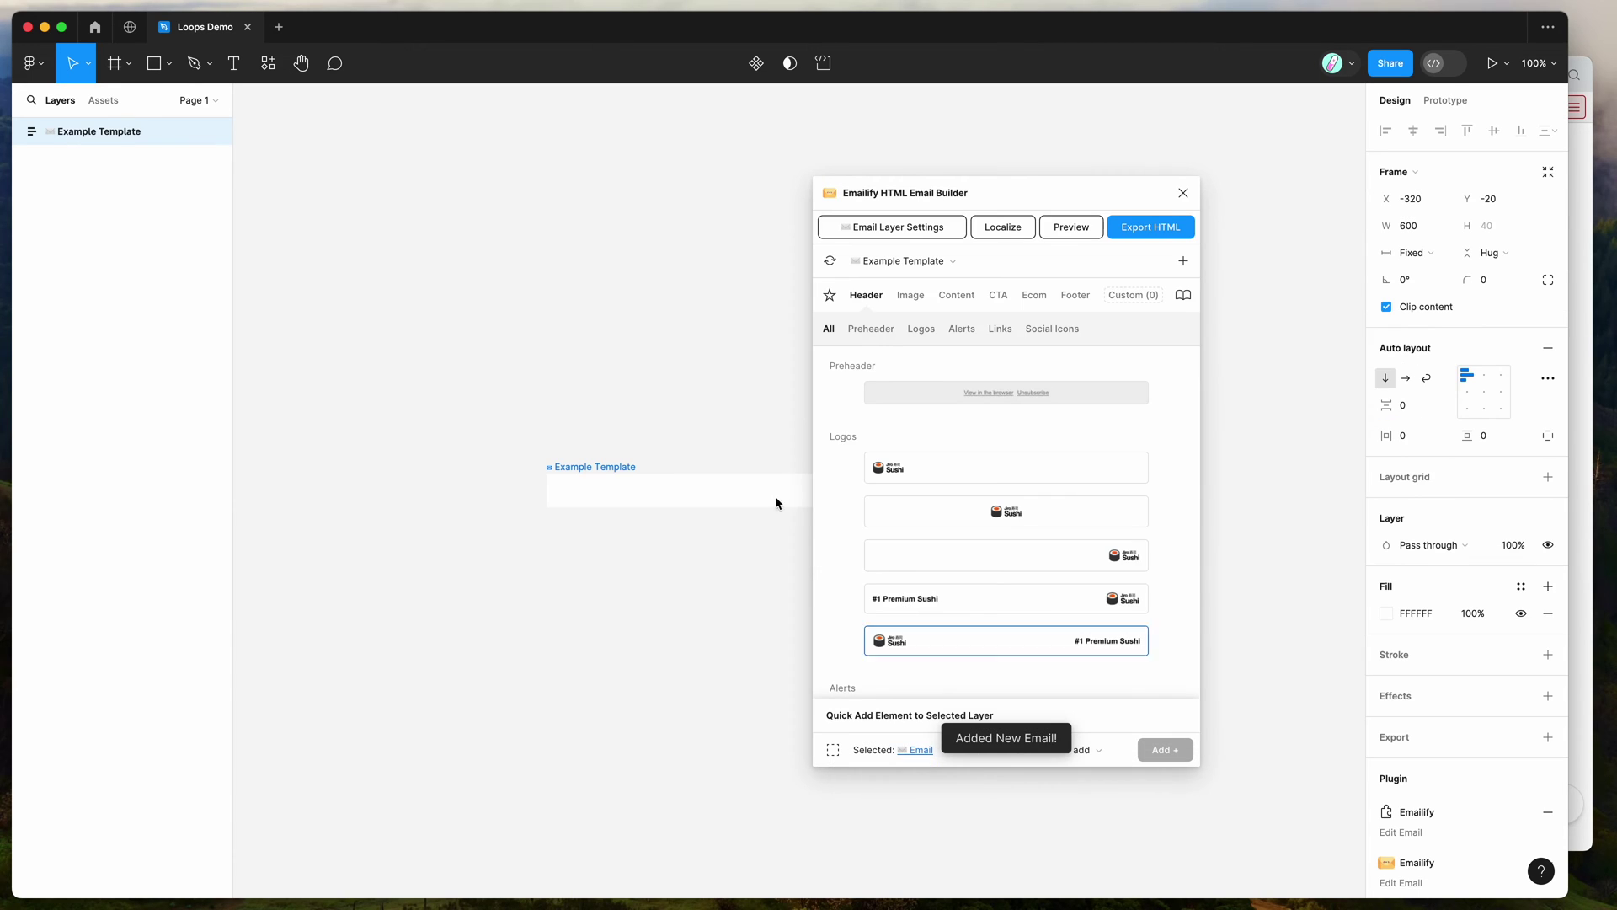
# Add the centered Sushi logo row and a Heading With Paragraph content block.
pyautogui.click(952, 507)
pyautogui.click(953, 293)
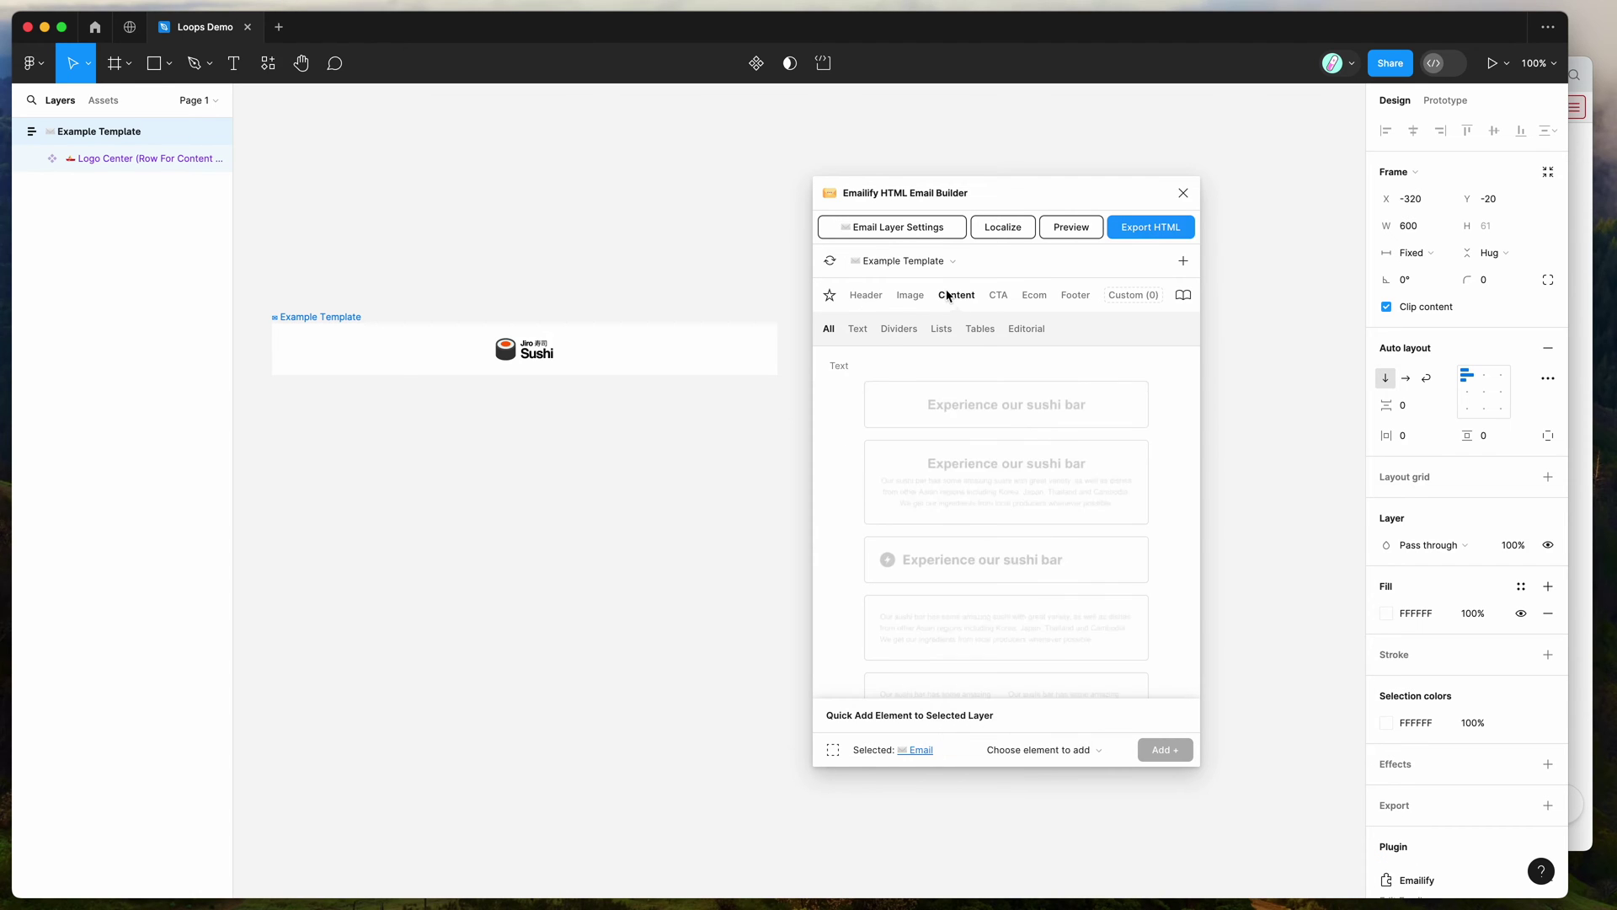
pyautogui.click(994, 469)
pyautogui.moveTo(1011, 189); pyautogui.dragTo(1026, 171)
# Add the Welcome to Jiro call-to-action hero and move it above the heading section.
pyautogui.click(1014, 277)
pyautogui.scroll(-2, 1006, 492)
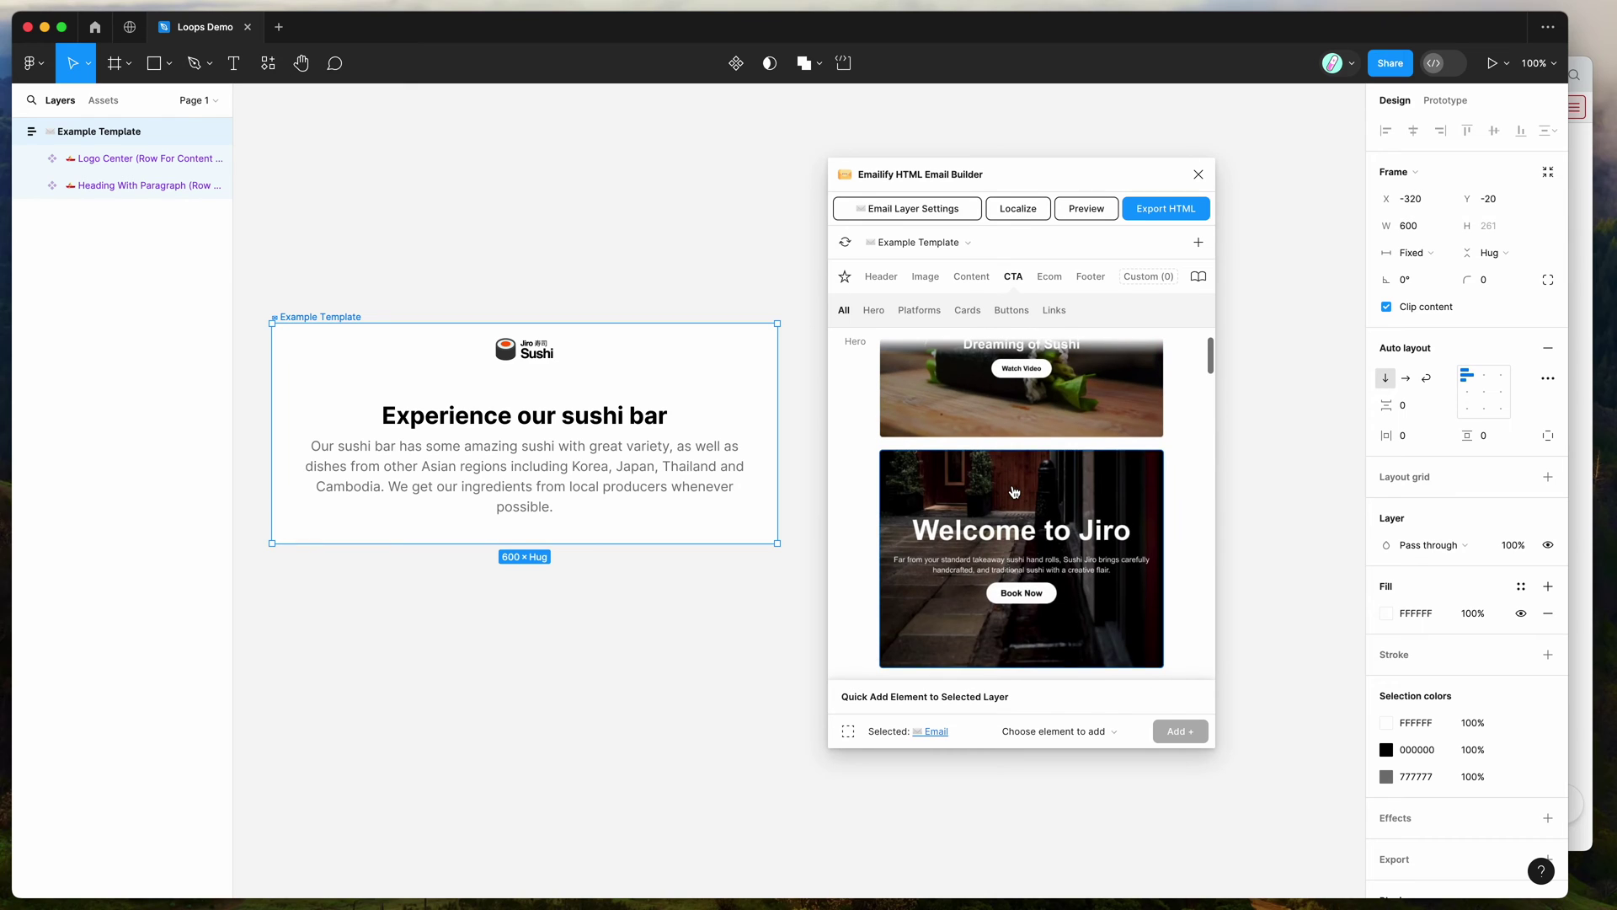
pyautogui.click(1006, 493)
pyautogui.moveTo(711, 553); pyautogui.dragTo(653, 494)
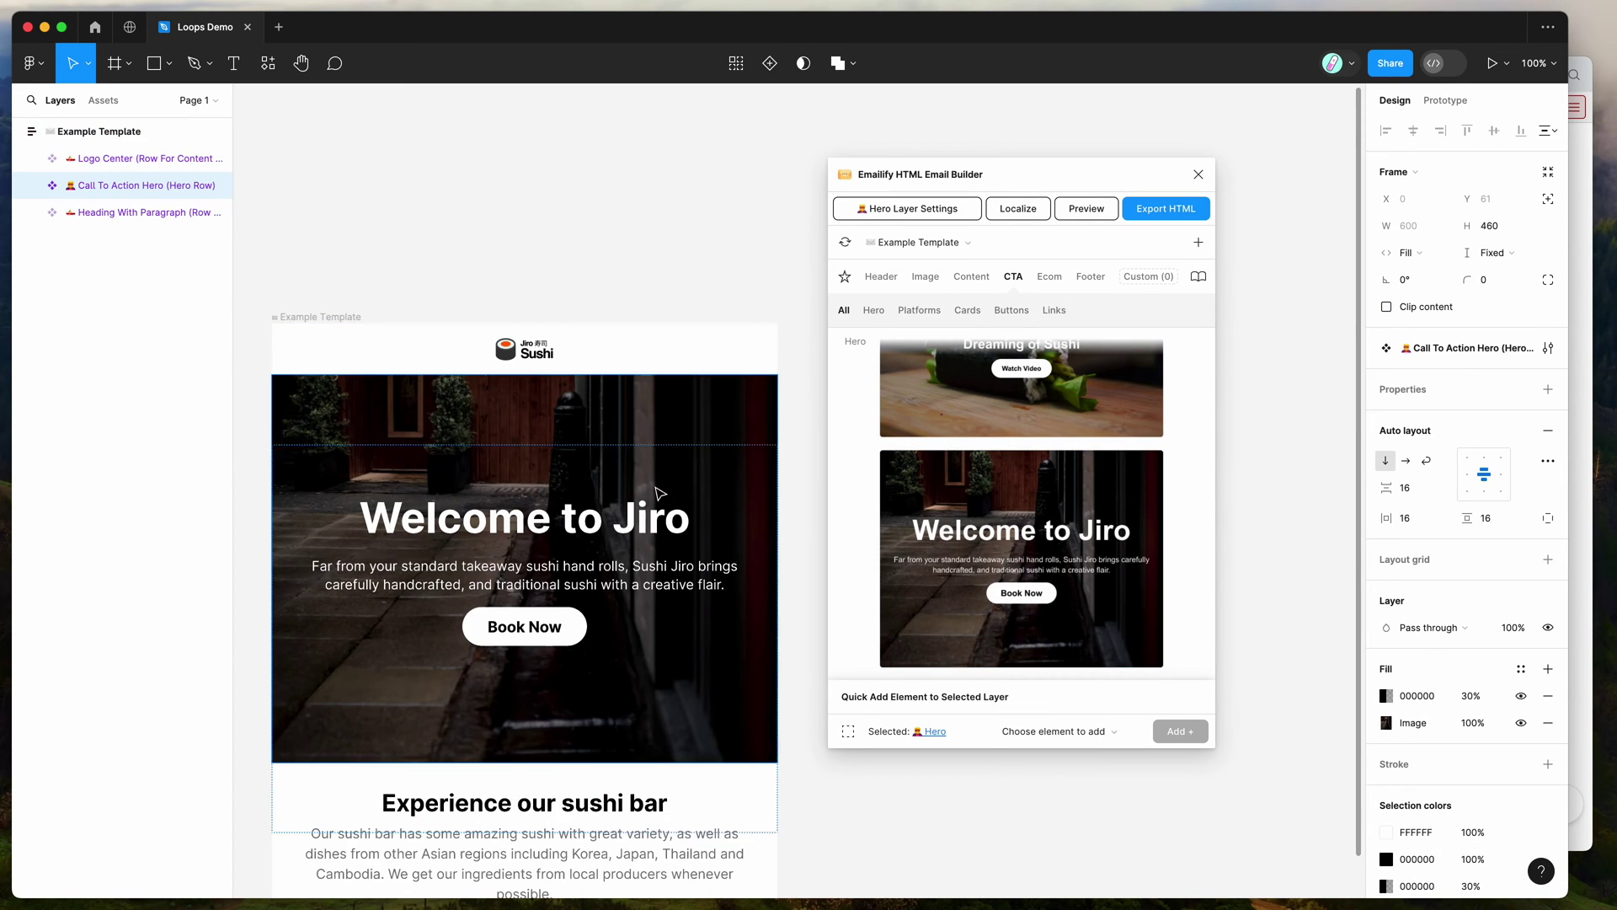
pyautogui.scroll(-2, 656, 466)
pyautogui.hscroll(1, 656, 466)
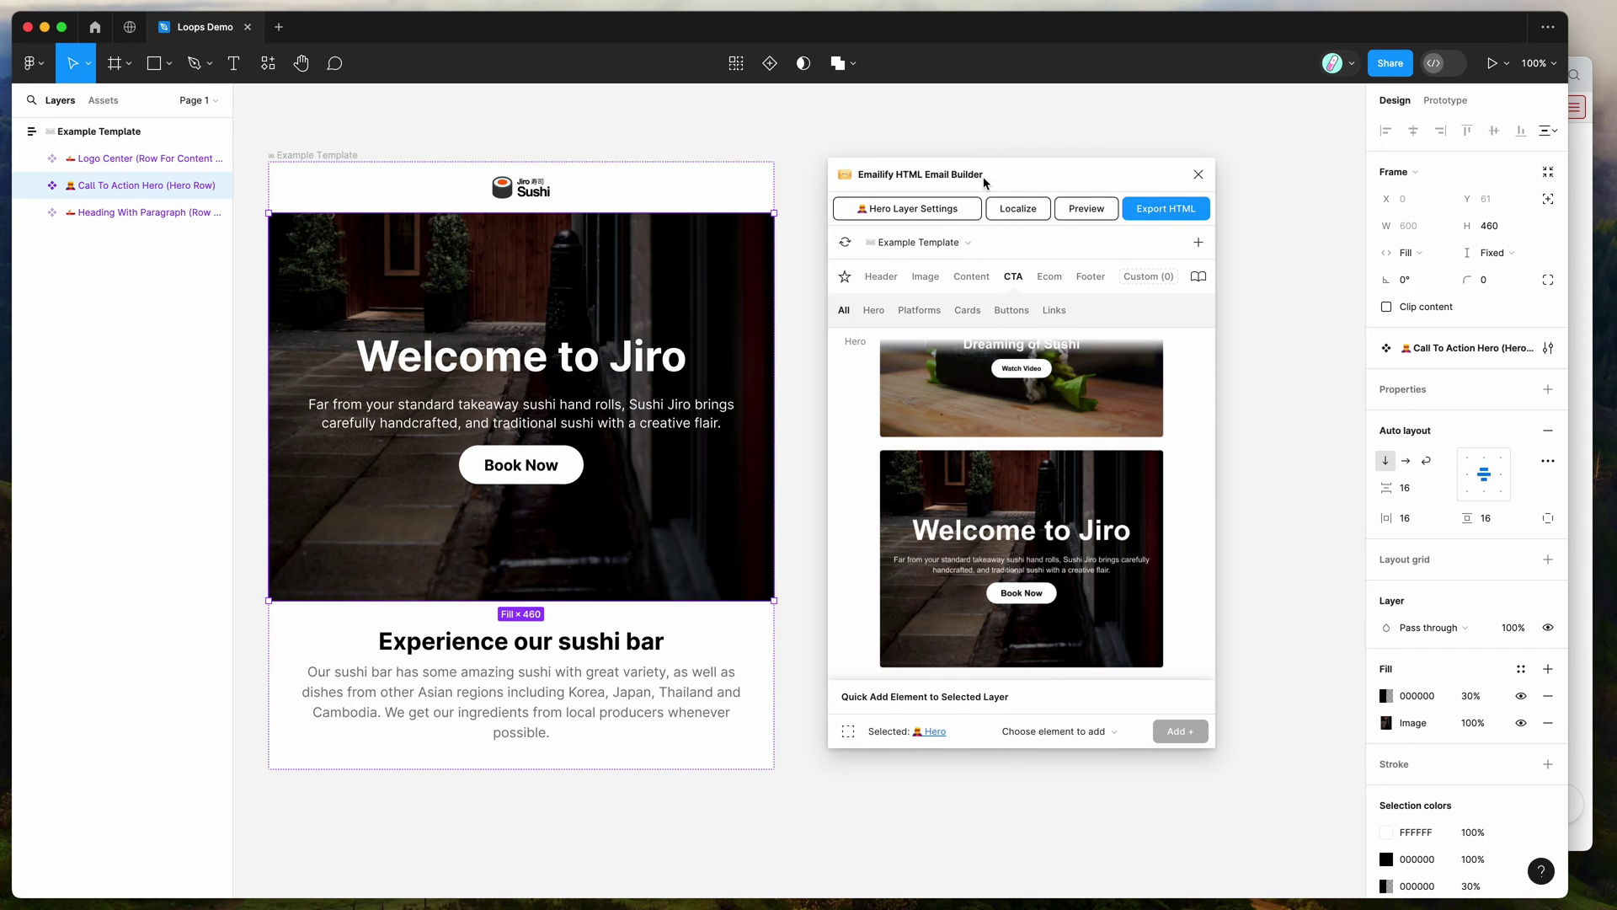
pyautogui.moveTo(984, 177); pyautogui.dragTo(967, 144)
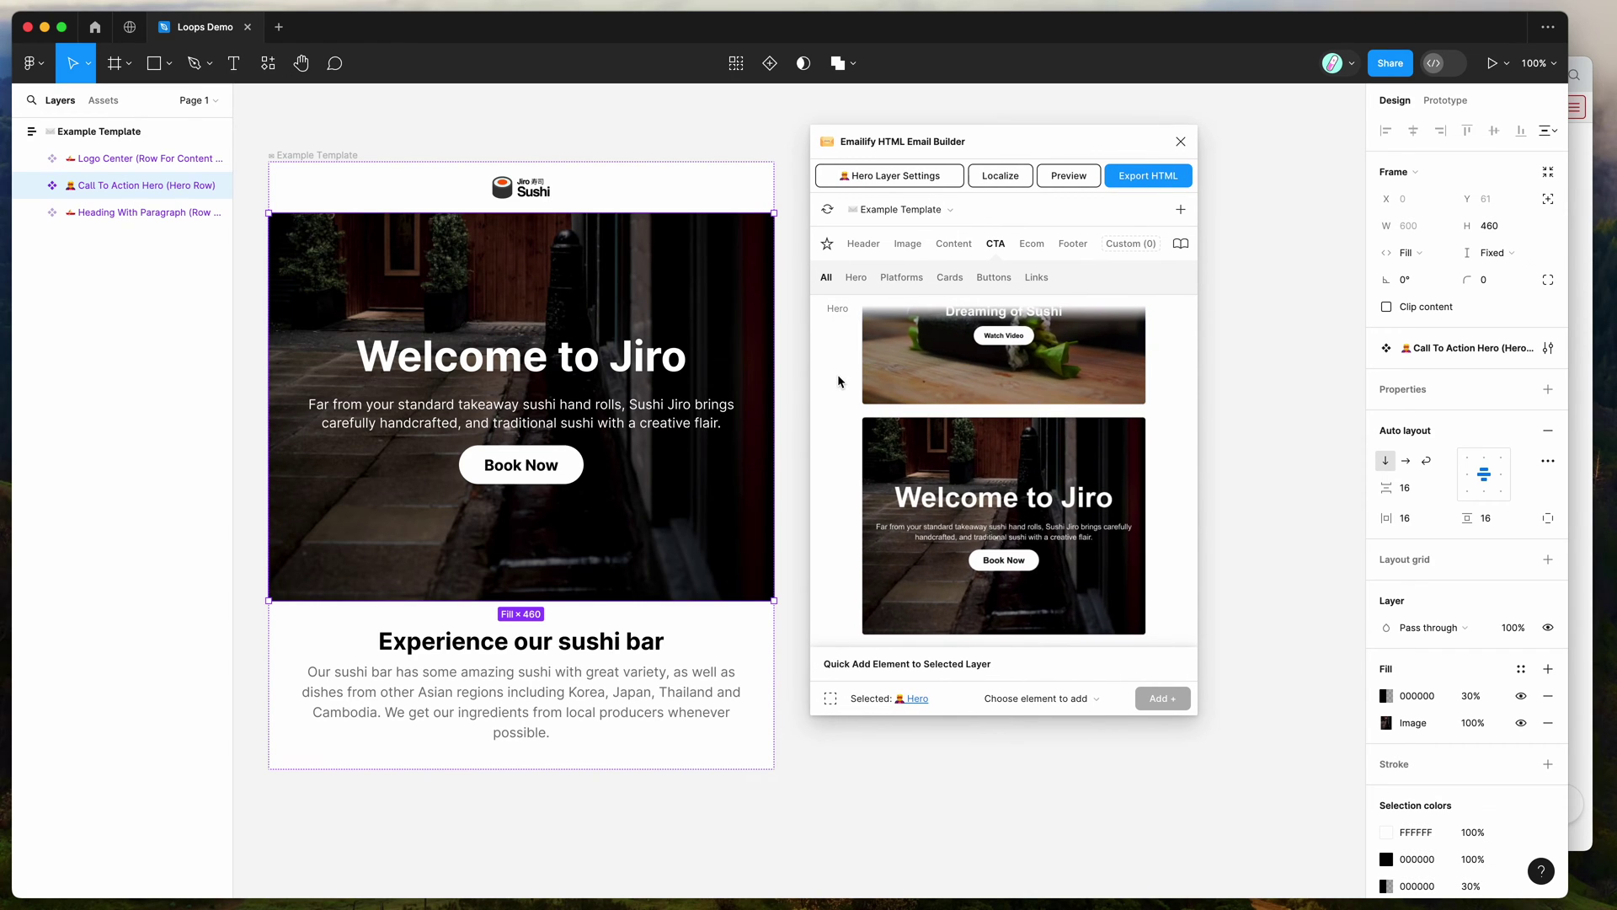
pyautogui.scroll(2, 837, 374)
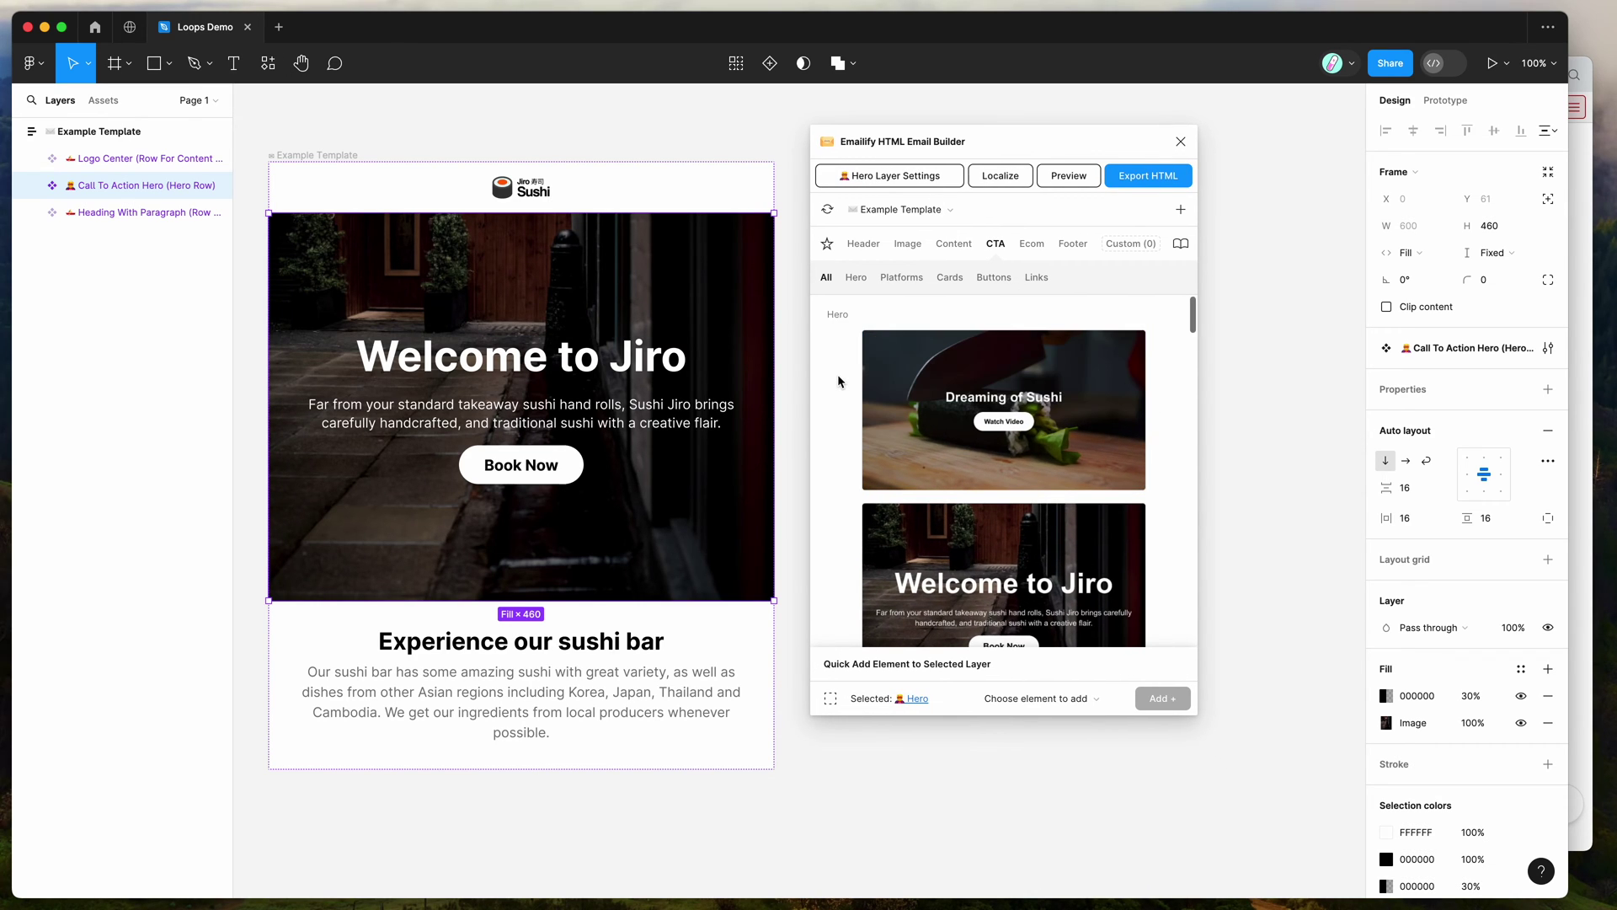
pyautogui.click(1071, 244)
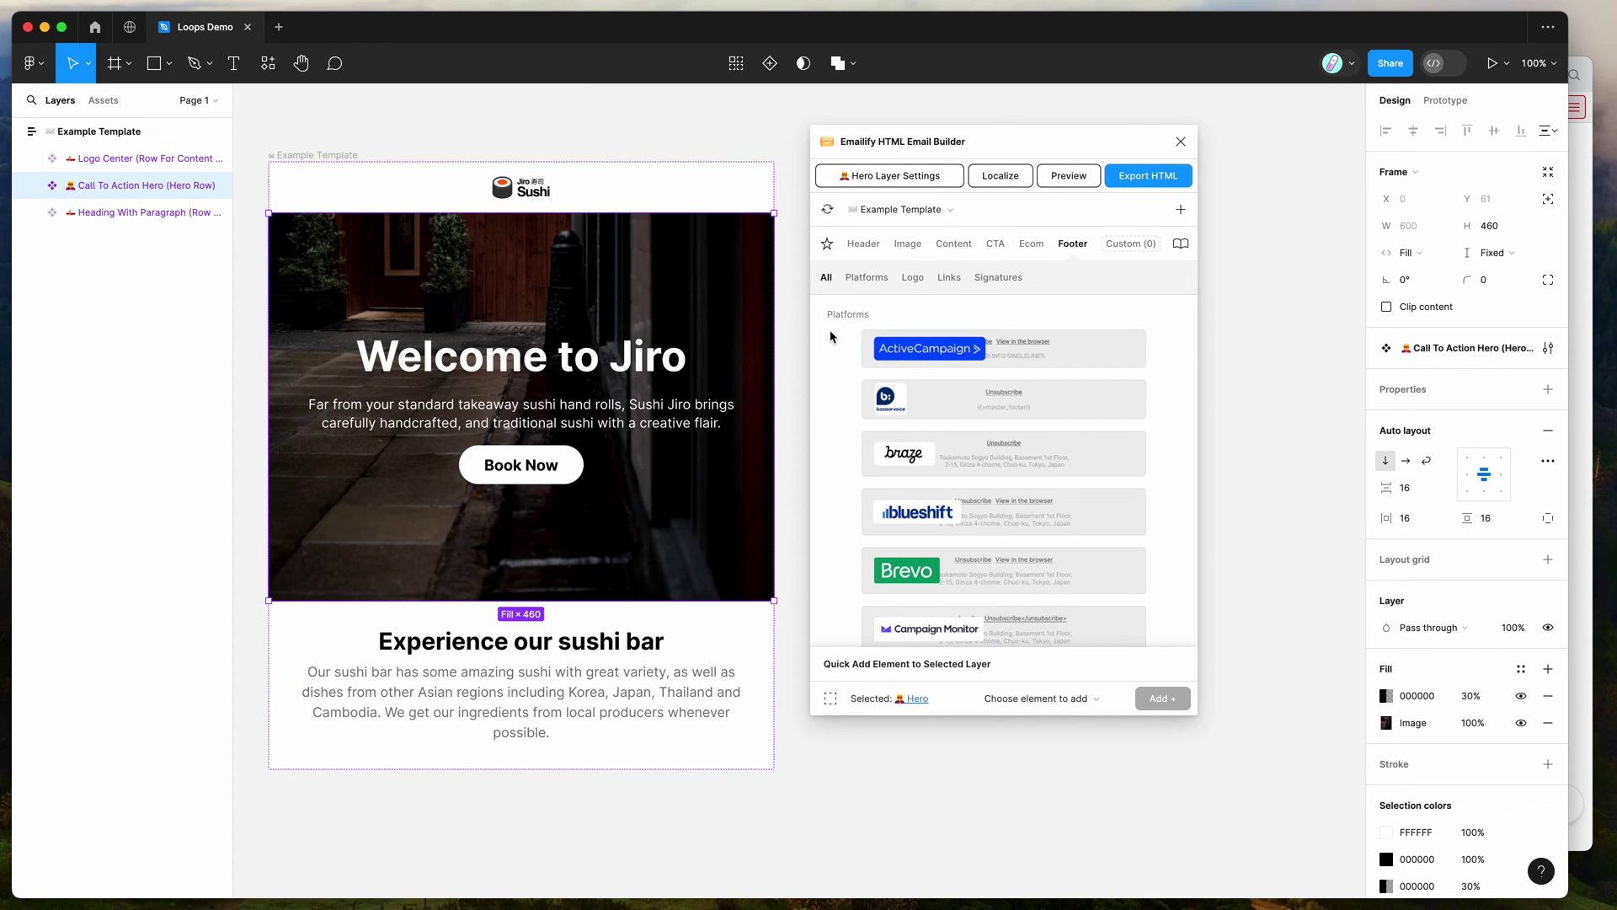
# Add the Loops footer and select its Unsubscribe link text.
pyautogui.scroll(-10, 833, 345)
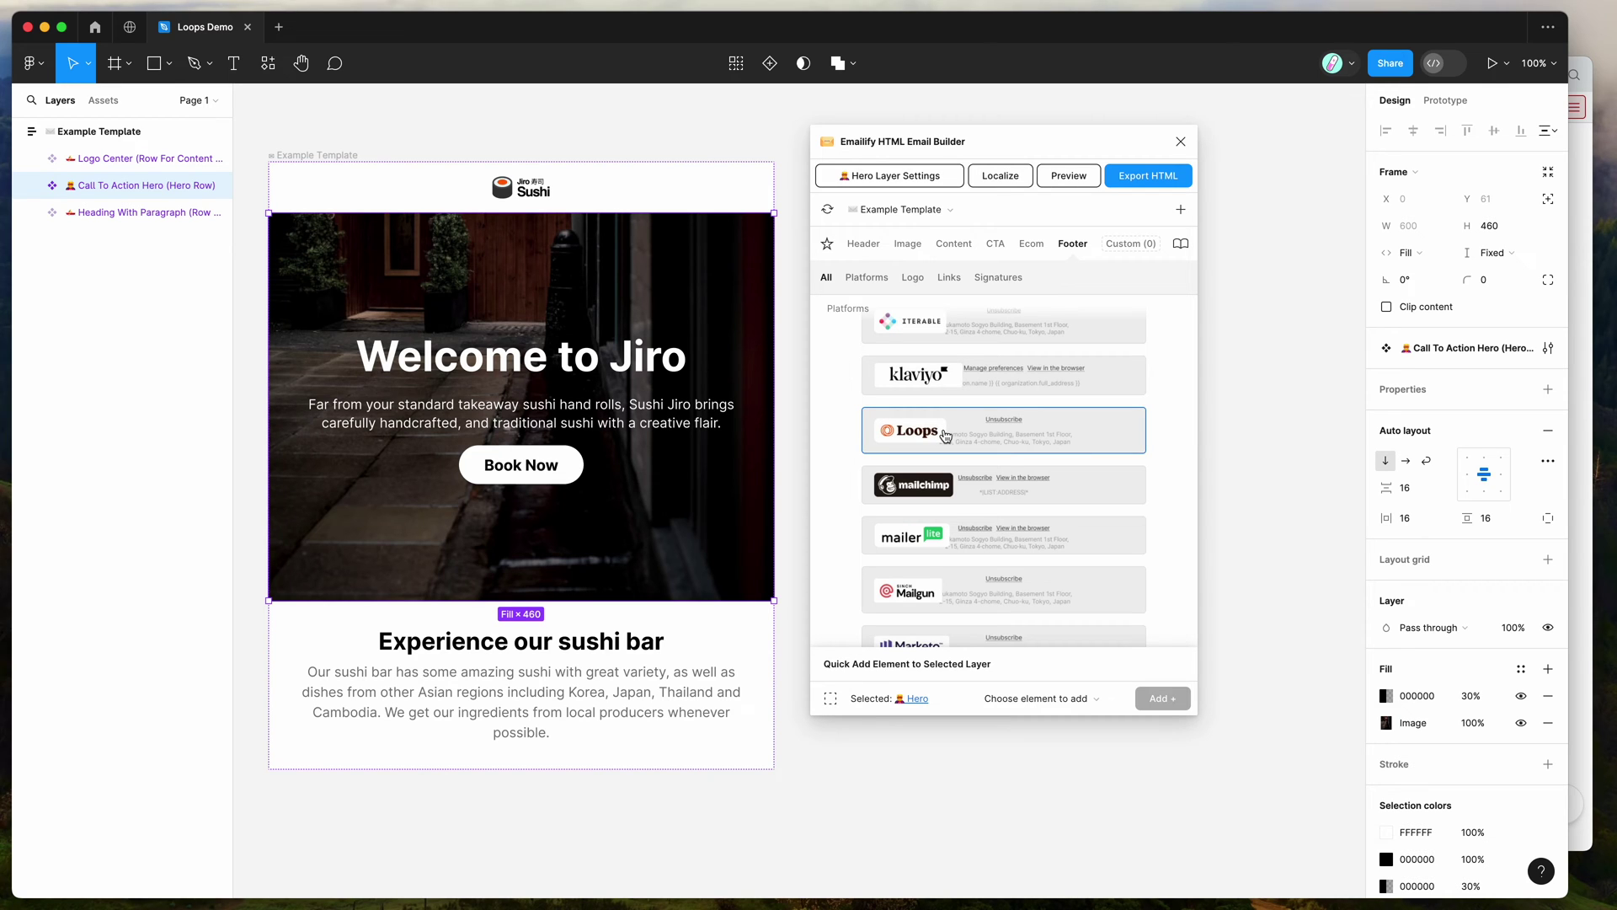
pyautogui.click(975, 435)
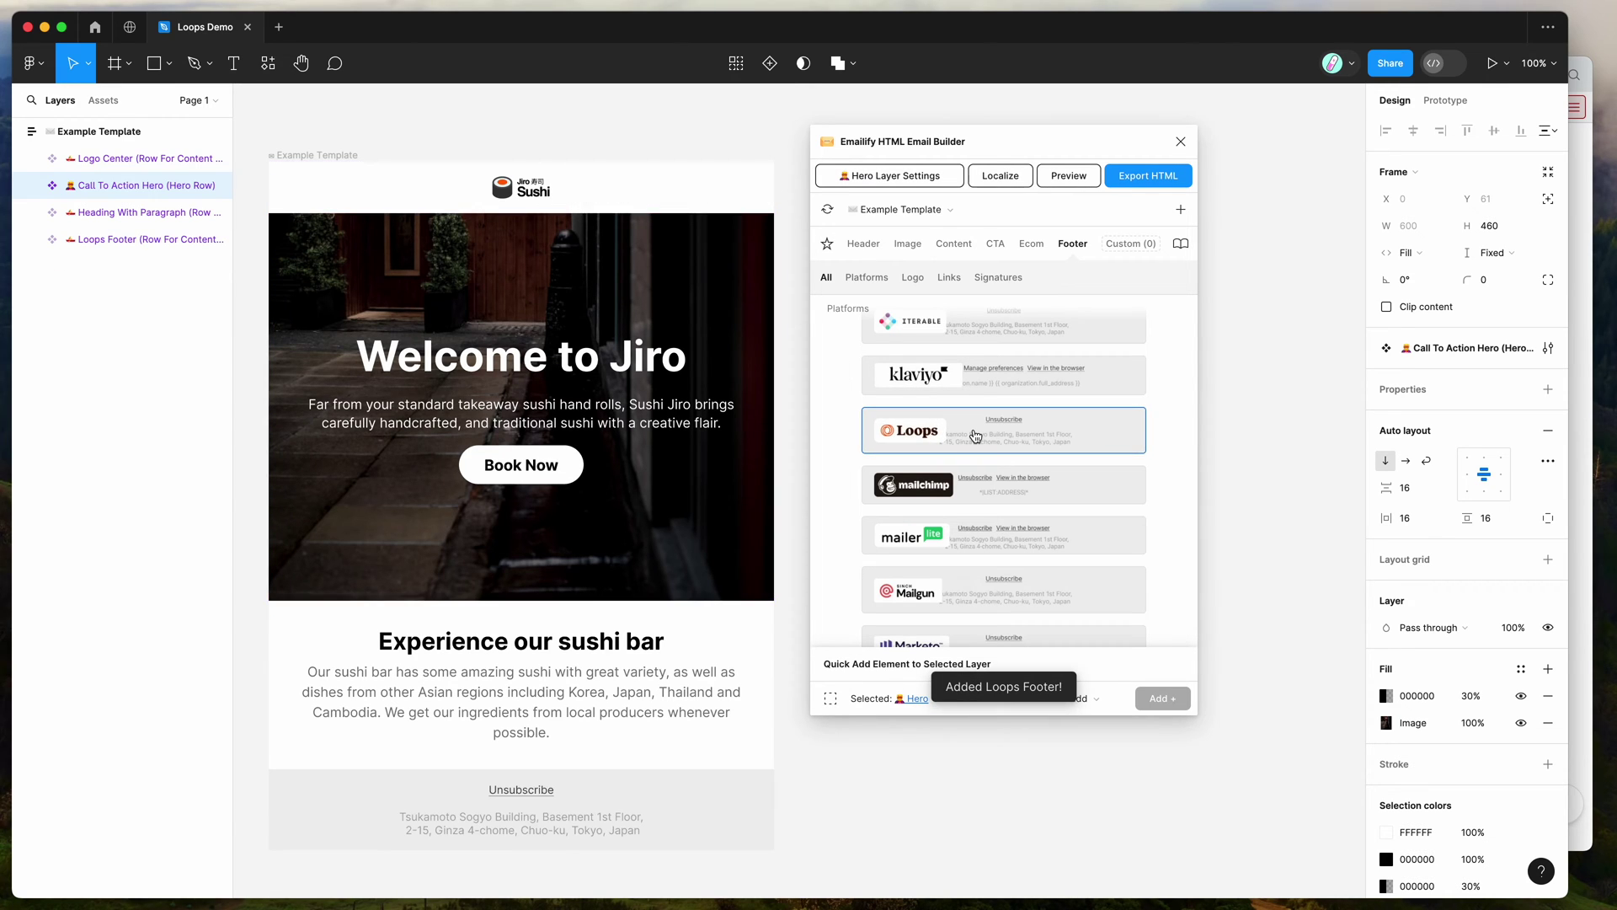
pyautogui.scroll(-3, 539, 547)
pyautogui.doubleClick(543, 662)
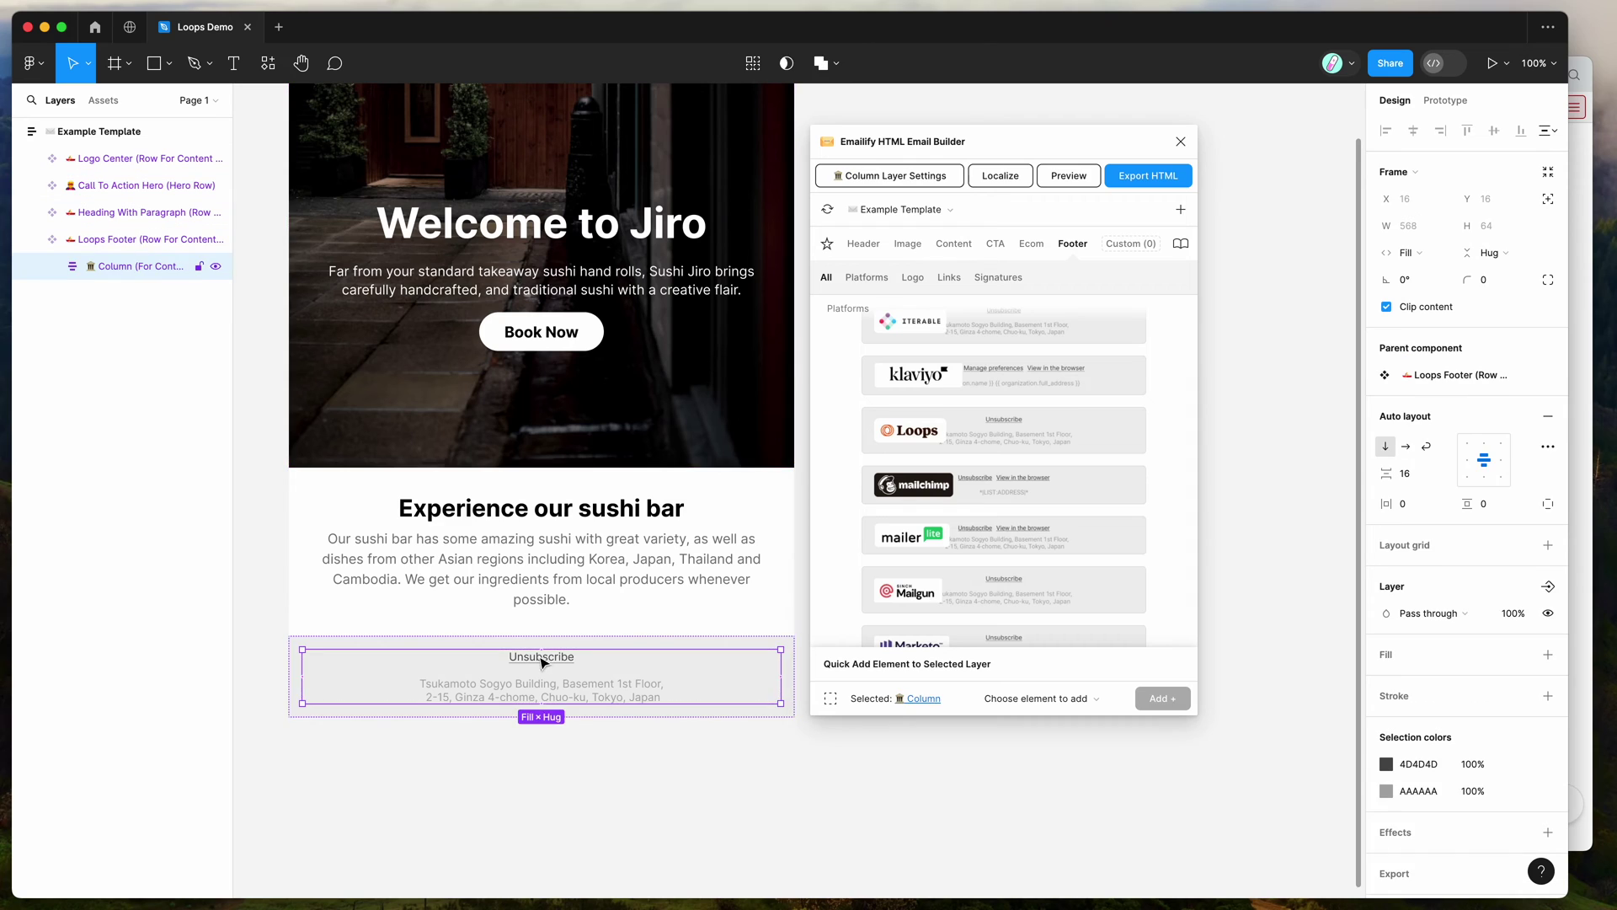
pyautogui.doubleClick(543, 662)
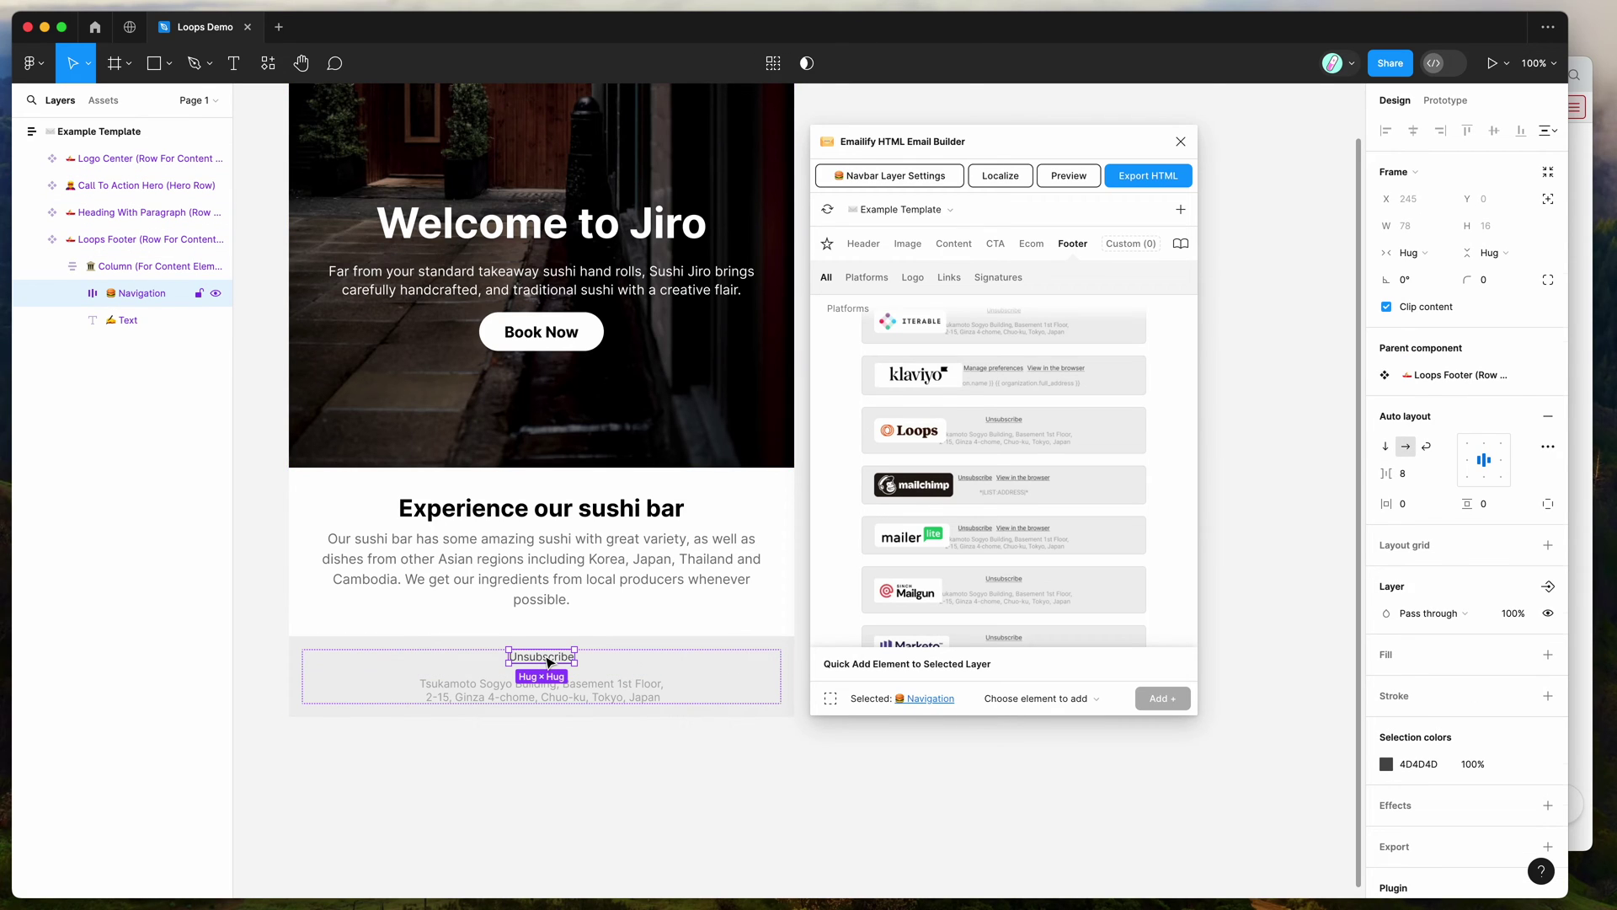
pyautogui.doubleClick(548, 662)
# Confirm the Unsubscribe link URL is {unsubscribe_link}, then start the email preview.
pyautogui.click(891, 175)
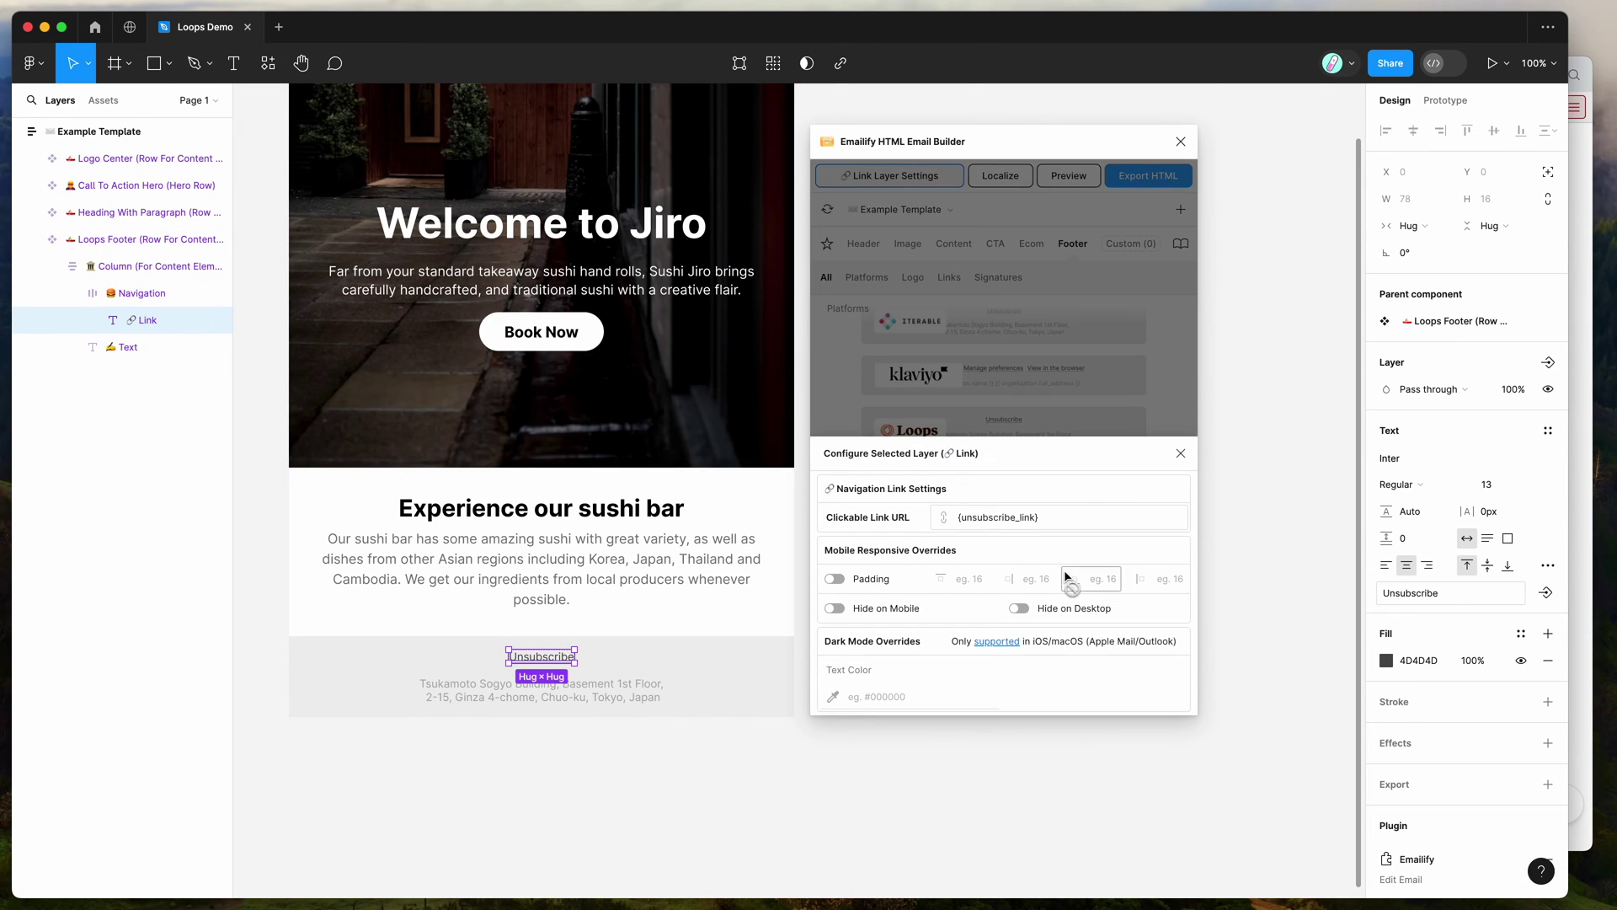
pyautogui.moveTo(1069, 515); pyautogui.dragTo(950, 515)
pyautogui.click(1034, 517)
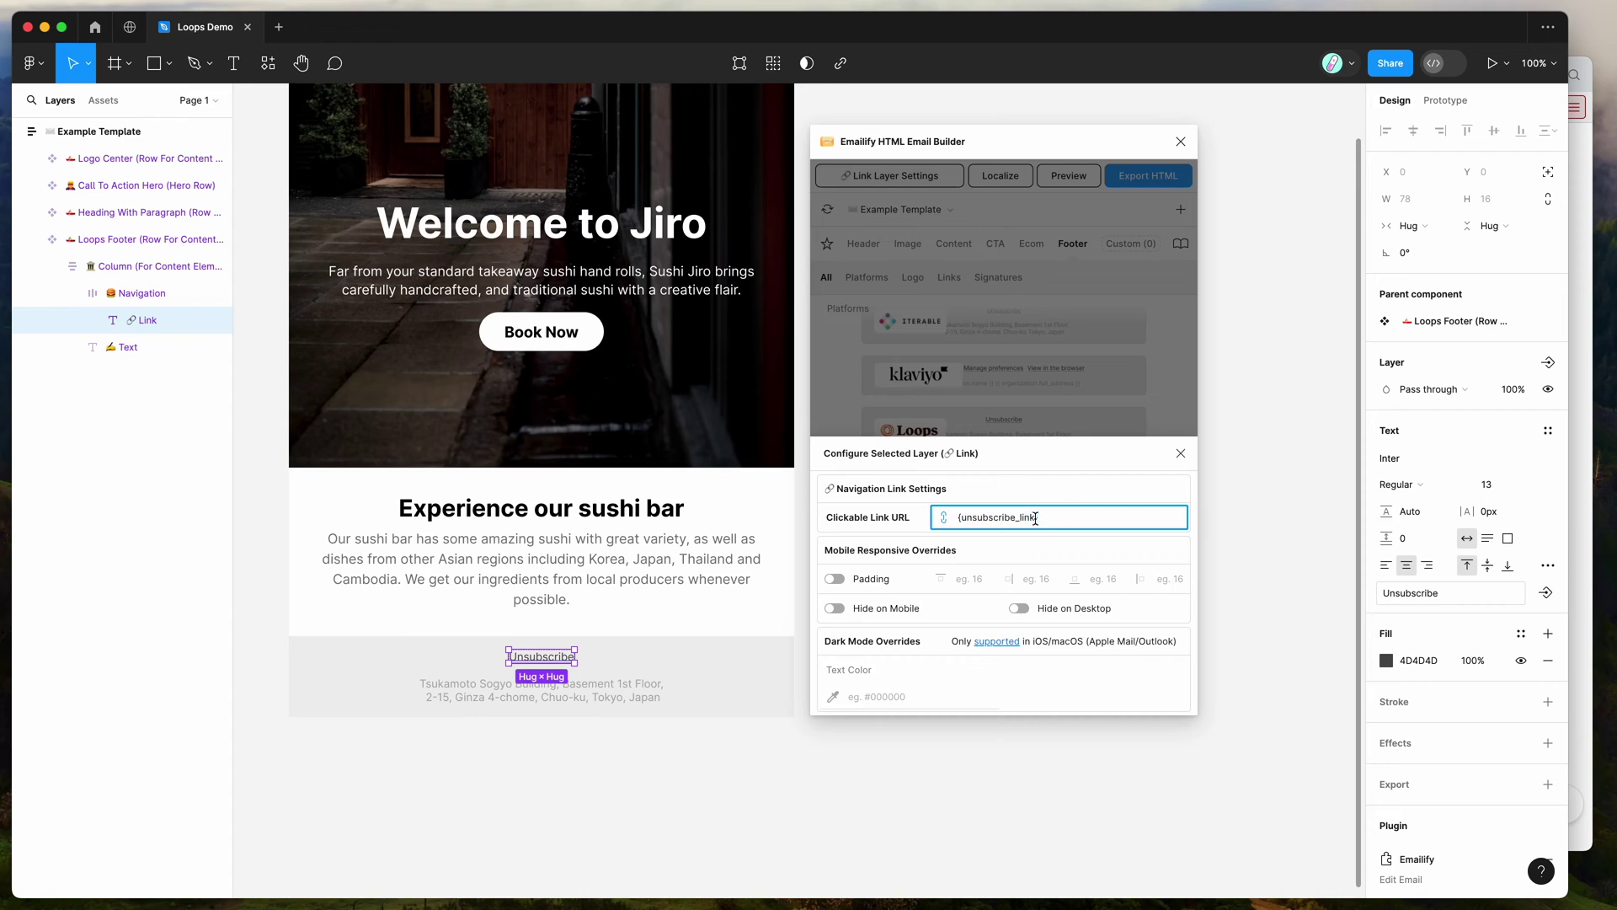
pyautogui.doubleClick(545, 656)
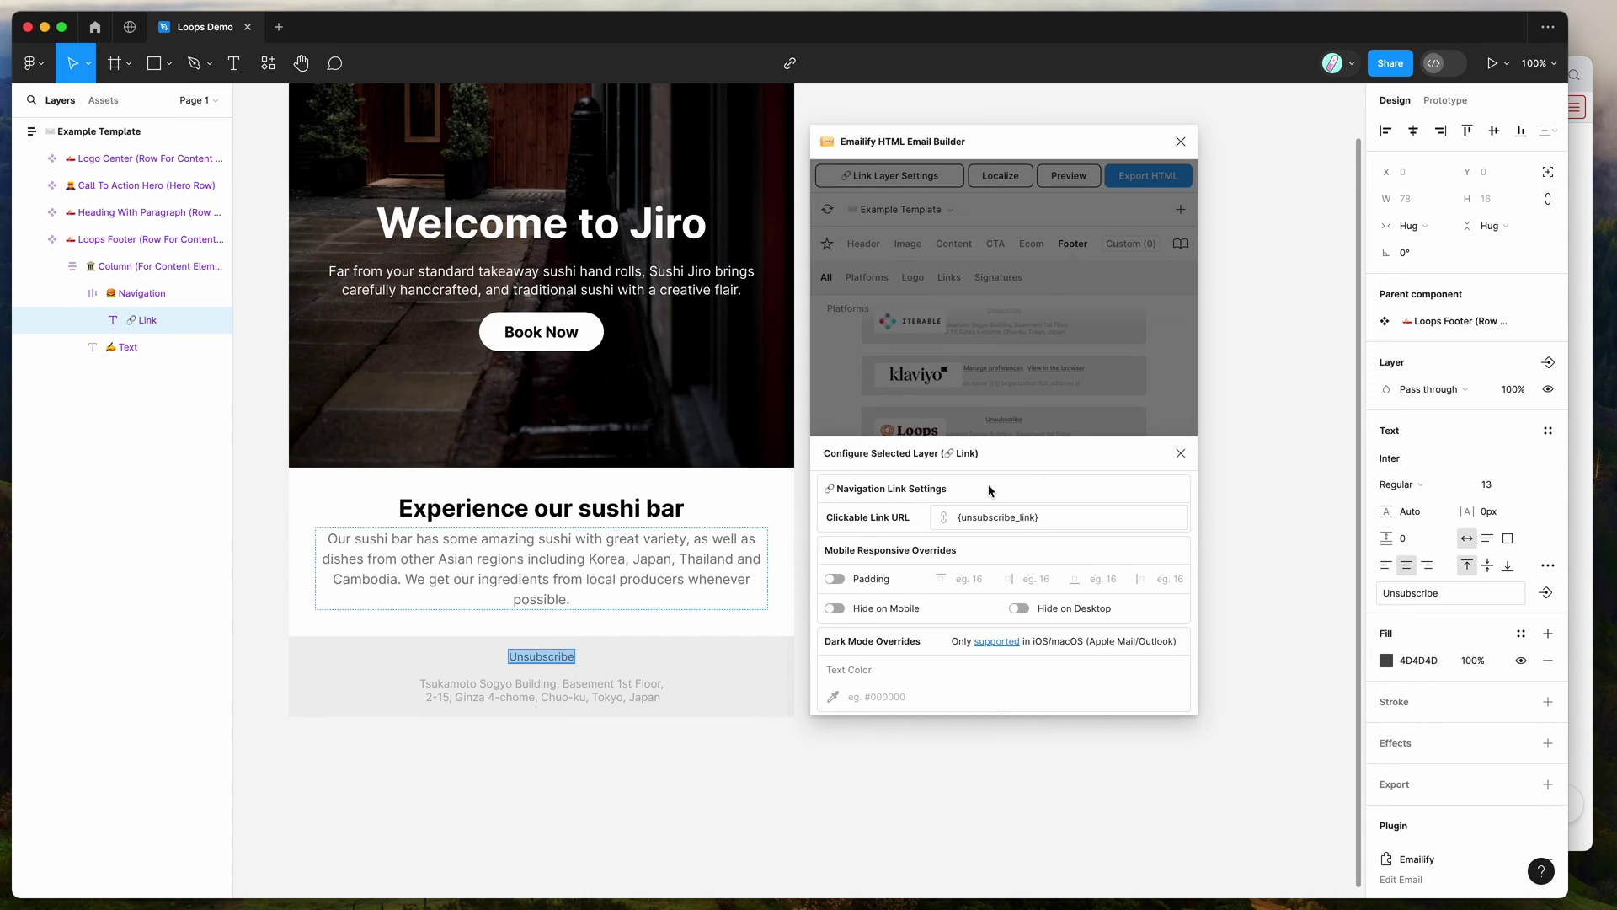
pyautogui.tripleClick(1044, 516)
pyautogui.click(1046, 490)
pyautogui.click(1180, 454)
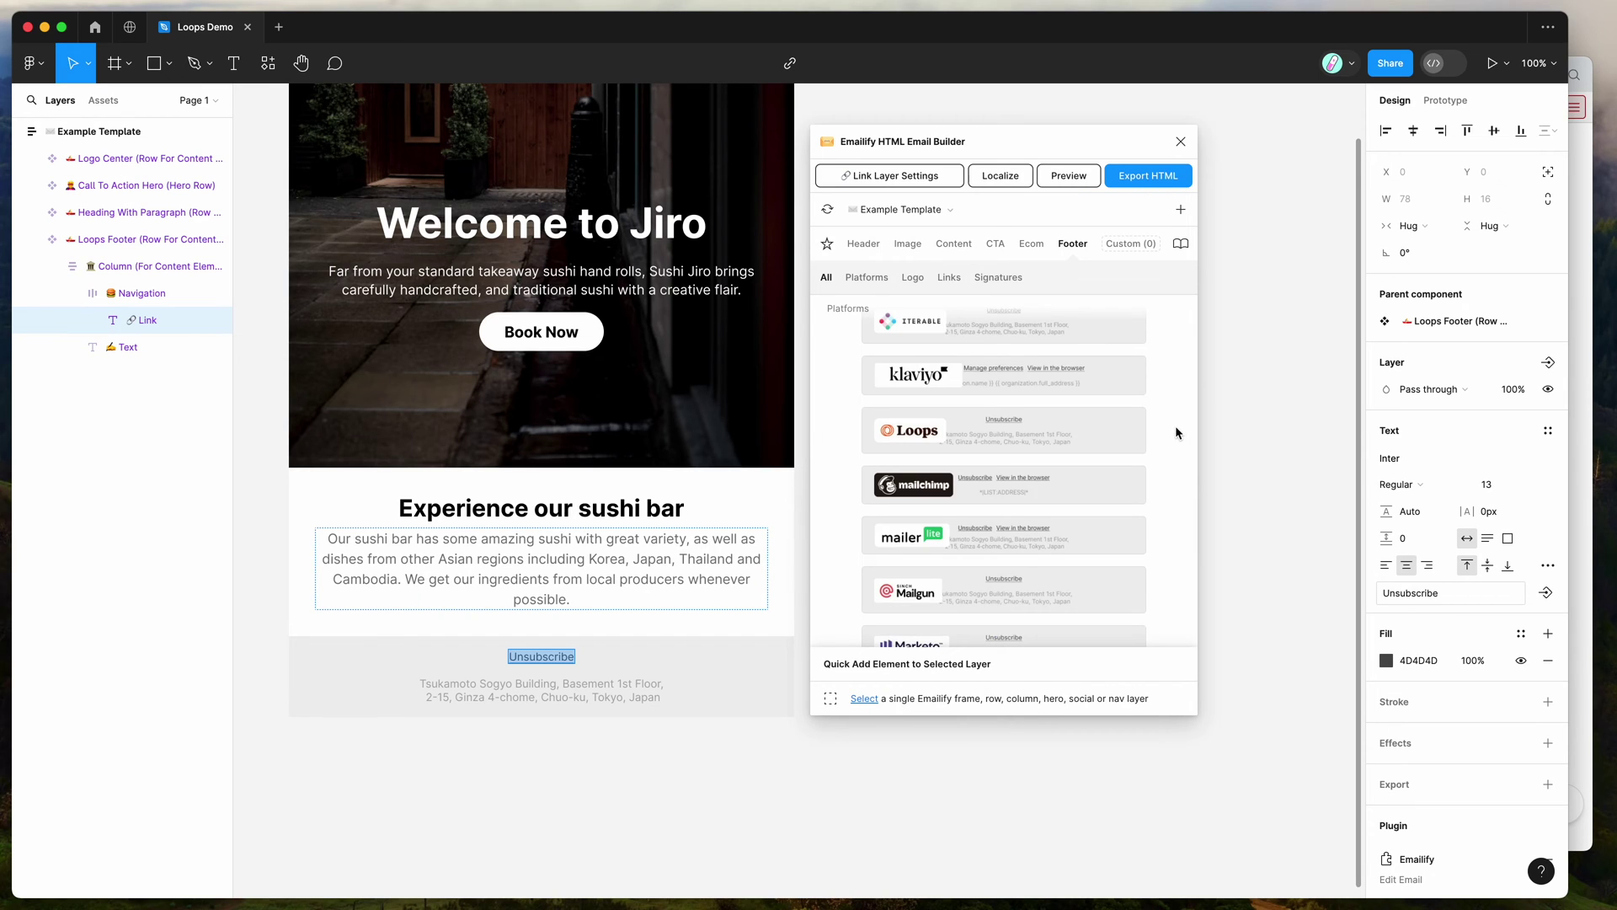
pyautogui.scroll(3, 789, 392)
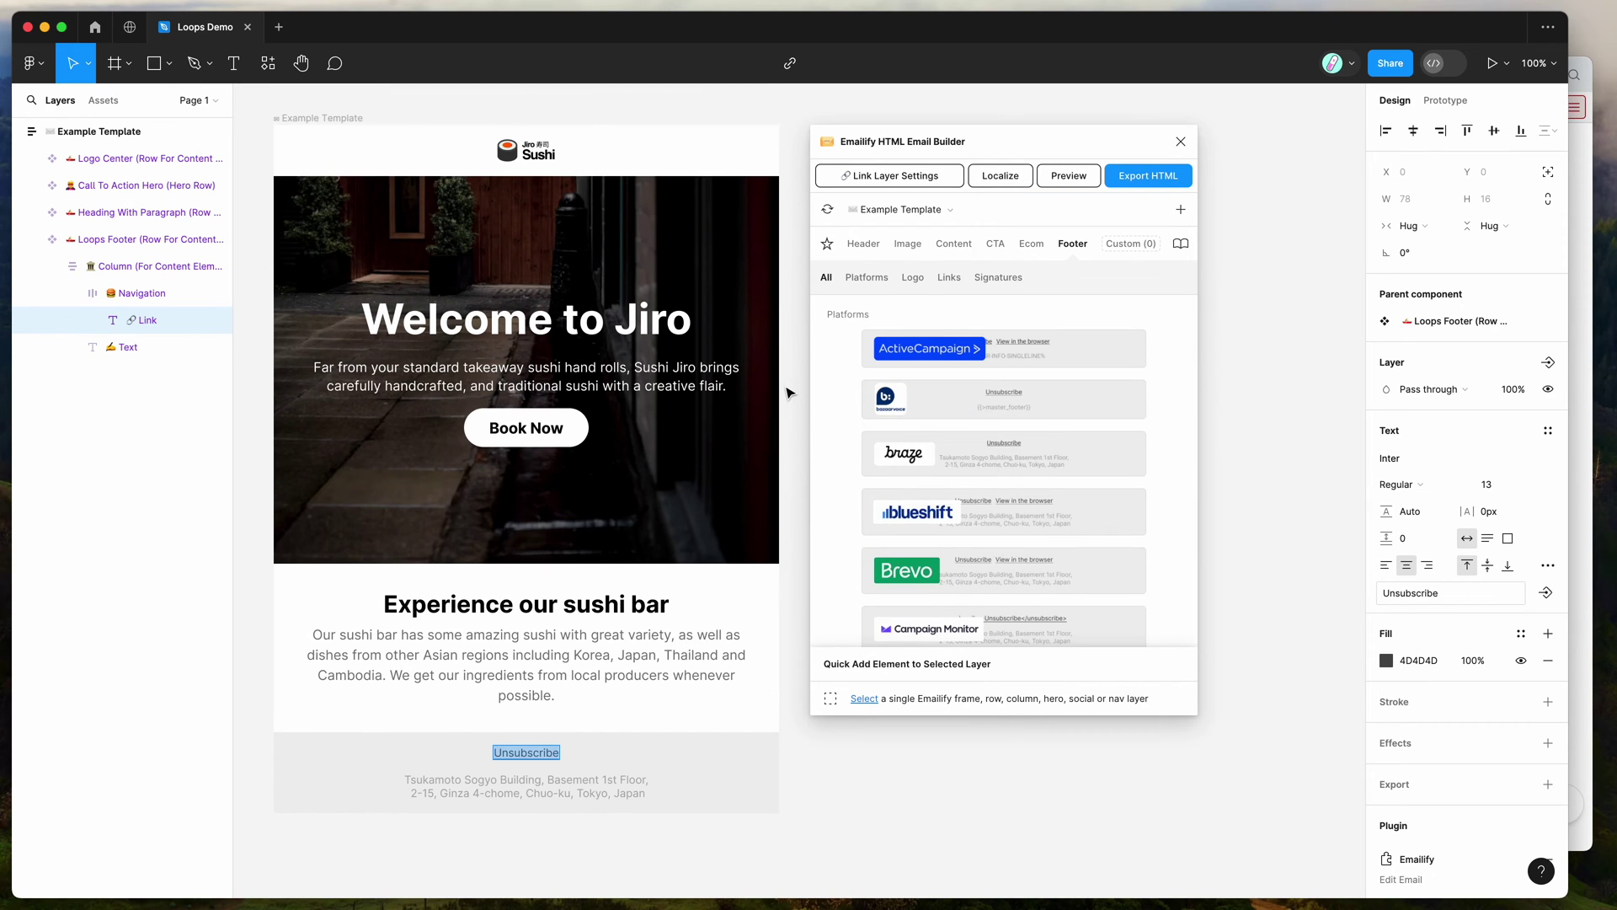
pyautogui.click(1066, 176)
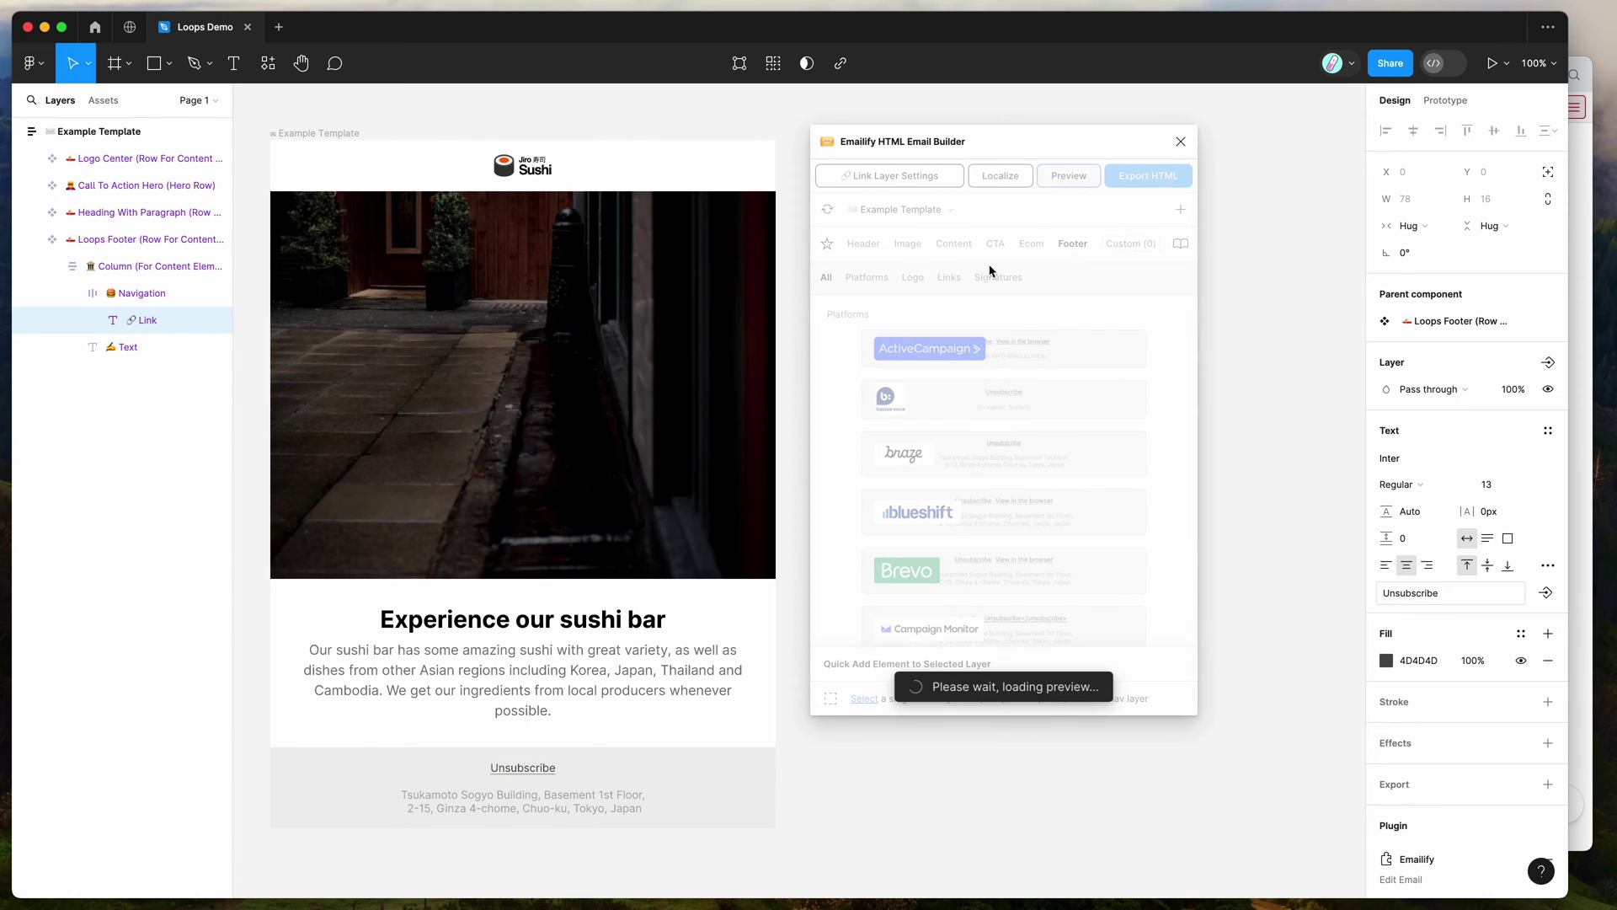
# Switch the email preview to Desktop width.
pyautogui.moveTo(847, 358); pyautogui.dragTo(1011, 481)
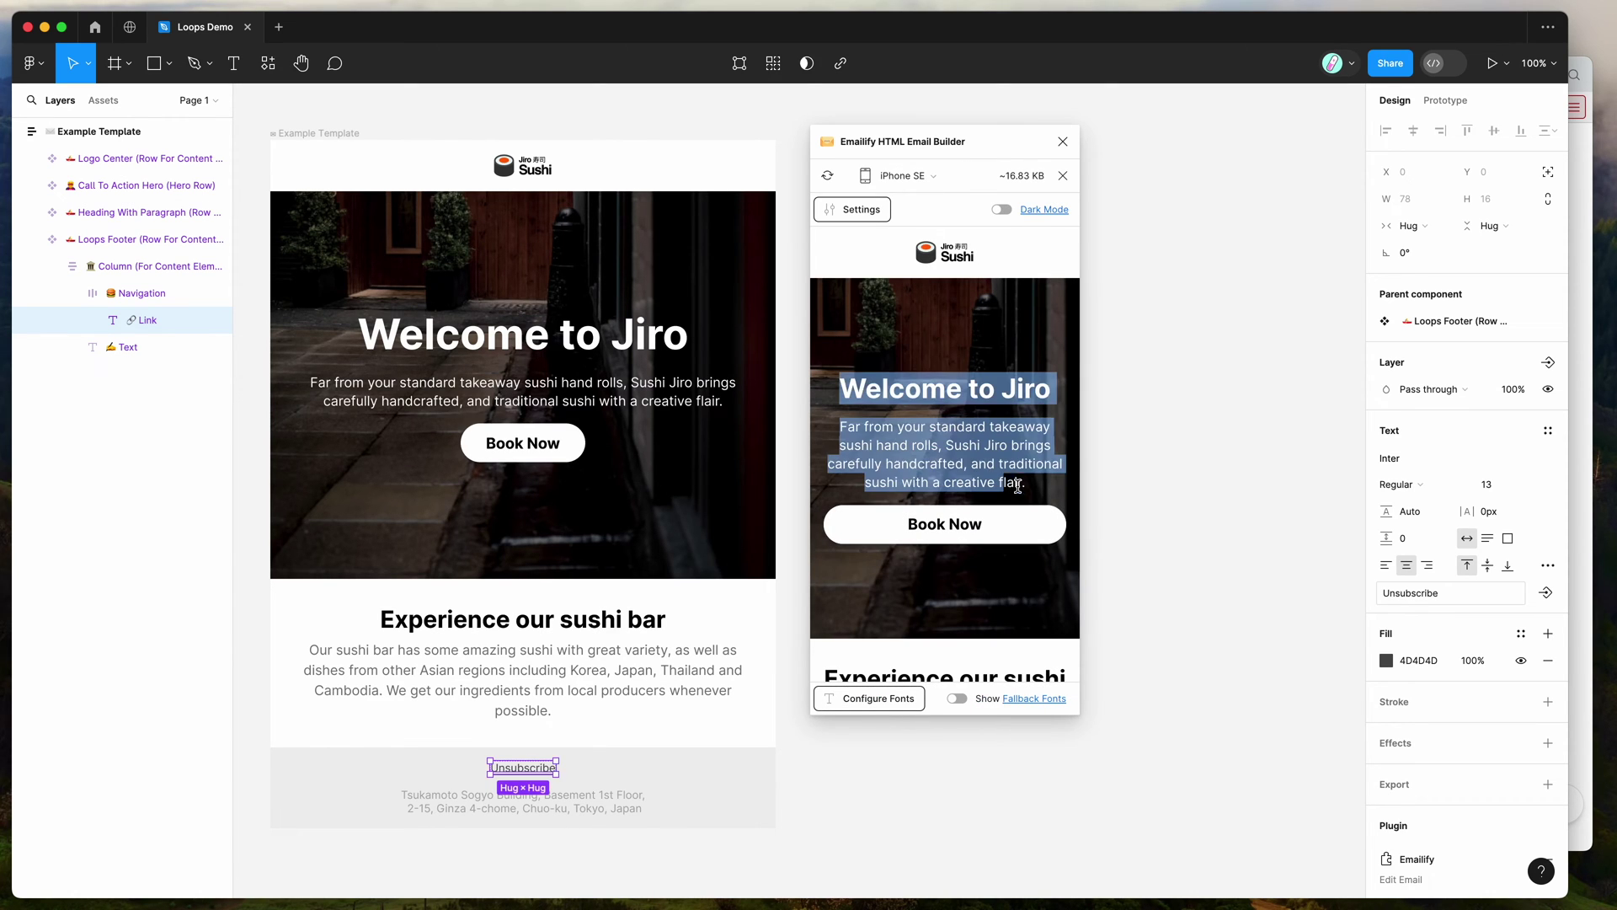
pyautogui.scroll(-3, 1005, 470)
pyautogui.scroll(-1, 1006, 470)
pyautogui.moveTo(926, 428); pyautogui.dragTo(974, 550)
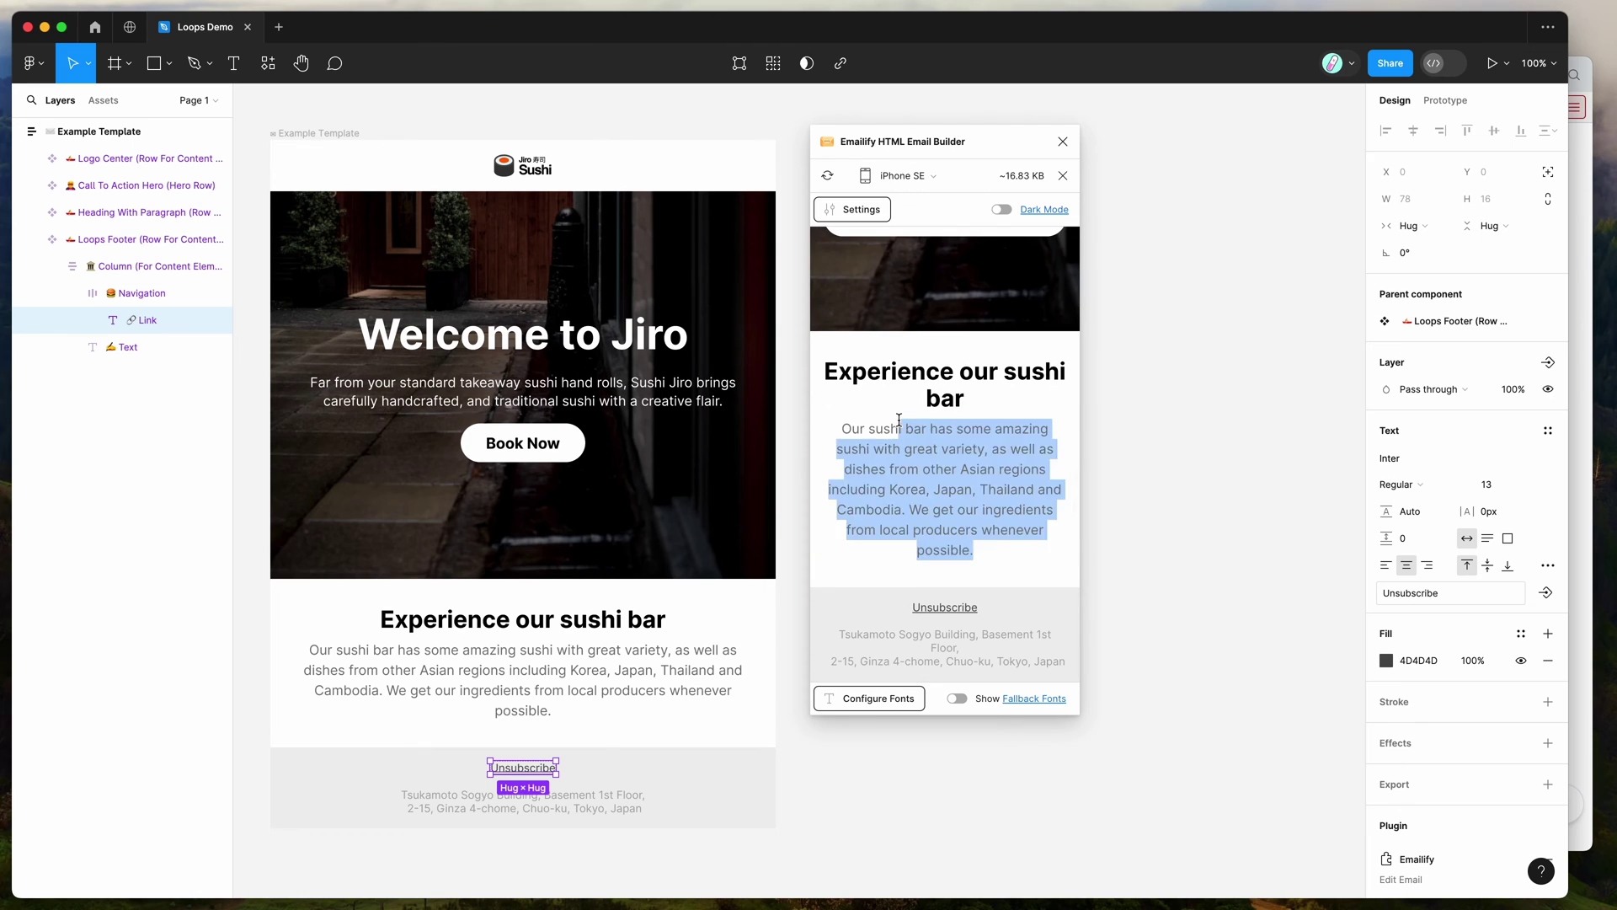
pyautogui.click(923, 177)
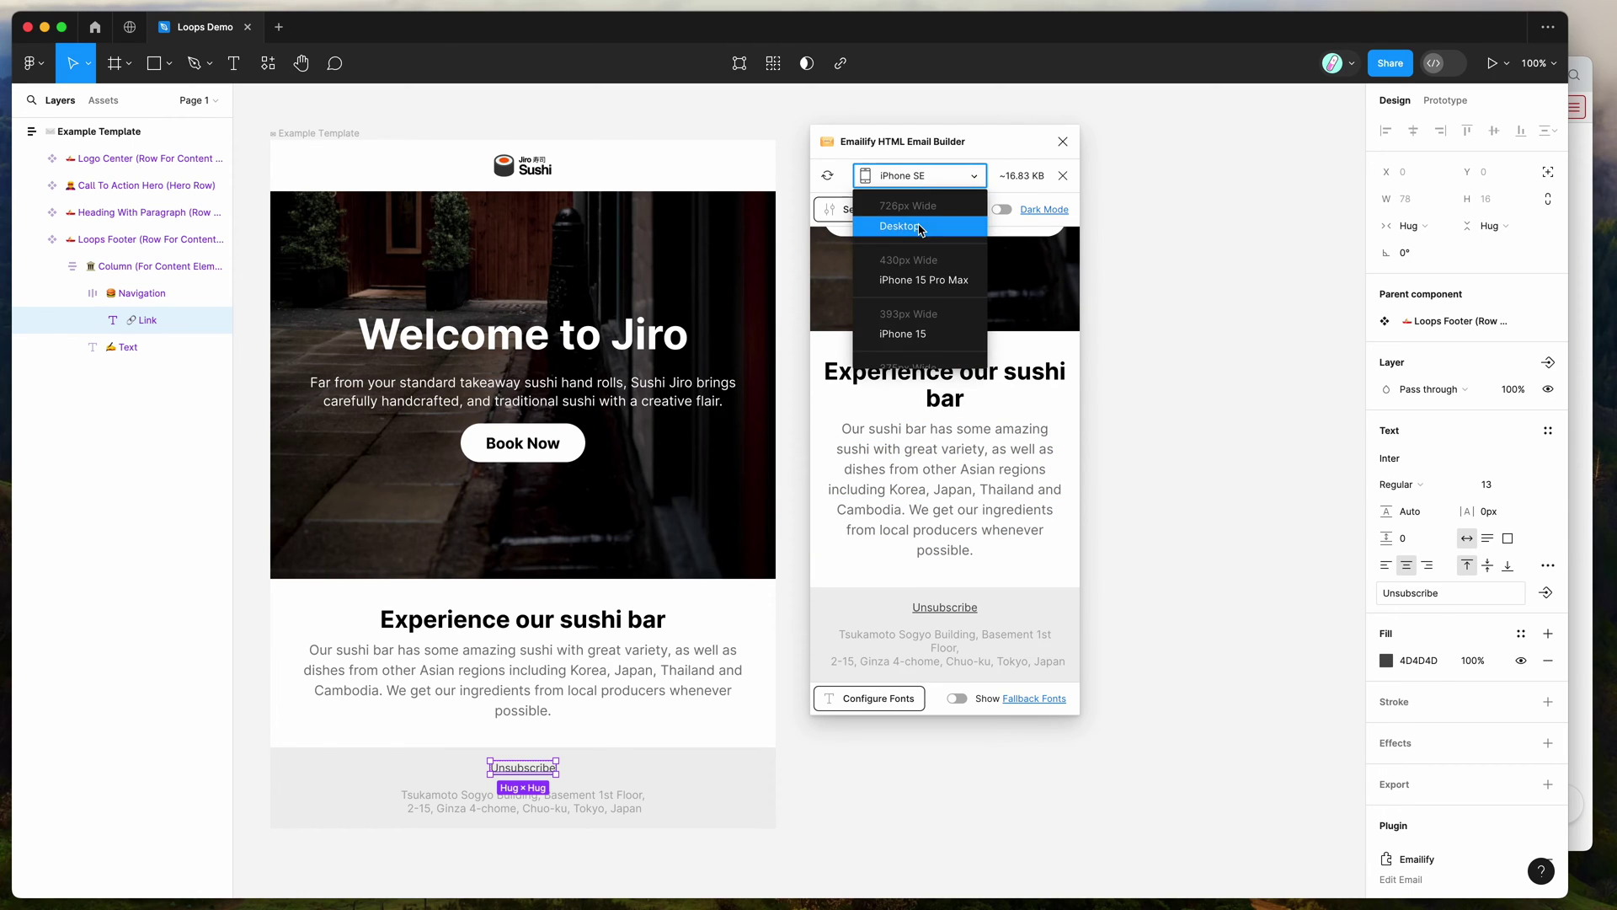
pyautogui.click(922, 211)
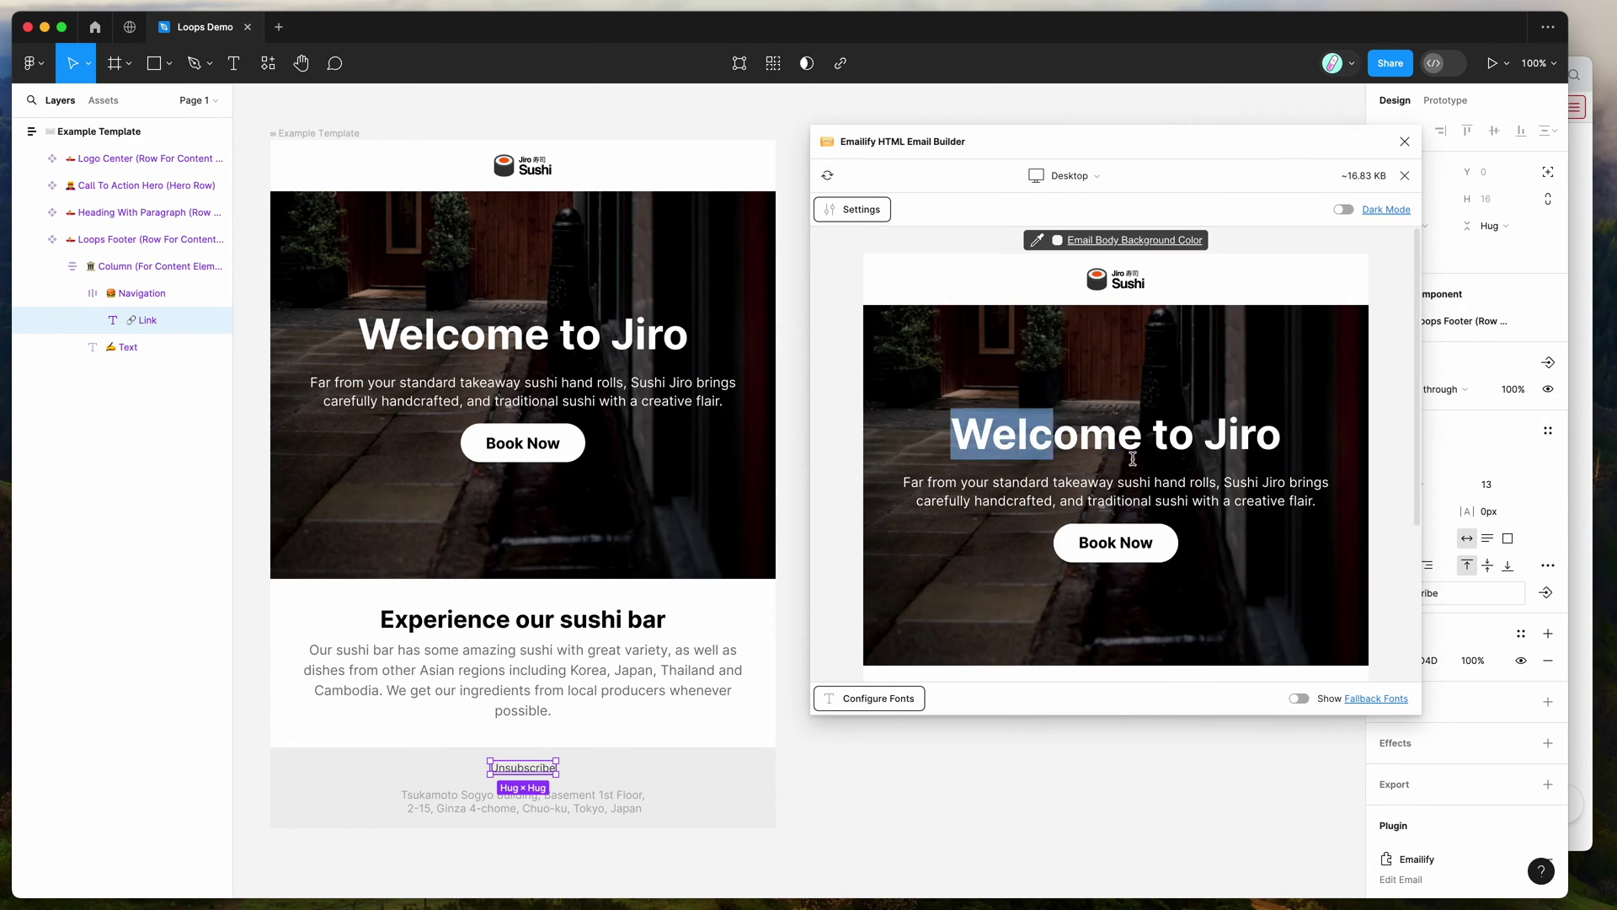
pyautogui.scroll(-2, 1042, 462)
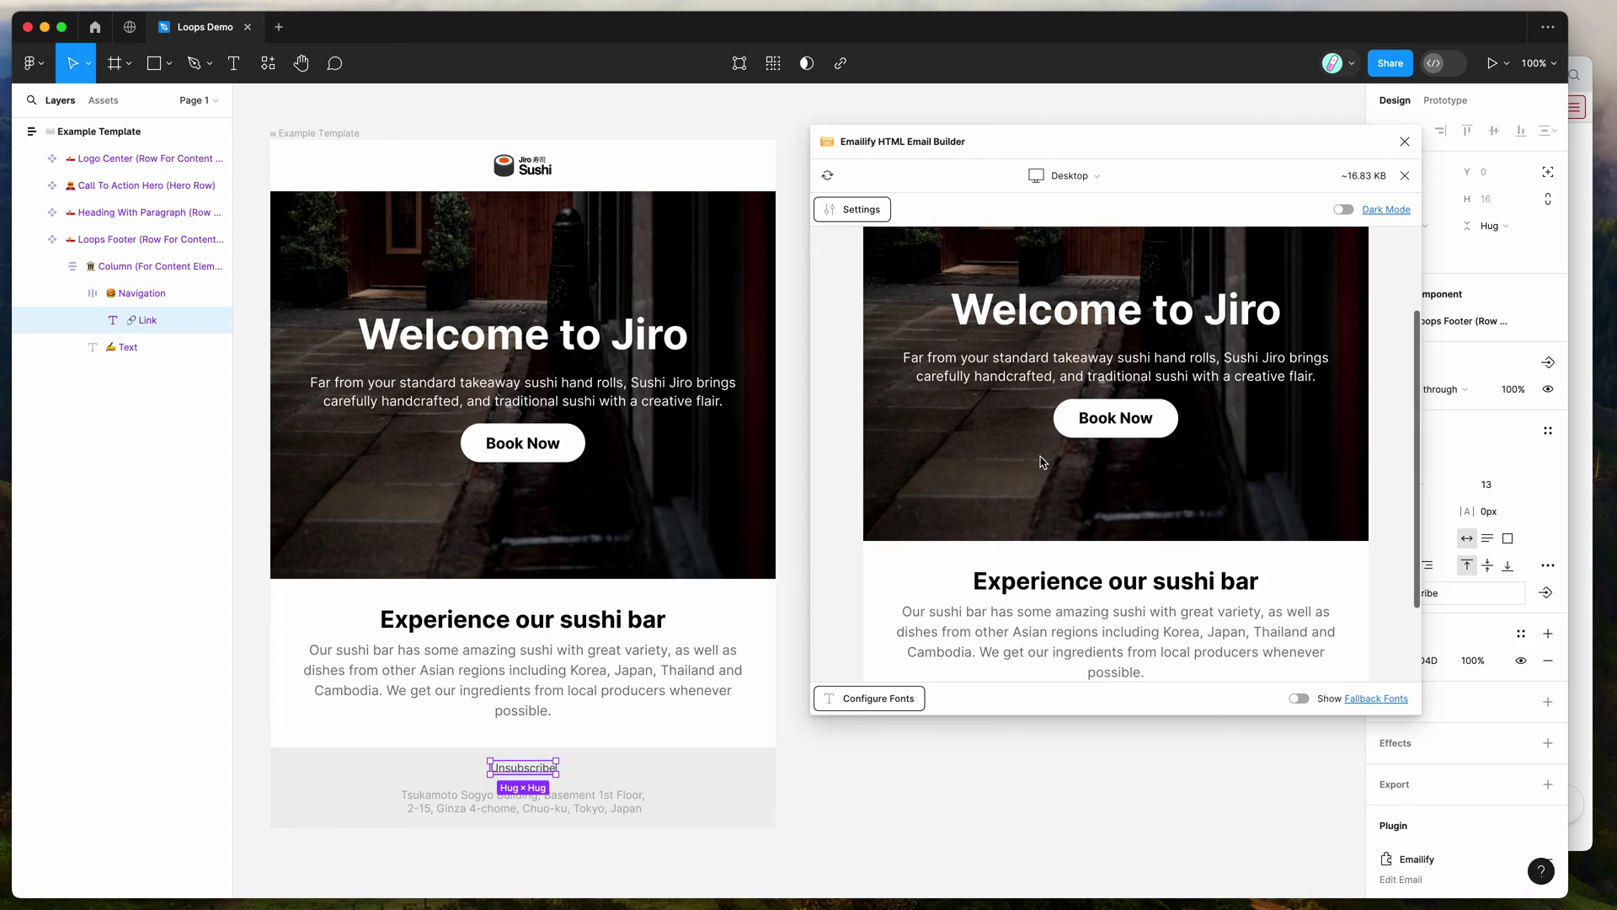
# Inspect settings for the Welcome to Jiro heading, CTA hero and Heading With Paragraph, then close the preview.
pyautogui.click(854, 210)
pyautogui.click(629, 342)
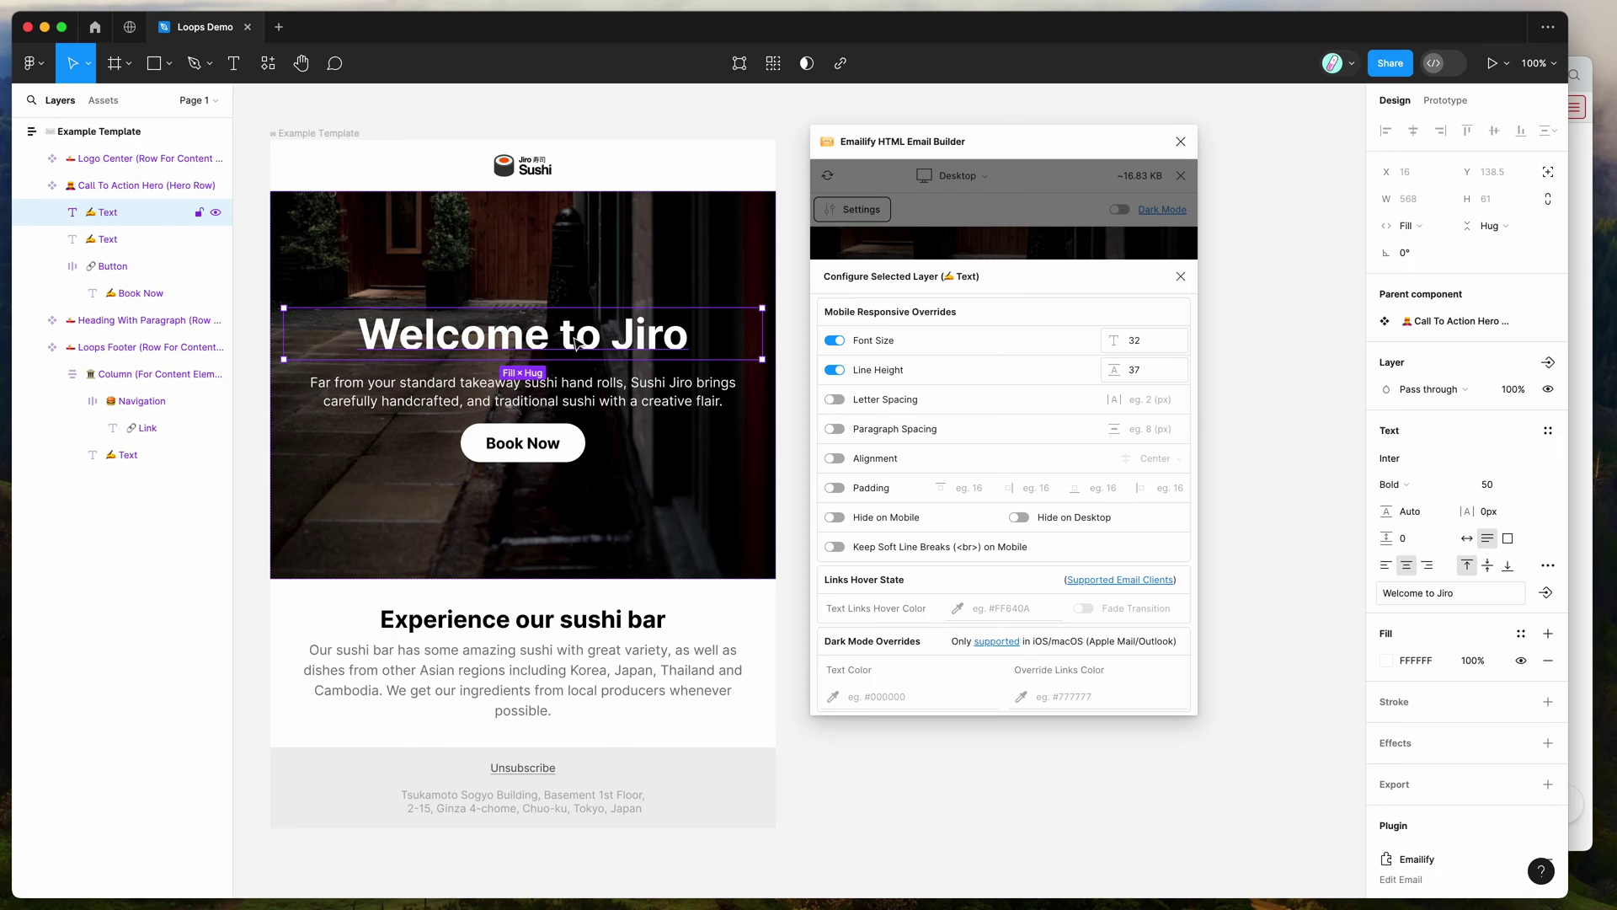
pyautogui.click(771, 459)
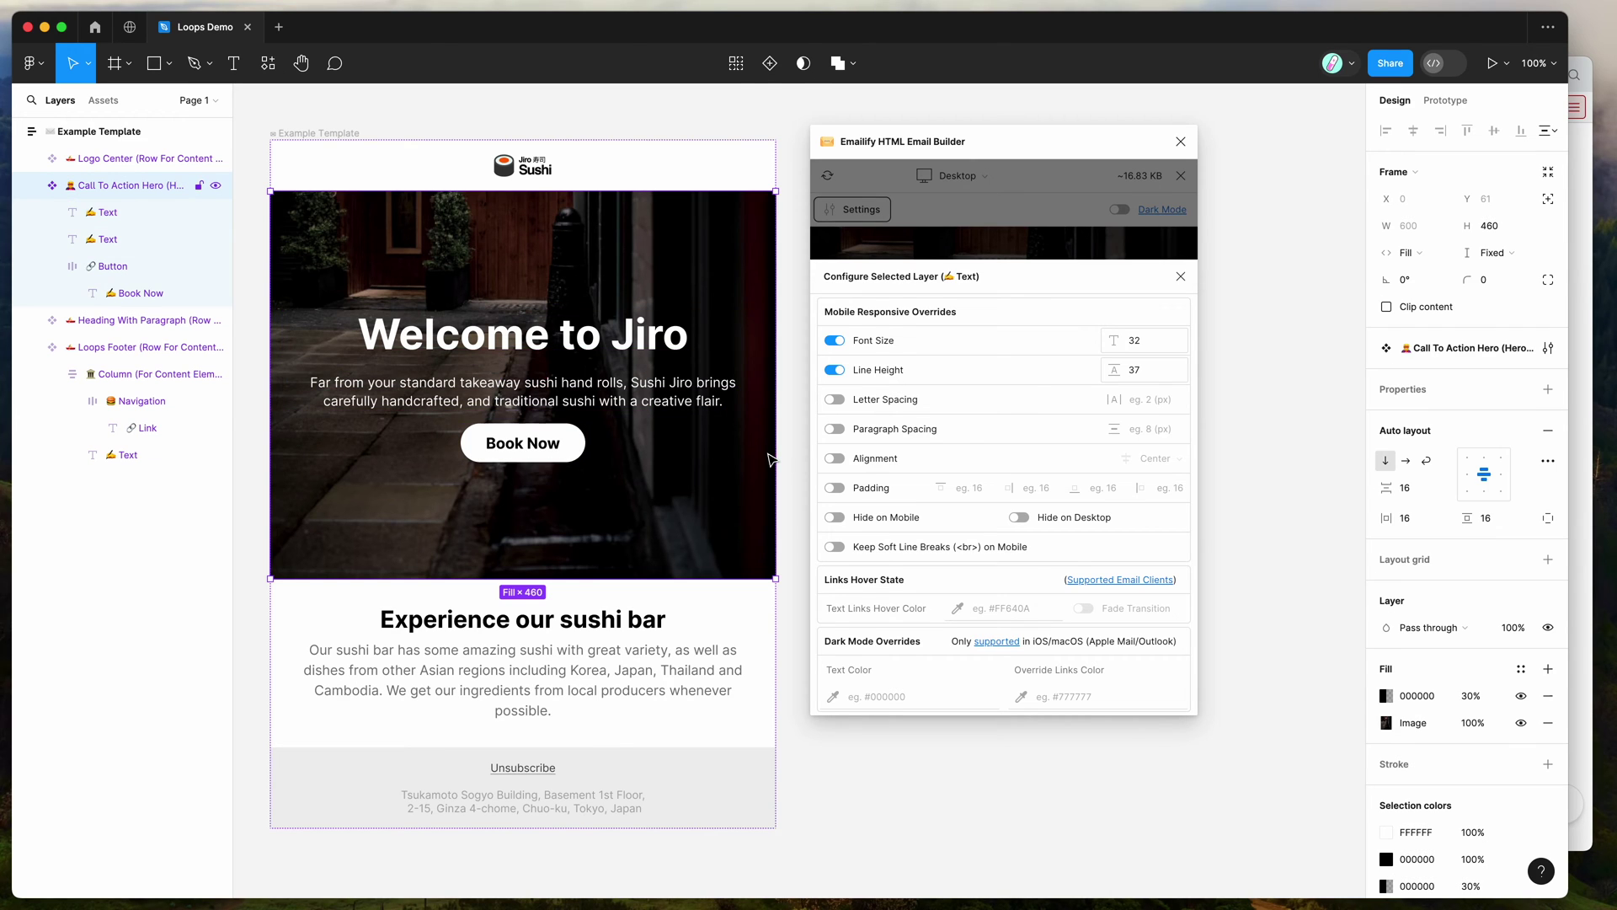
pyautogui.click(715, 621)
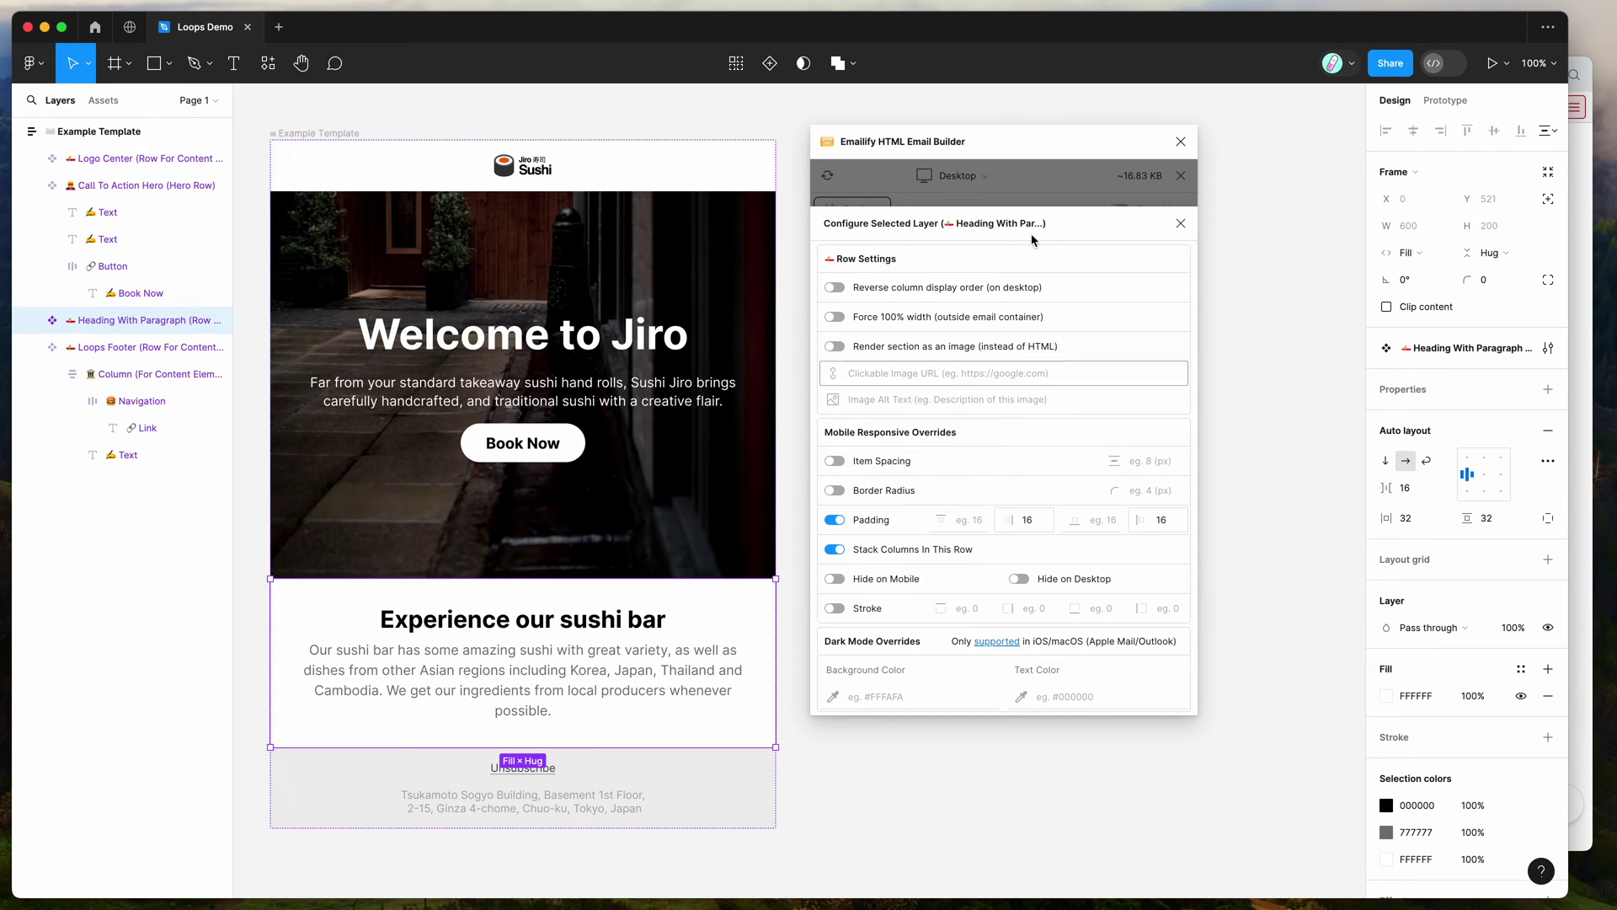
pyautogui.click(1180, 224)
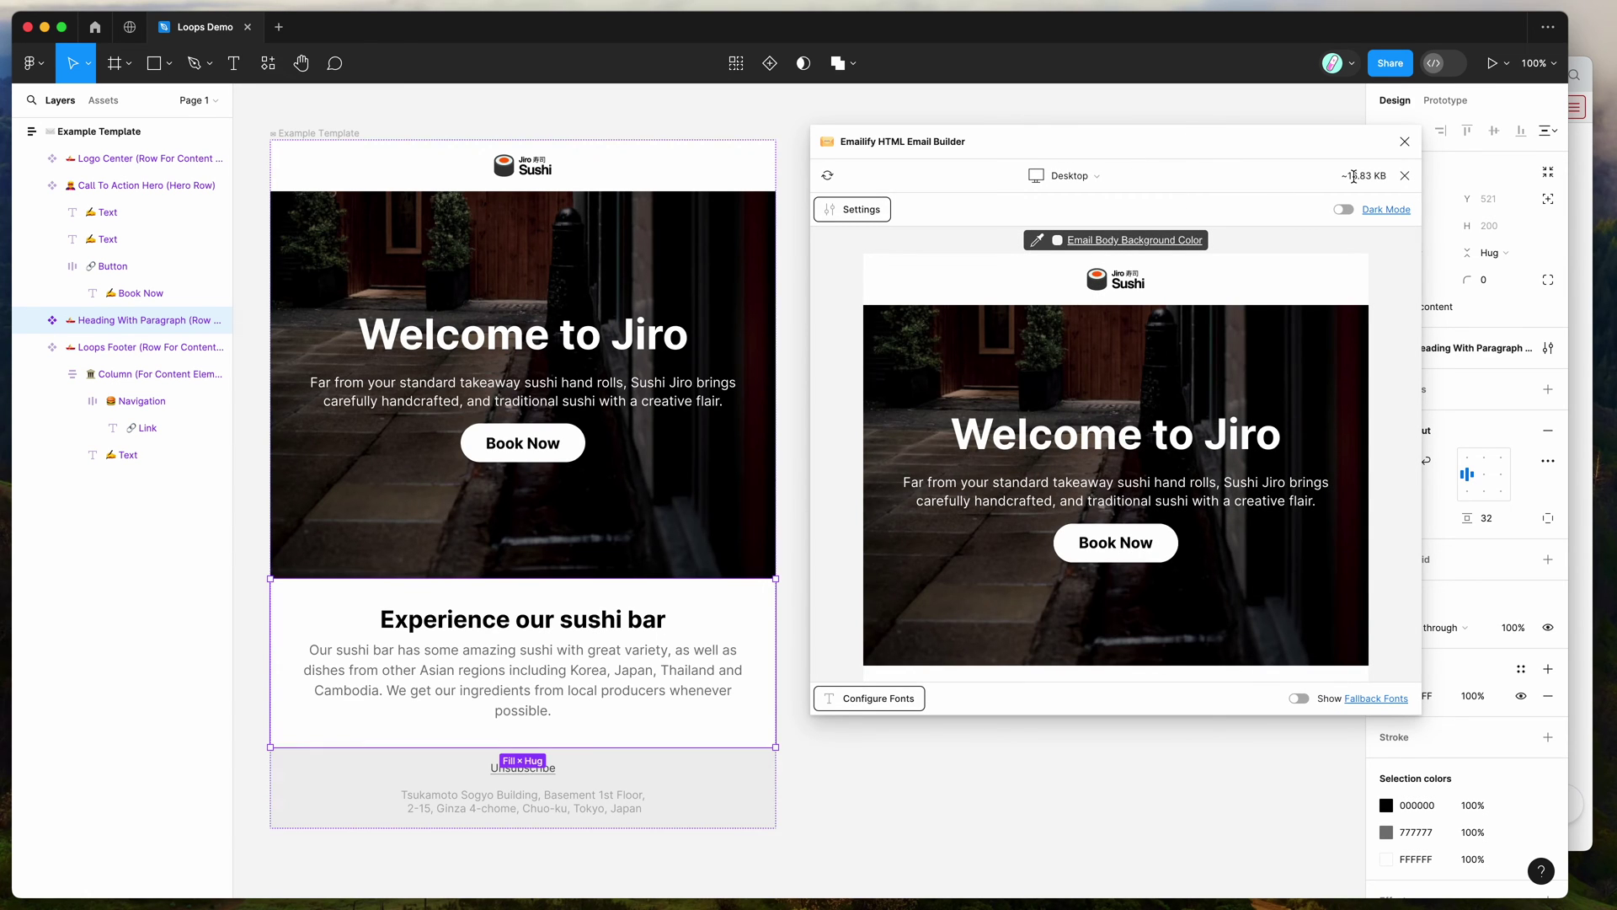
pyautogui.click(1403, 184)
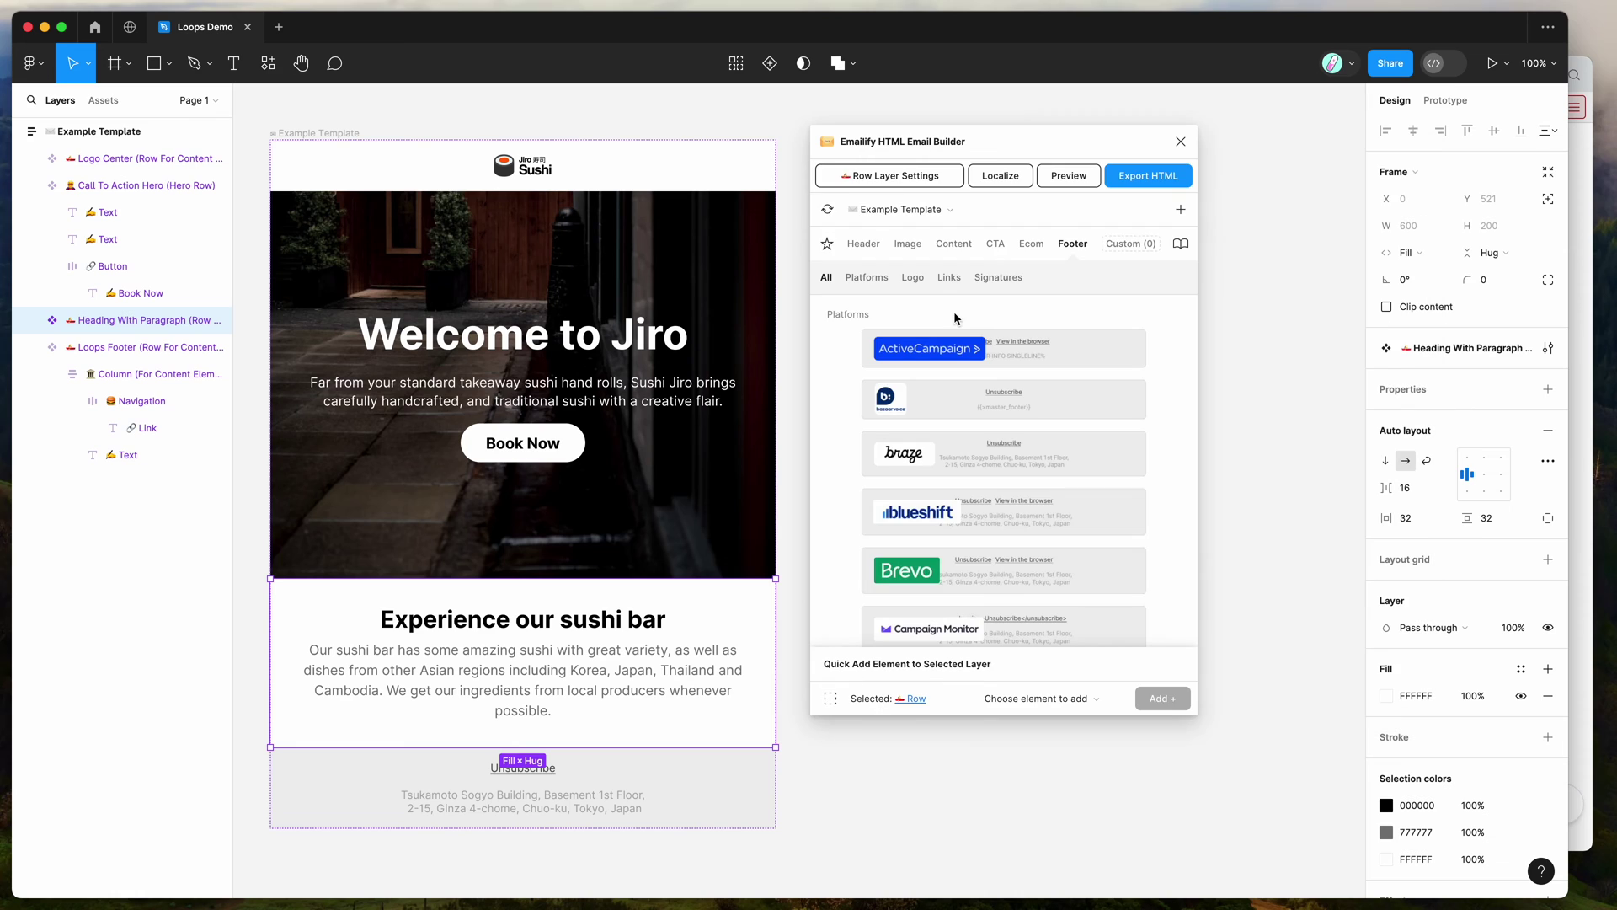
# Choose Loops as the HTML export target.
pyautogui.click(1145, 183)
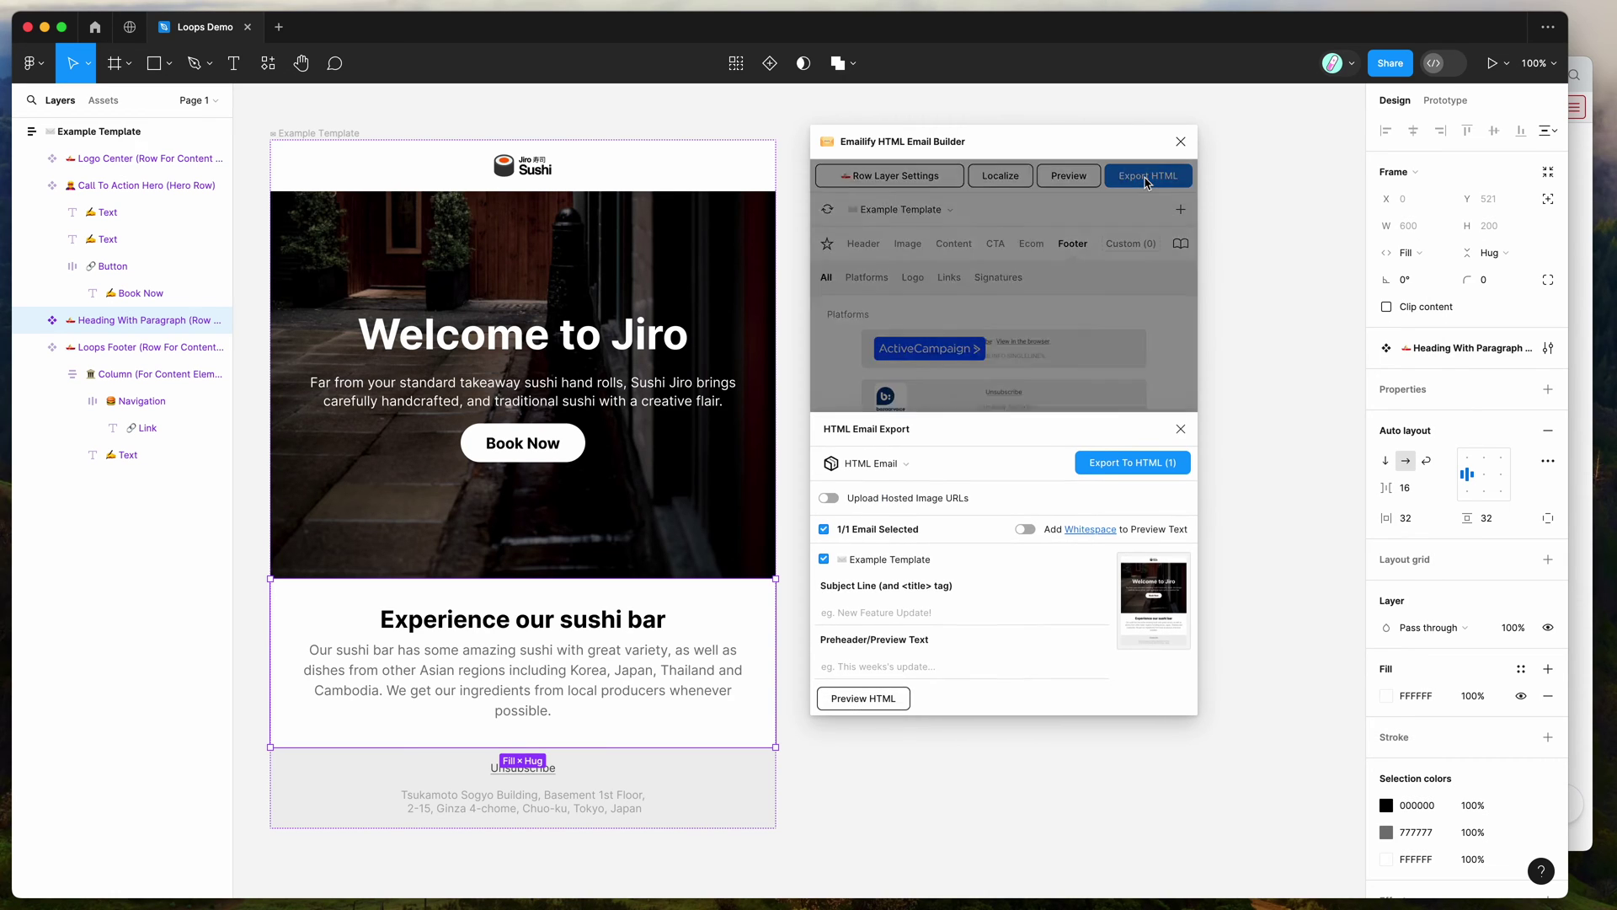
pyautogui.click(879, 462)
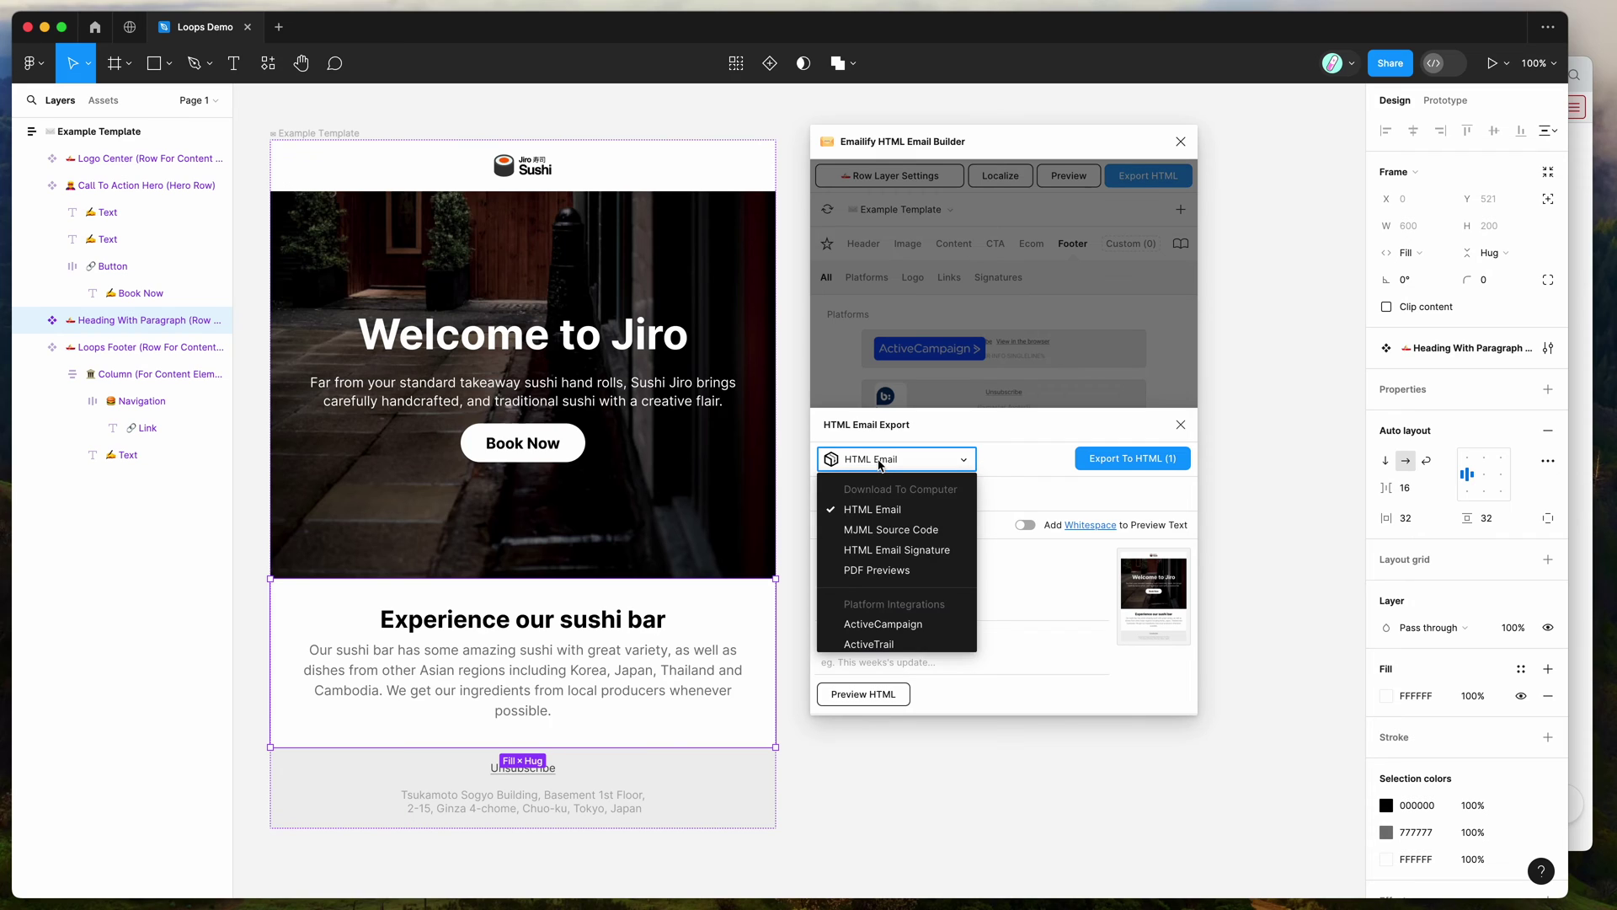
pyautogui.scroll(-3, 889, 581)
pyautogui.scroll(-5, 889, 587)
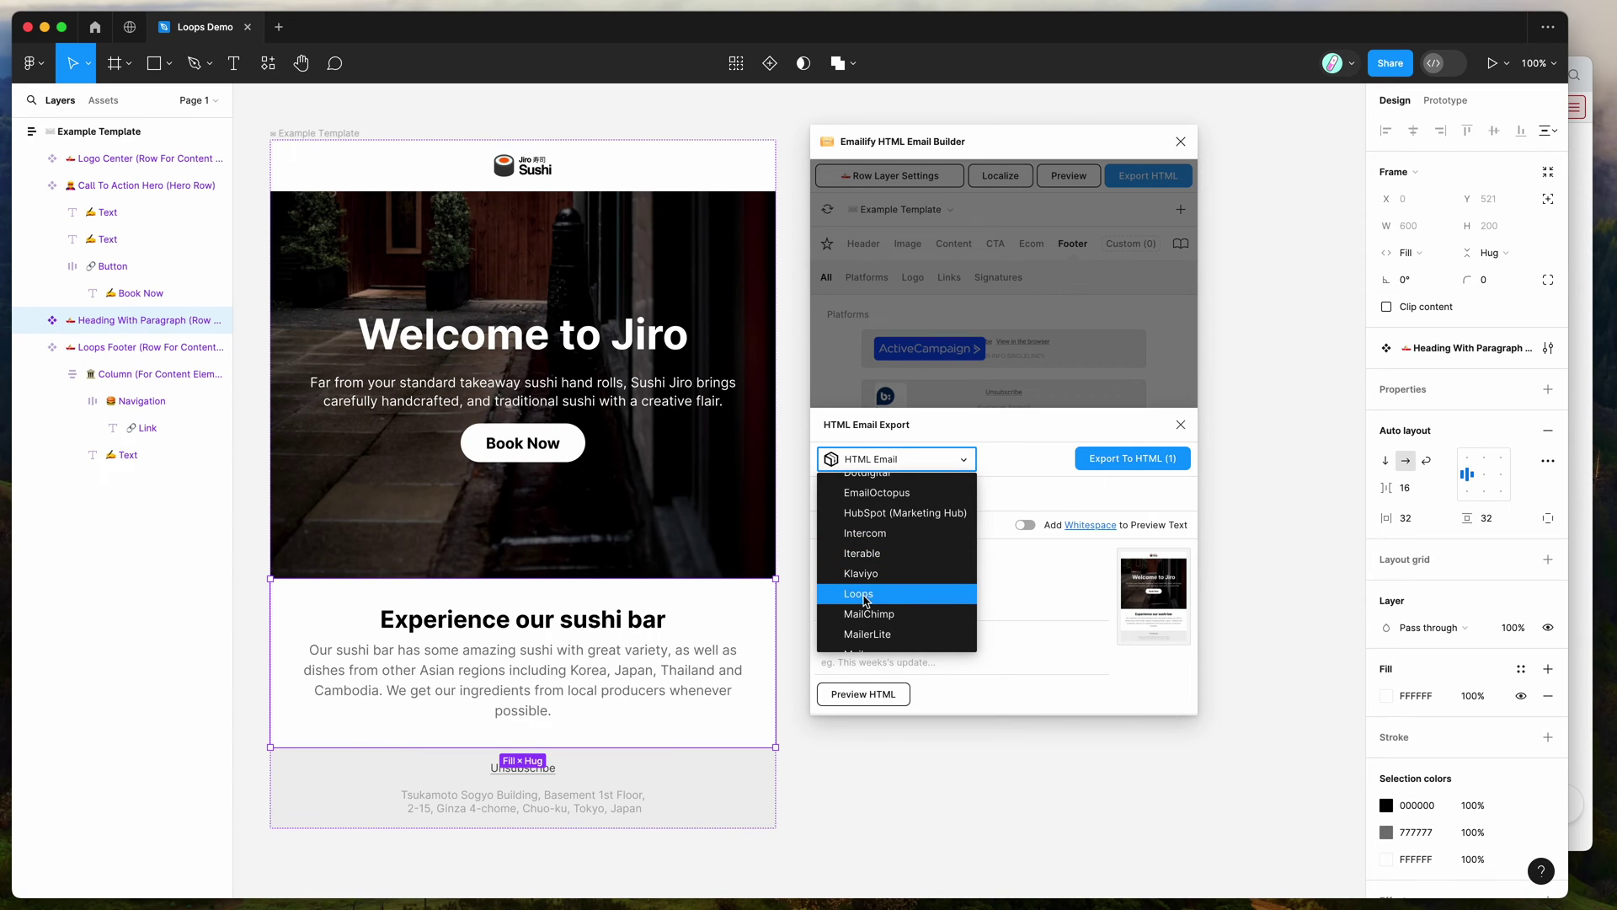
pyautogui.click(861, 594)
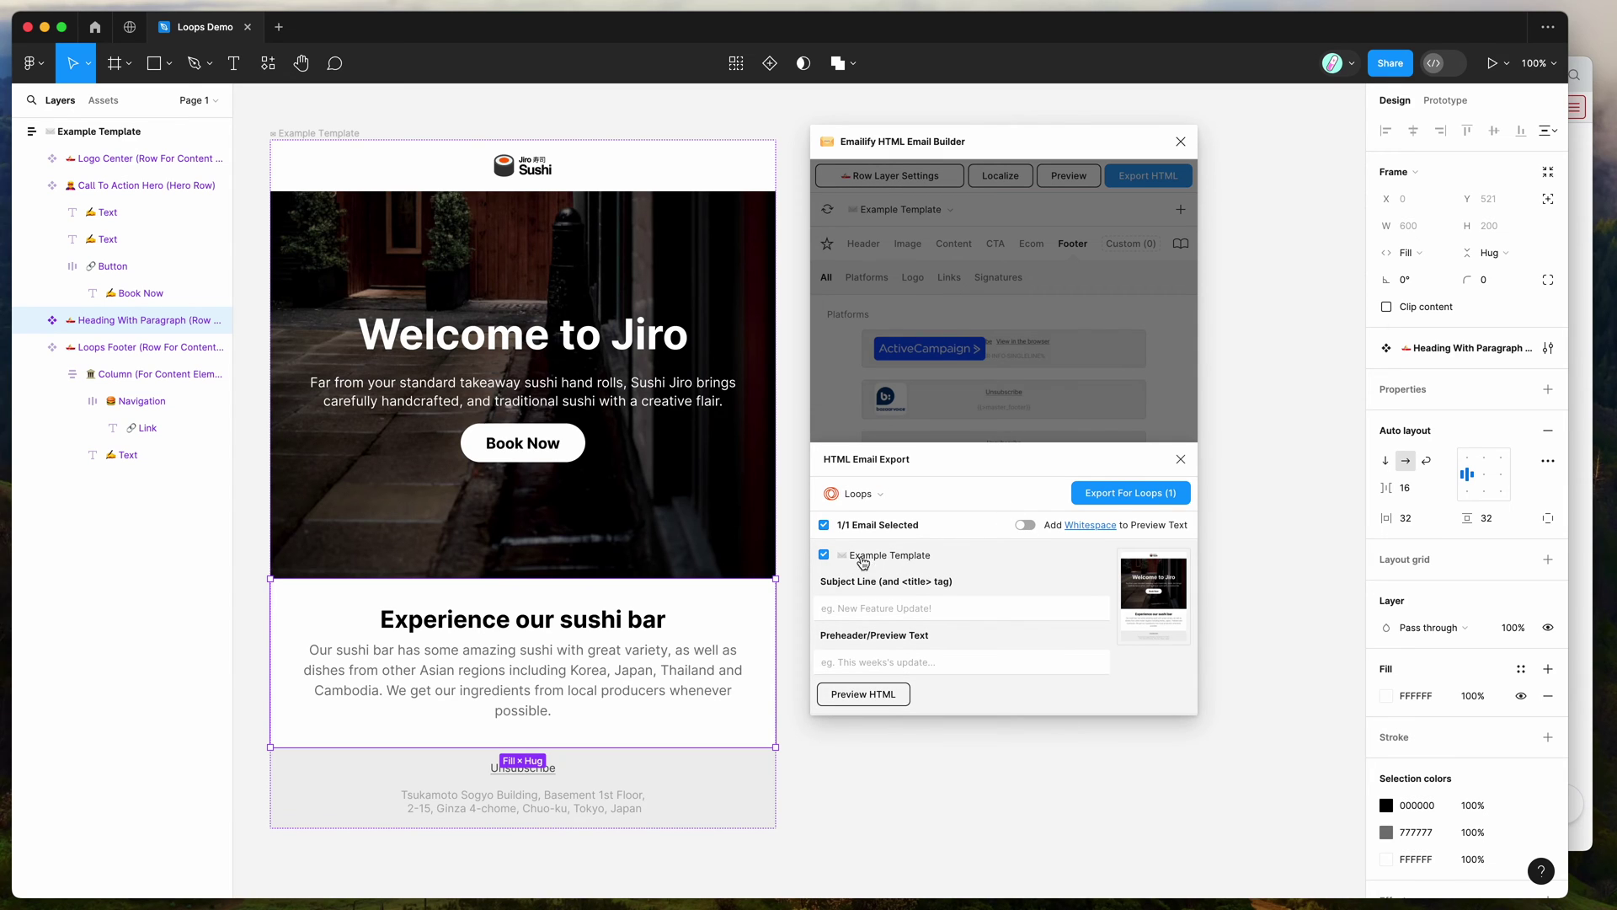
# Enter subject 'Subject line' and preheader 'Preheader text' for the export.
pyautogui.click(871, 608)
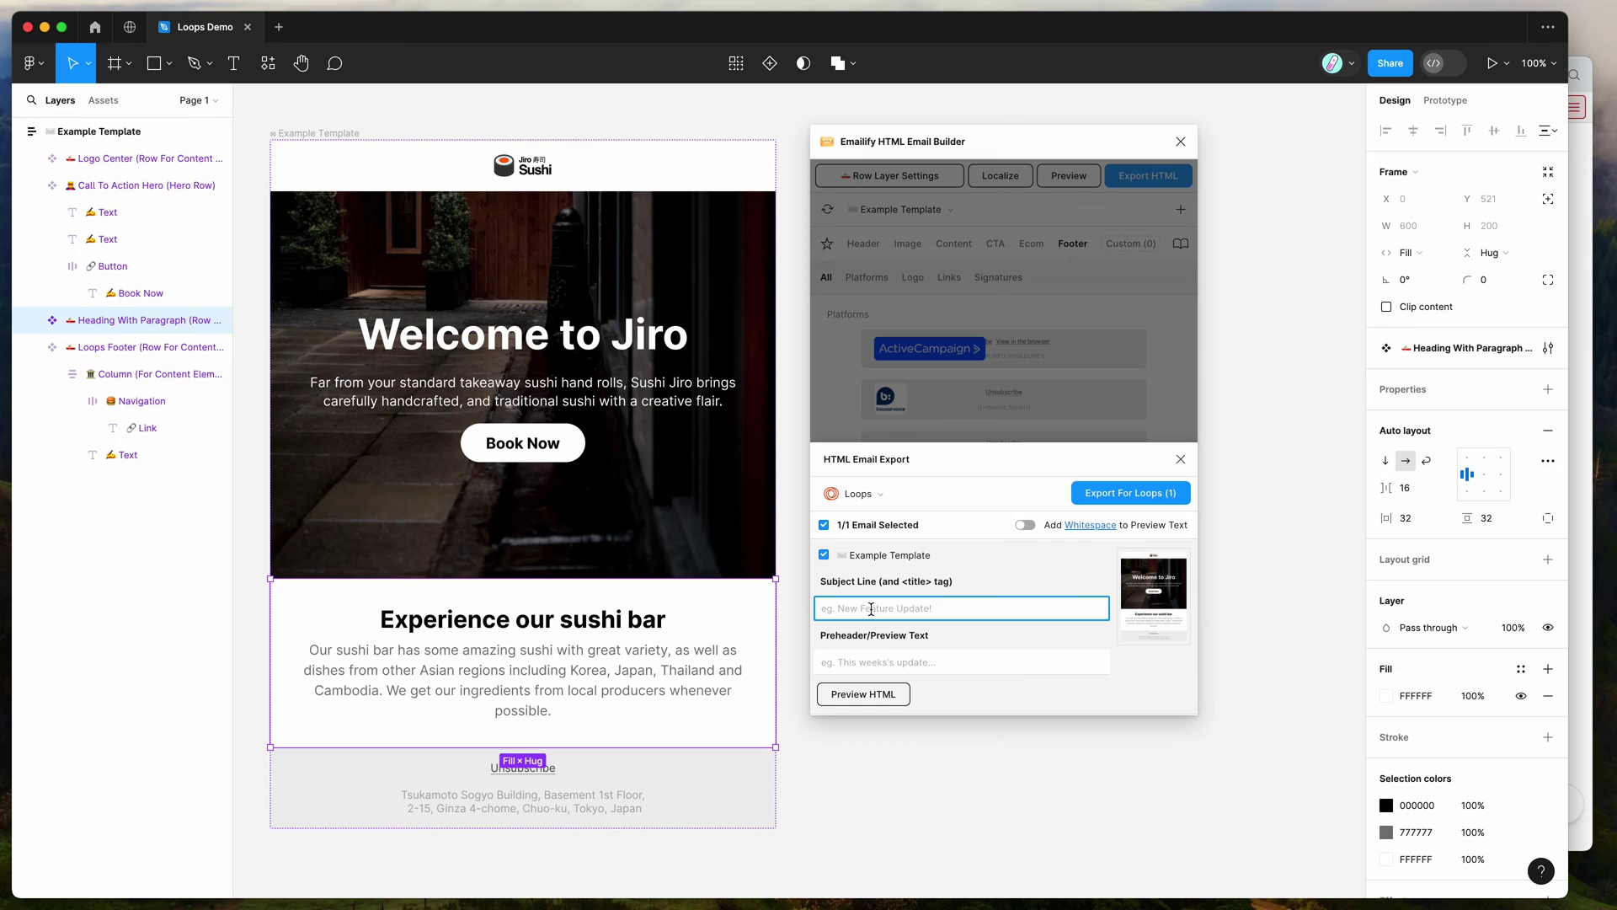
pyautogui.write('Subject line')
pyautogui.press('super+a')
pyautogui.click(927, 608)
pyautogui.tripleClick(860, 608)
pyautogui.click(1007, 610)
pyautogui.moveTo(901, 582); pyautogui.dragTo(930, 587)
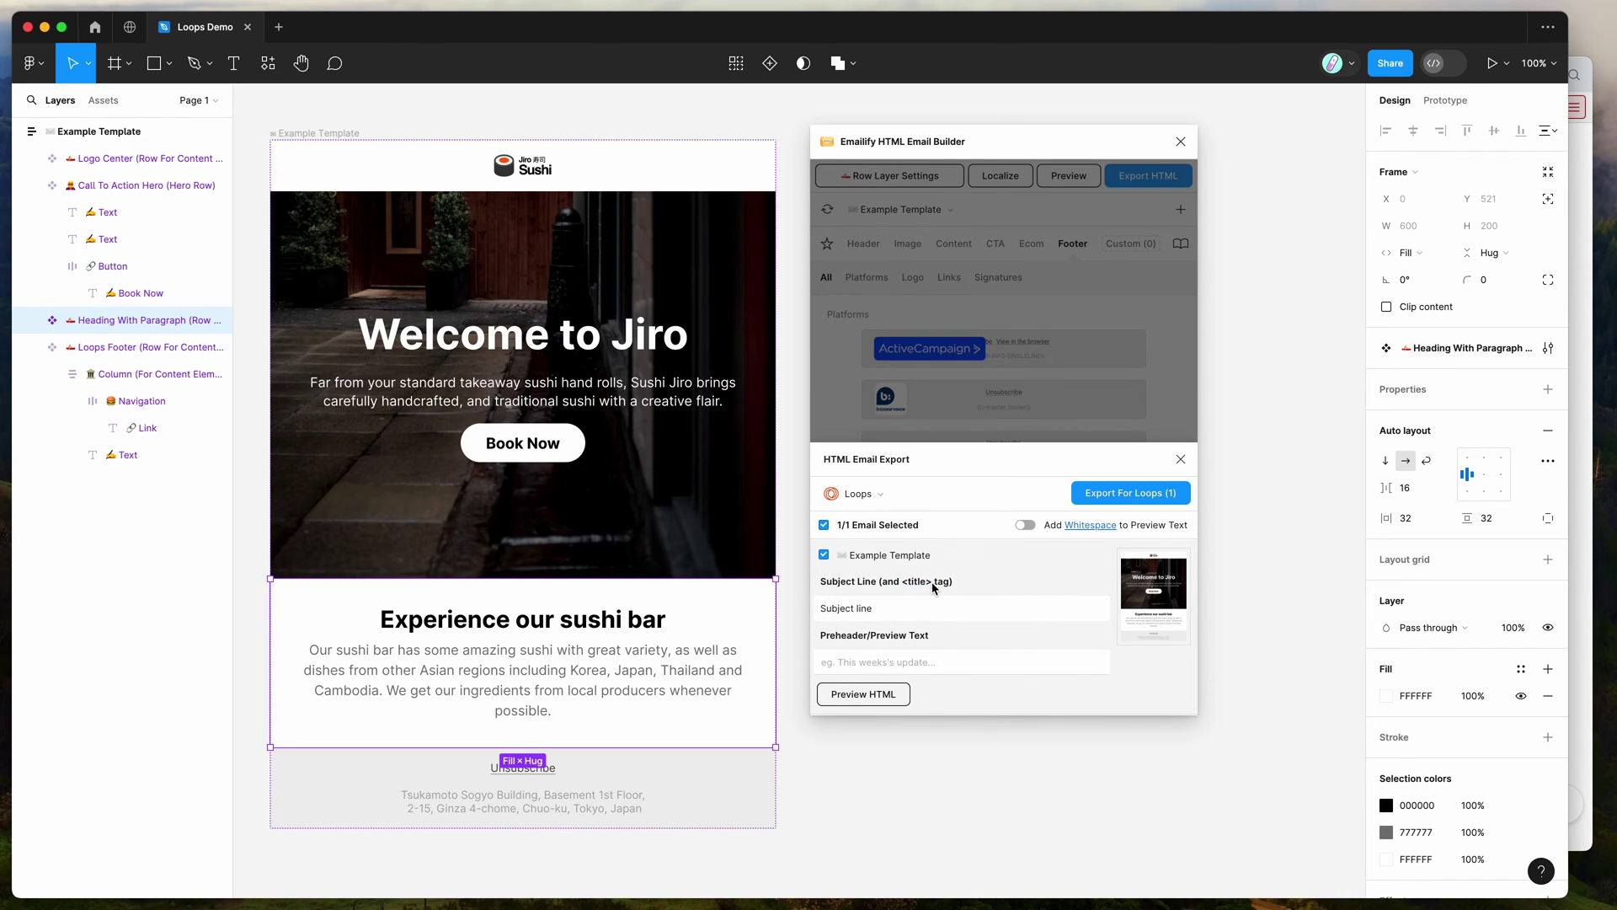
pyautogui.click(902, 587)
pyautogui.click(916, 603)
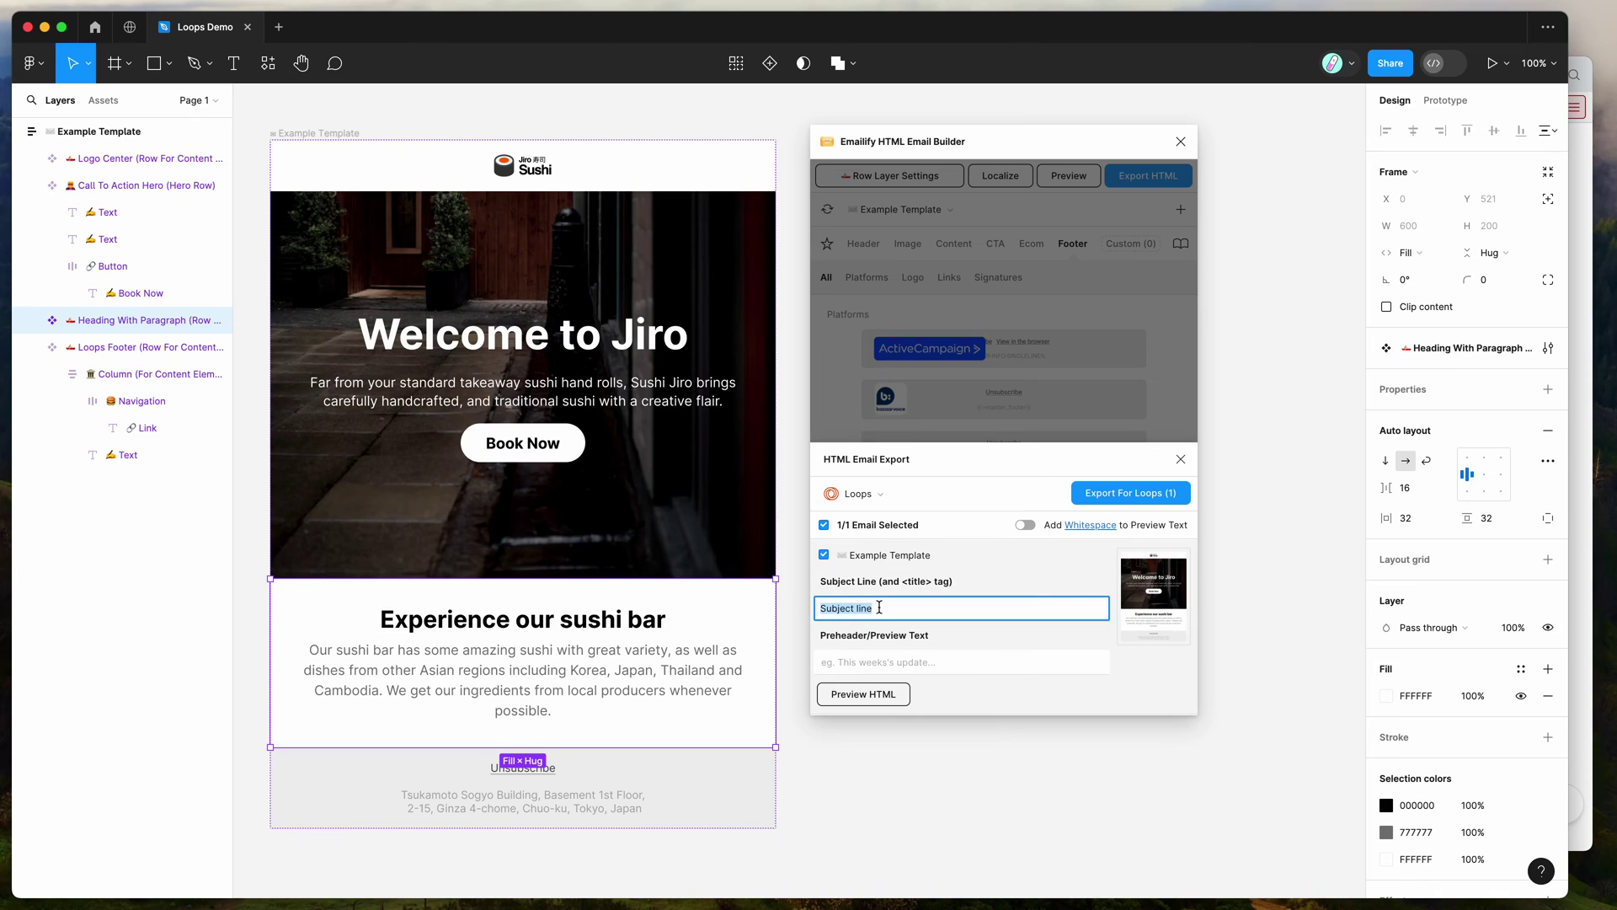
pyautogui.click(889, 665)
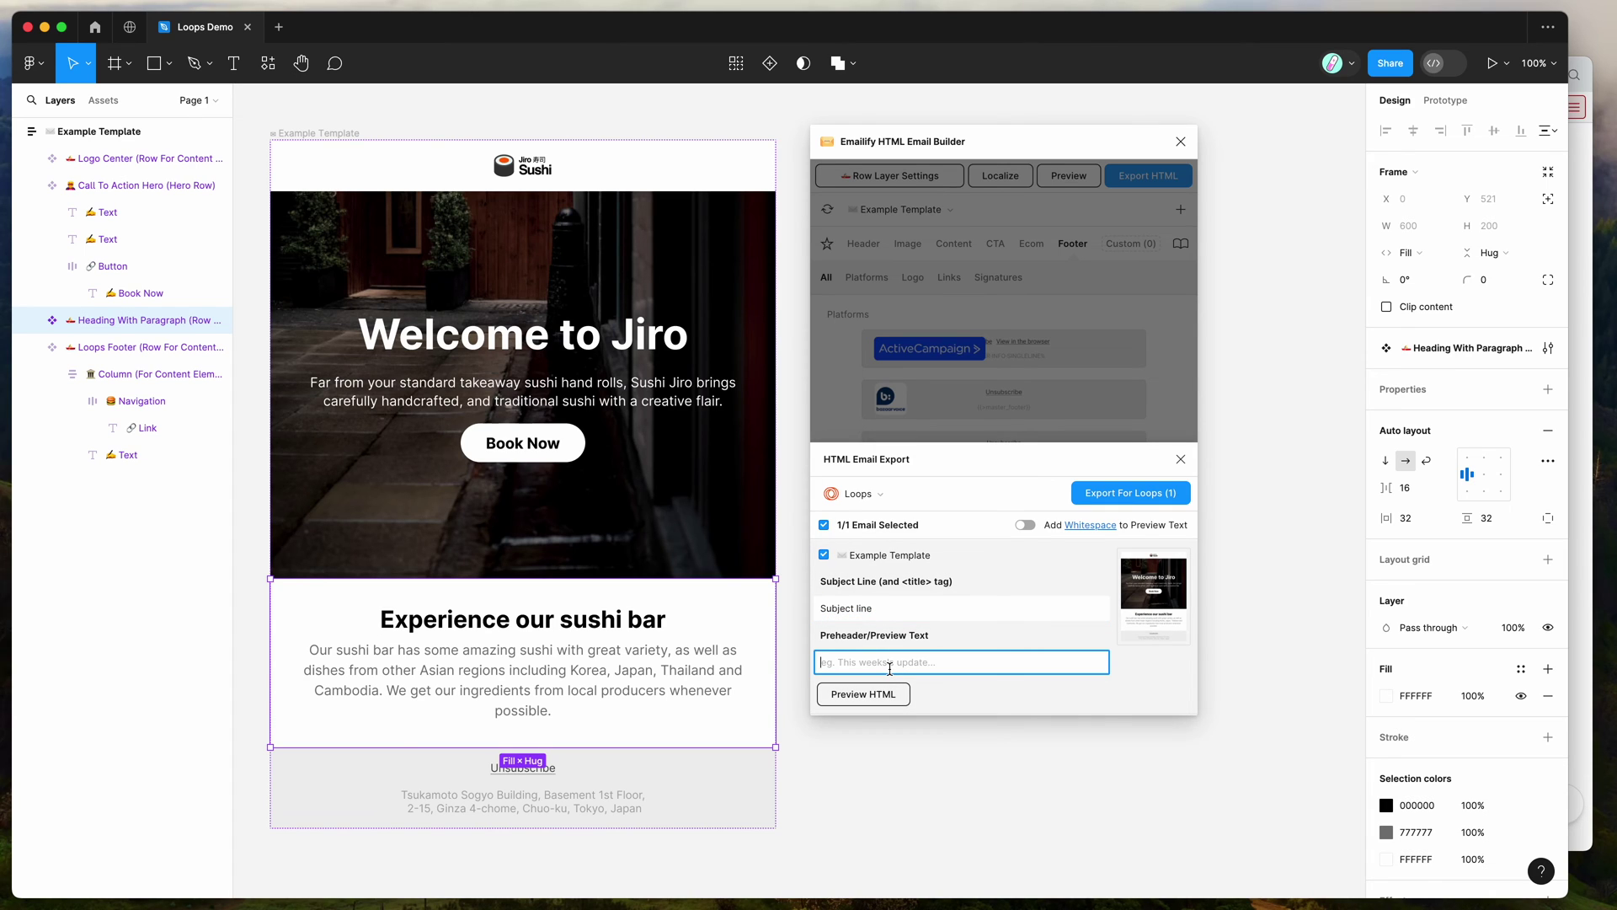
pyautogui.write('Preheader text')
# Export the email for Loops and save the .zip download to the Desktop.
pyautogui.click(1127, 495)
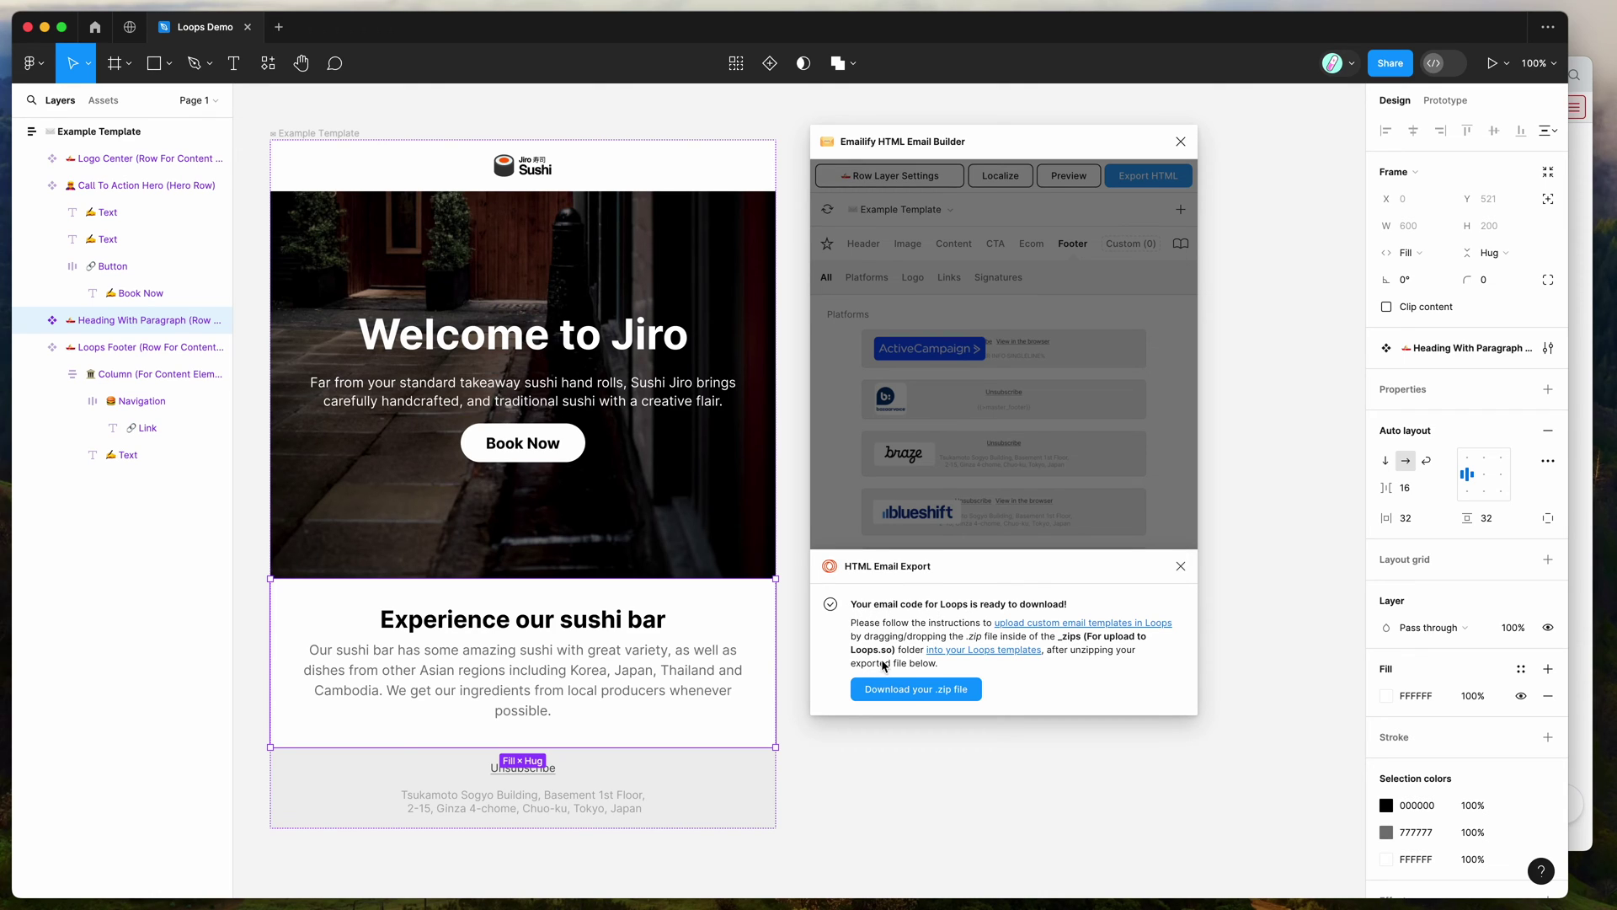
pyautogui.click(911, 694)
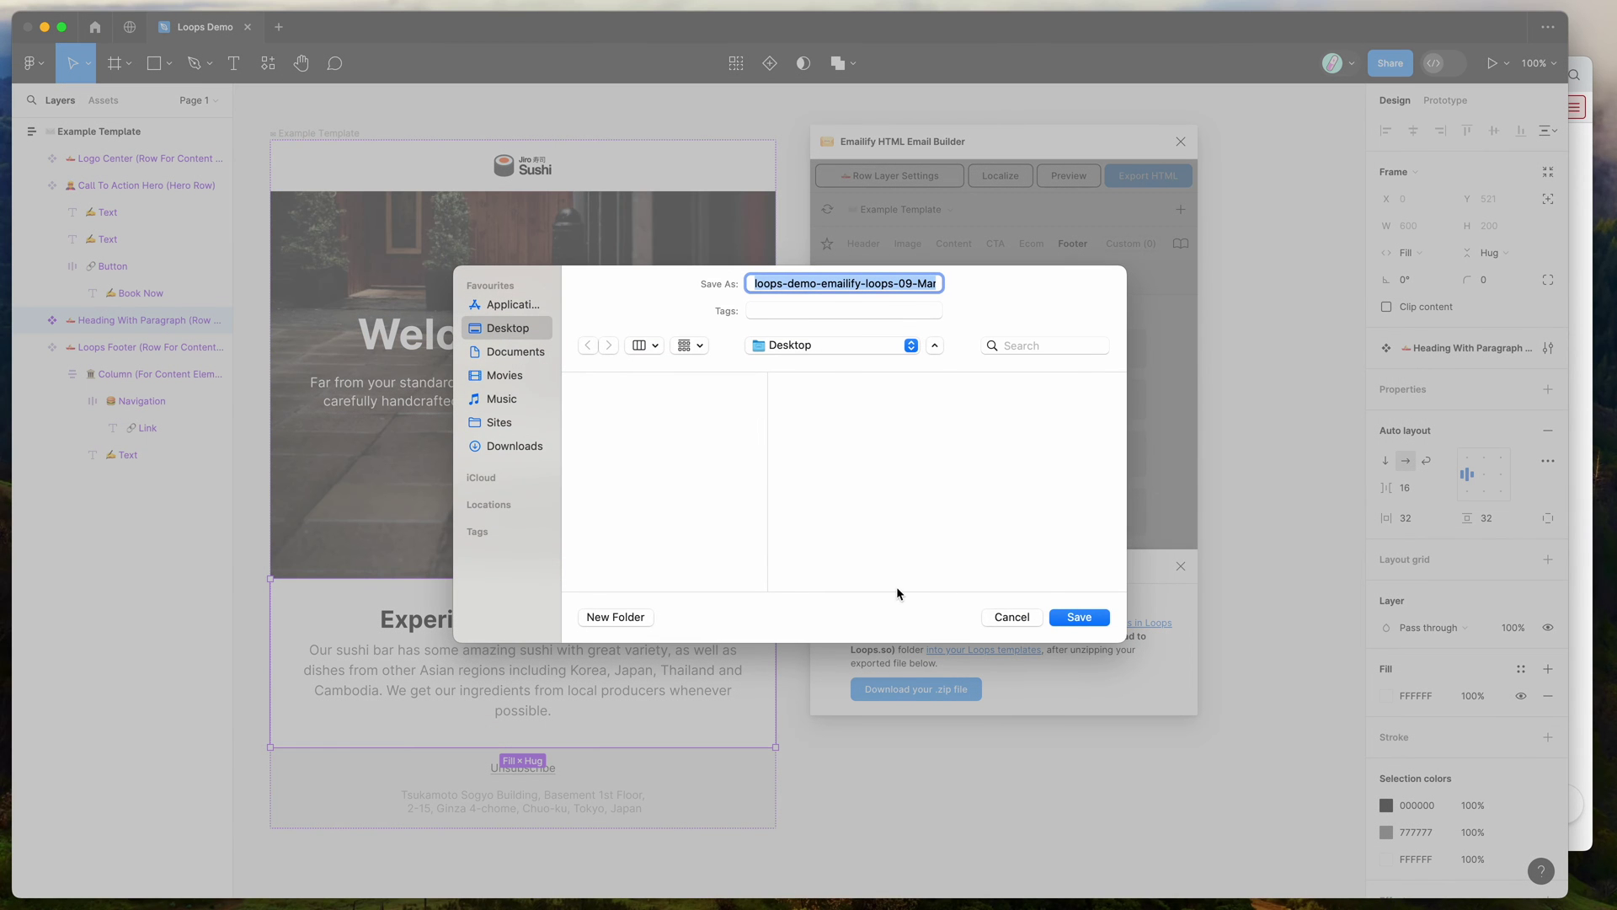
pyautogui.click(1086, 622)
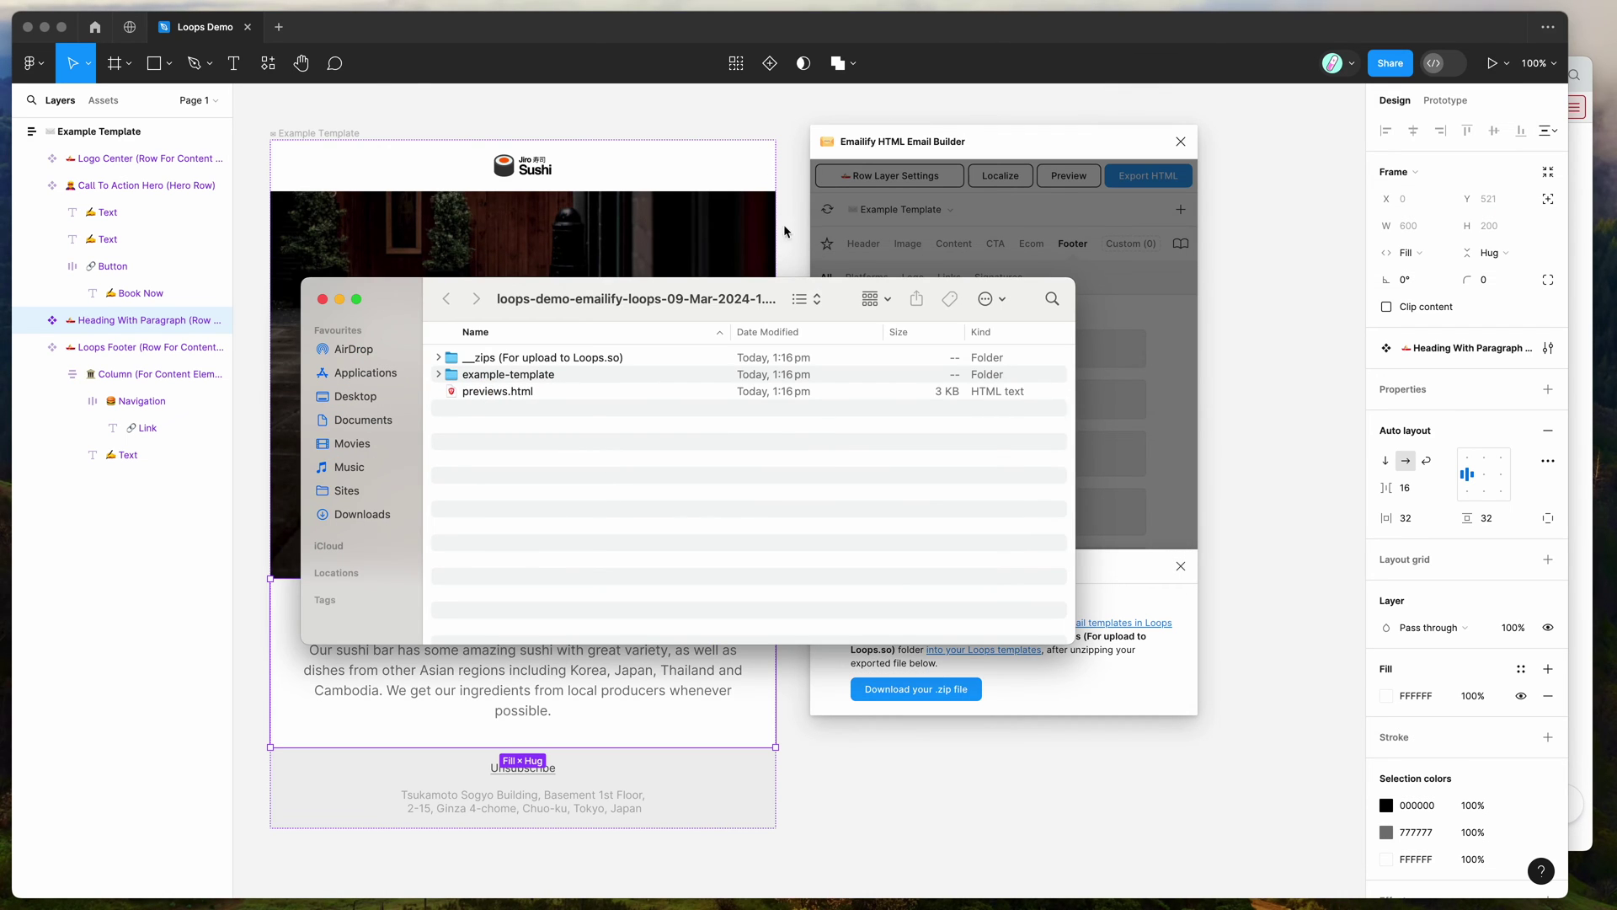
# Reveal example-template.zip in the __zips (For upload to Loops.so) folder, then switch to Loops.
pyautogui.moveTo(703, 298); pyautogui.dragTo(677, 160)
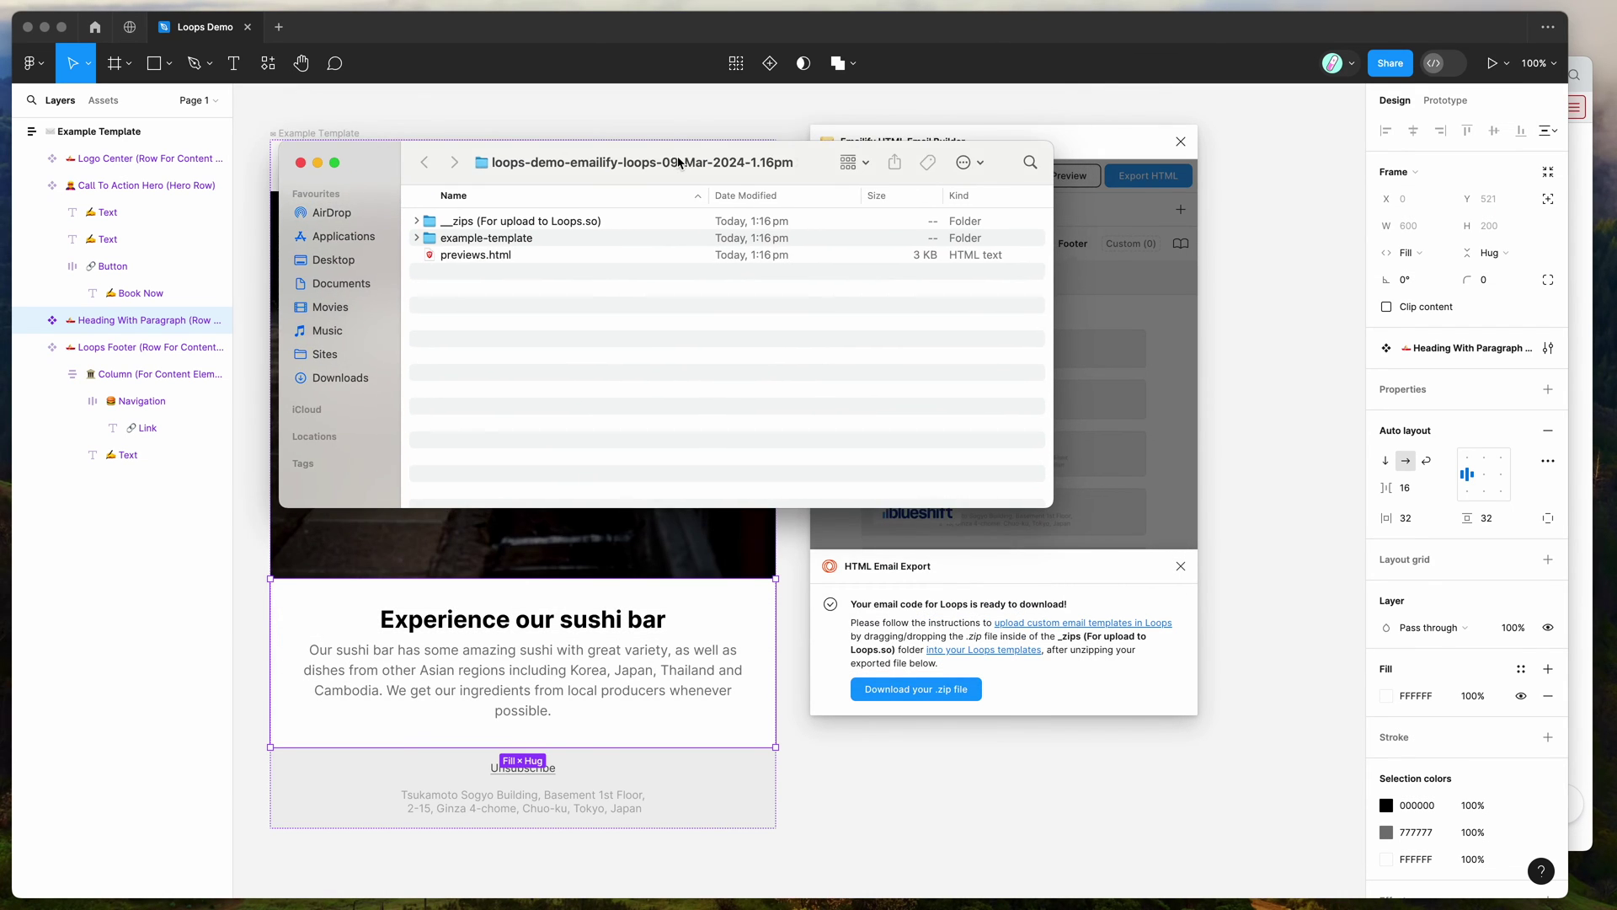
pyautogui.click(460, 221)
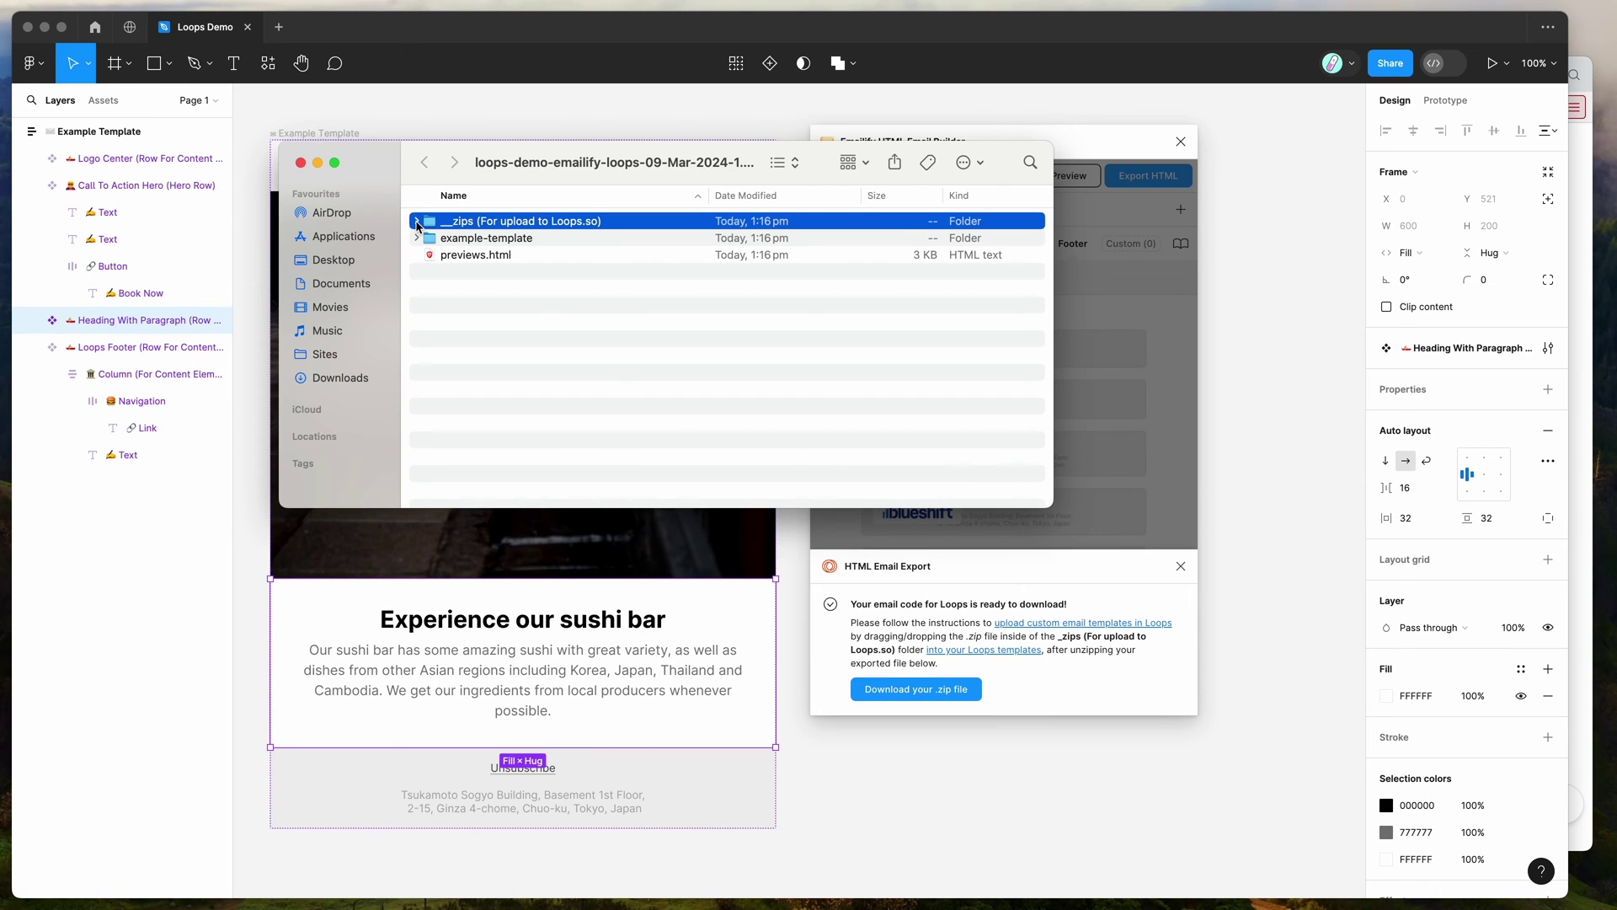
pyautogui.click(416, 221)
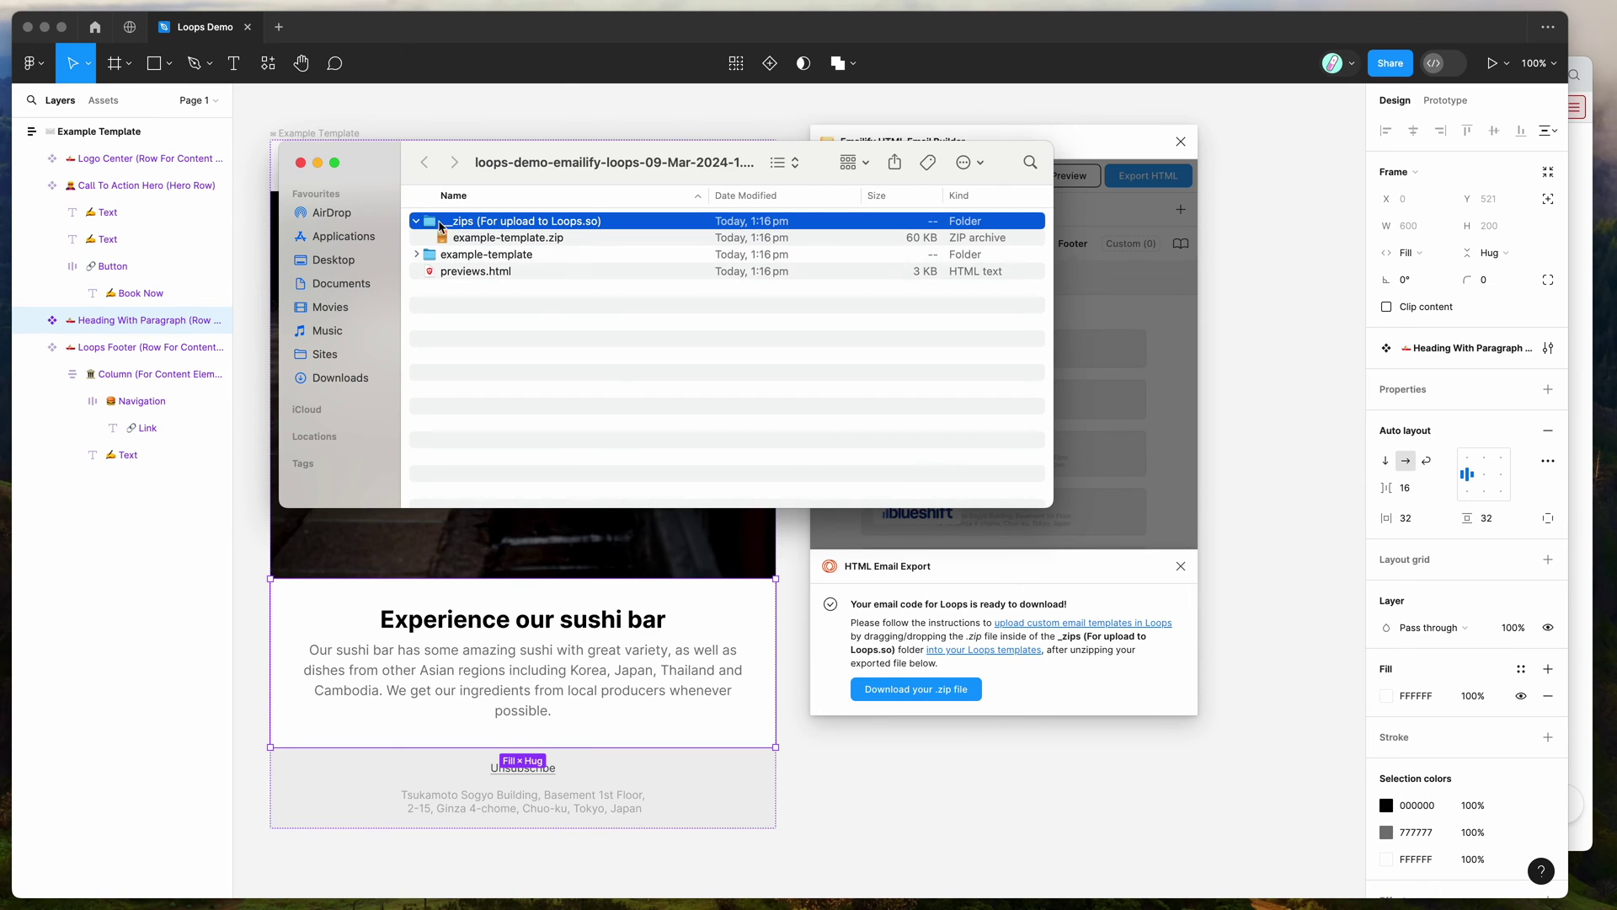
pyautogui.click(546, 244)
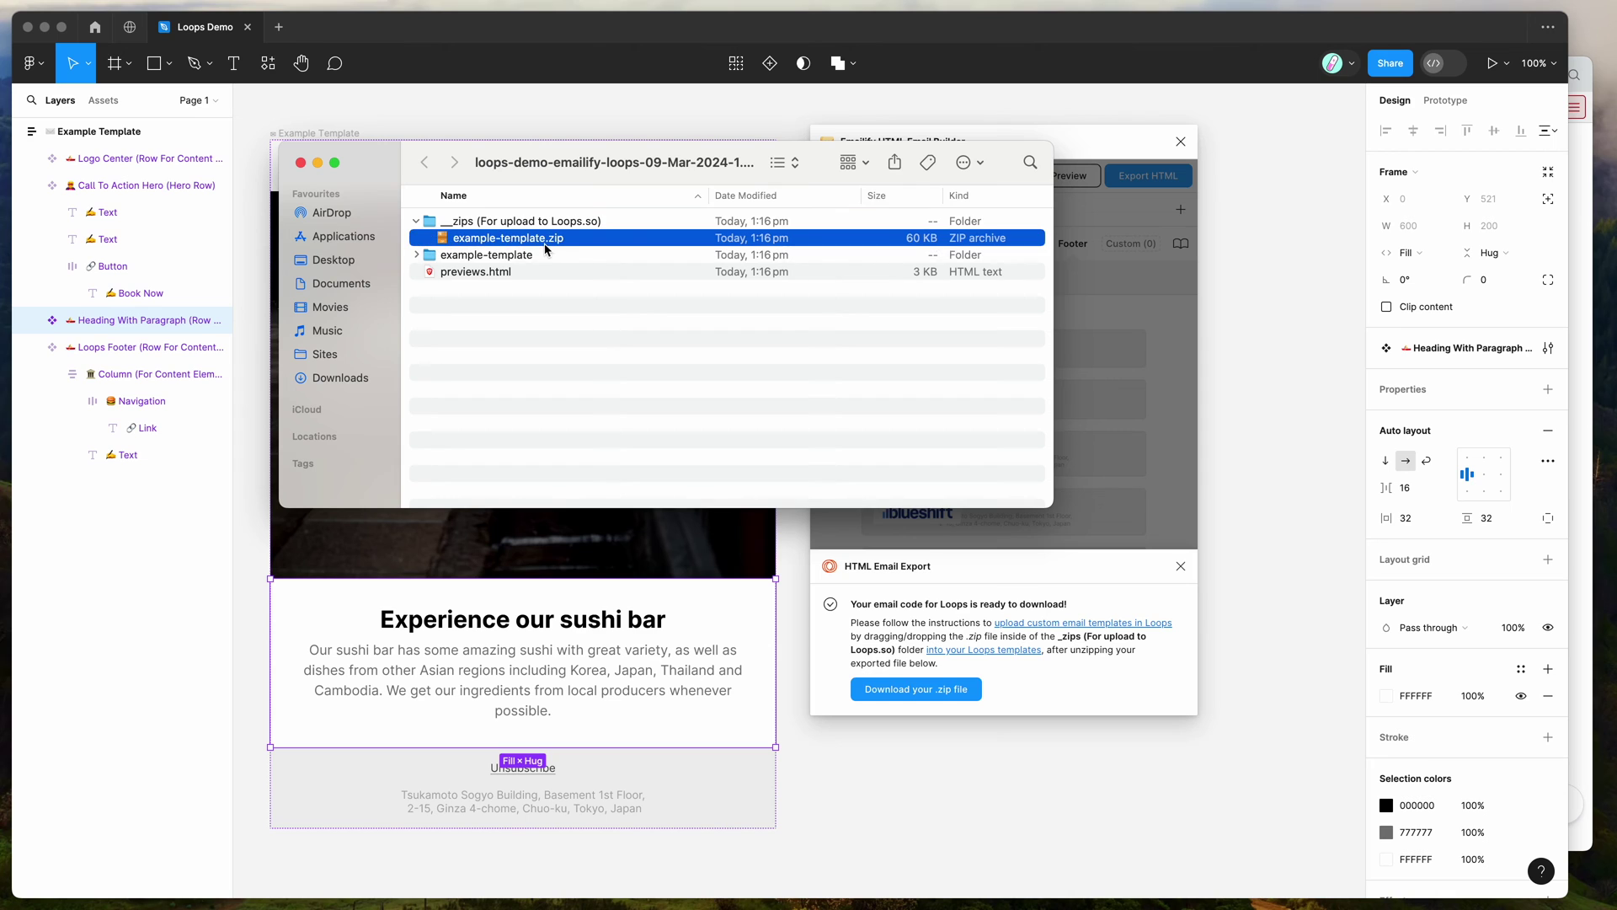
pyautogui.click(1580, 648)
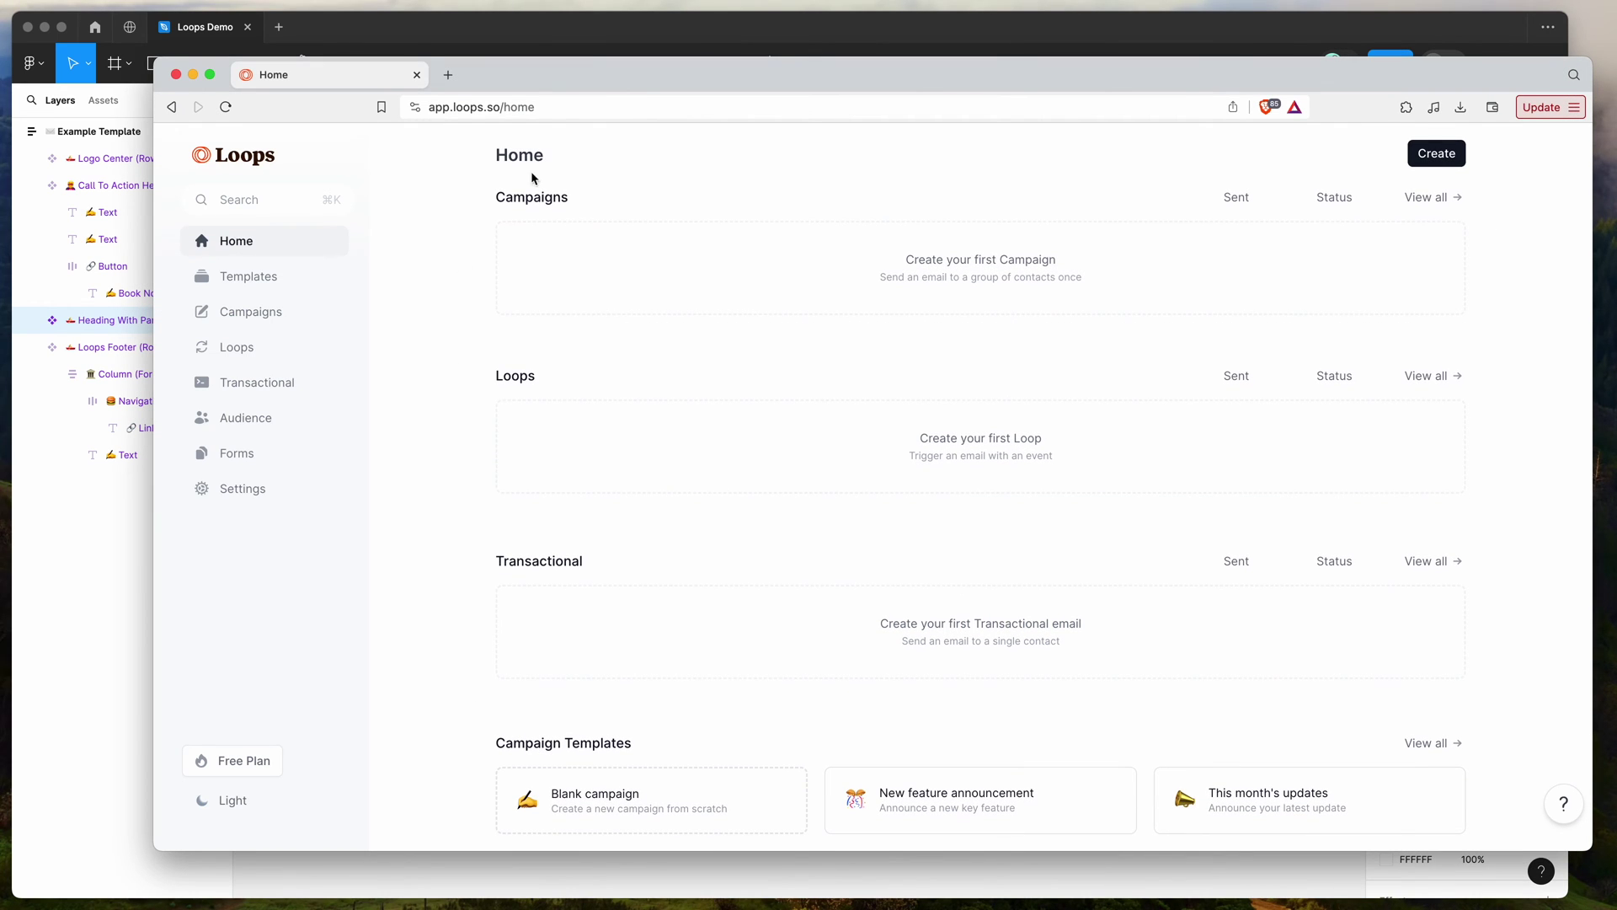
# Create a Blank campaign from the Campaigns section of the Loops Templates page.
pyautogui.click(556, 87)
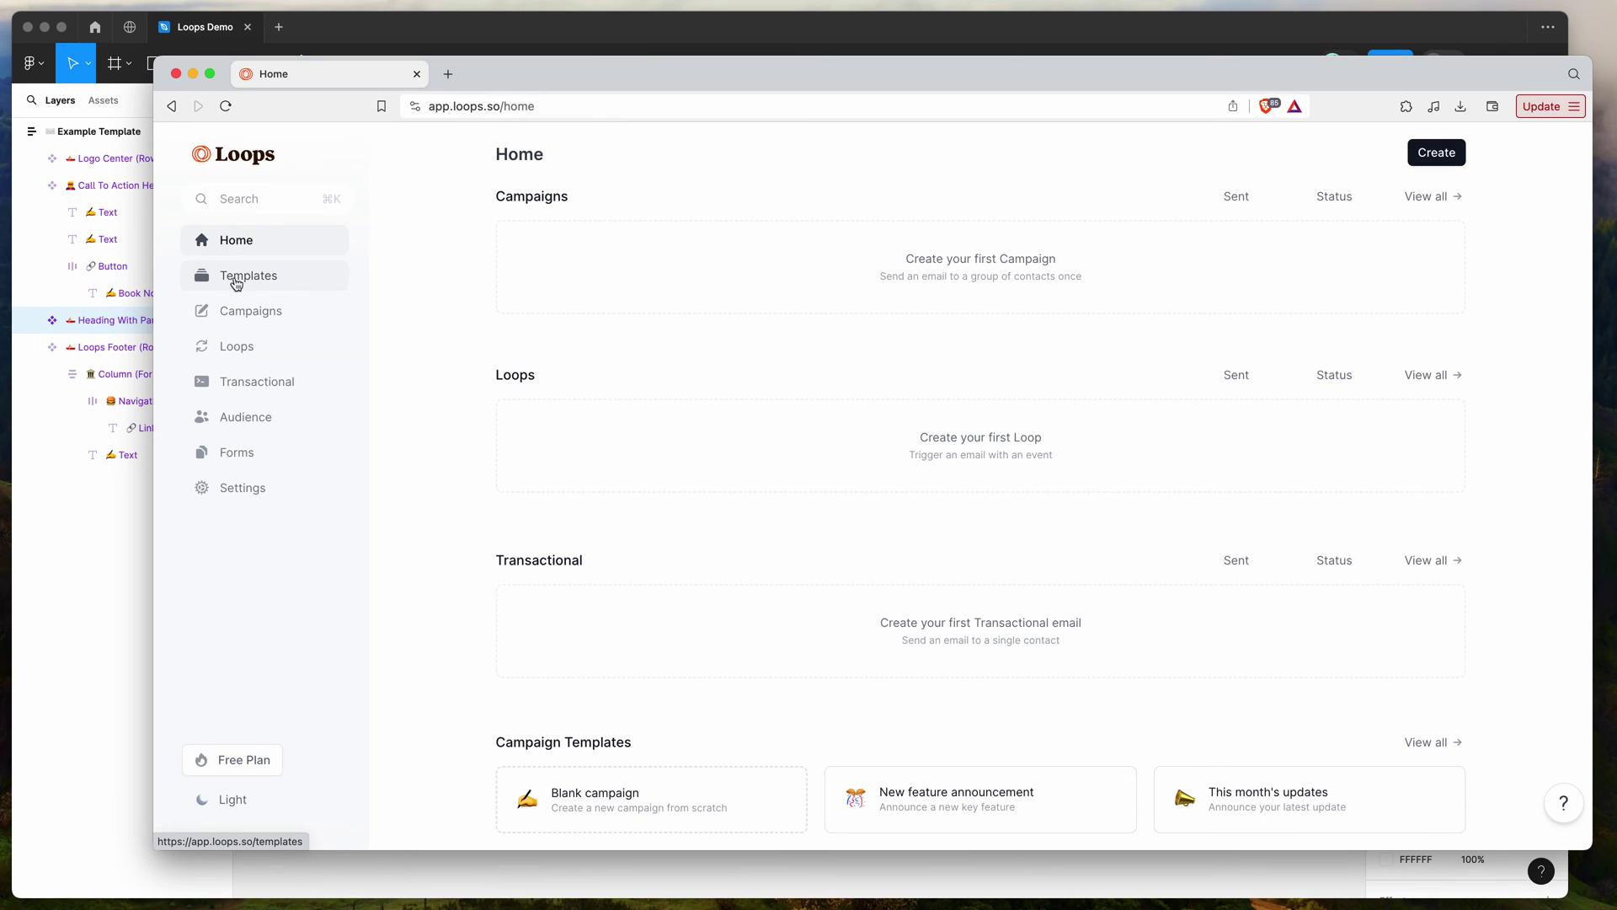
pyautogui.click(237, 281)
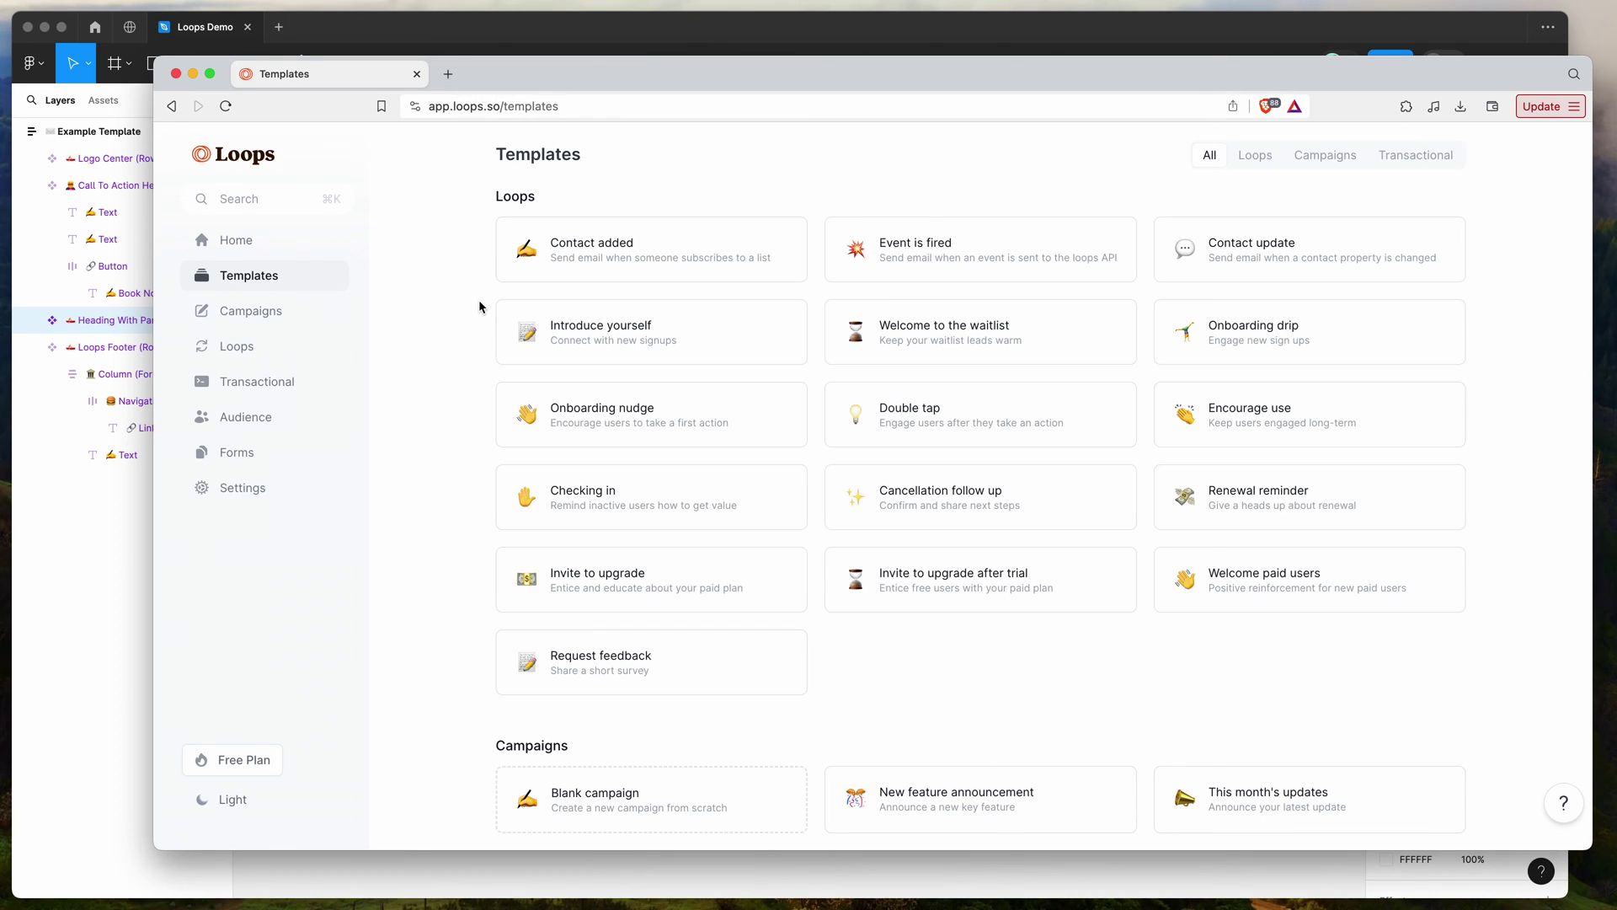
pyautogui.scroll(-5, 479, 300)
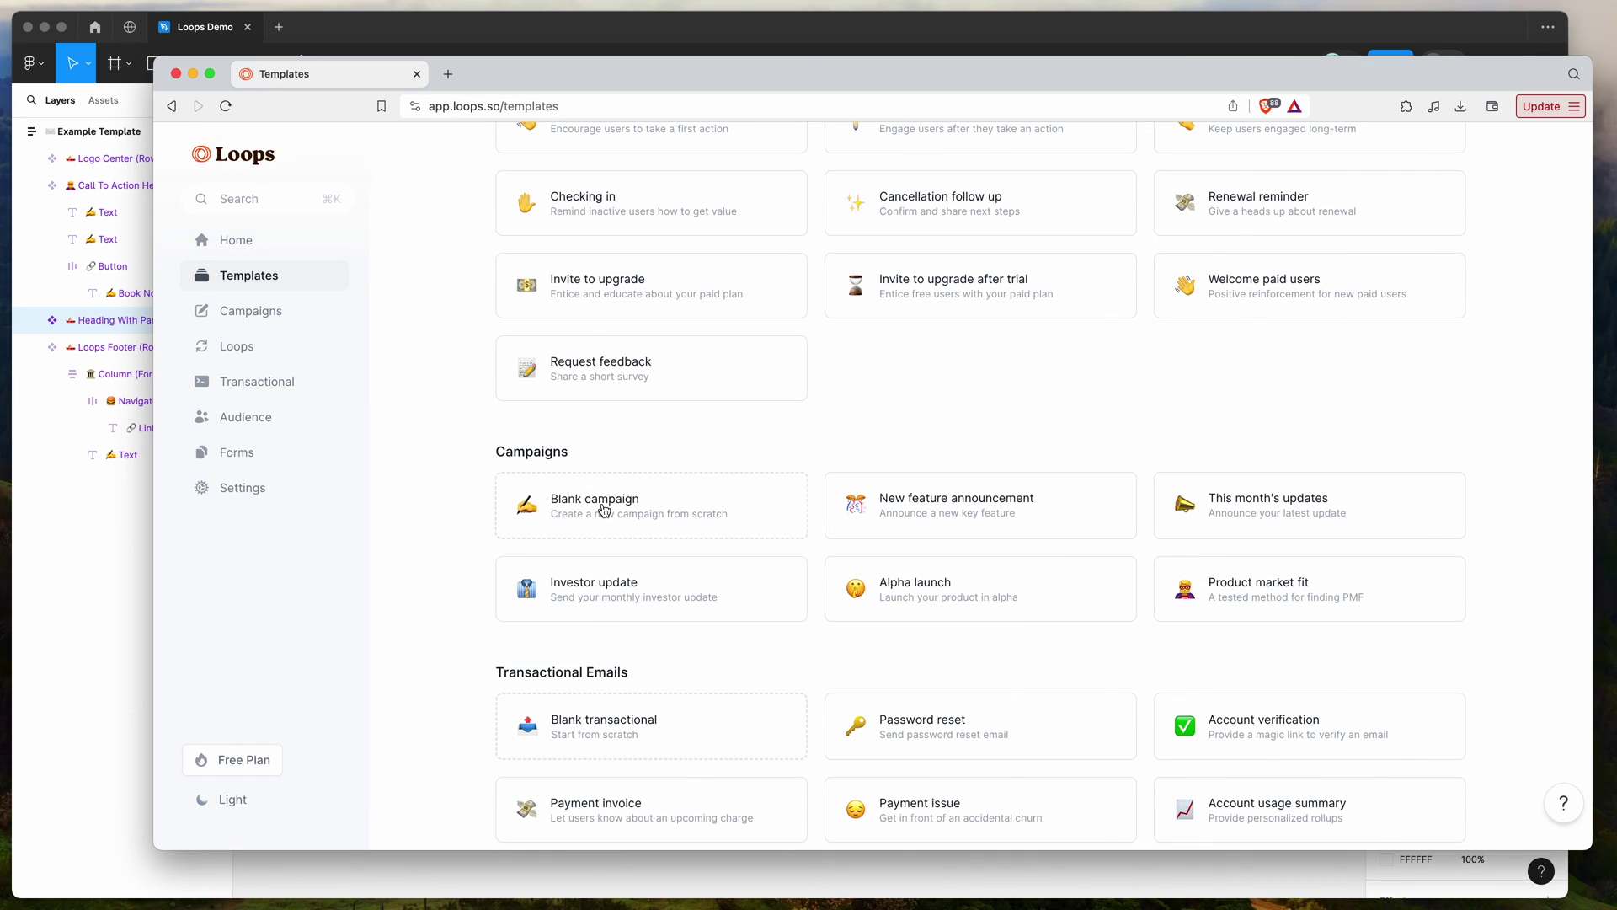
pyautogui.click(660, 522)
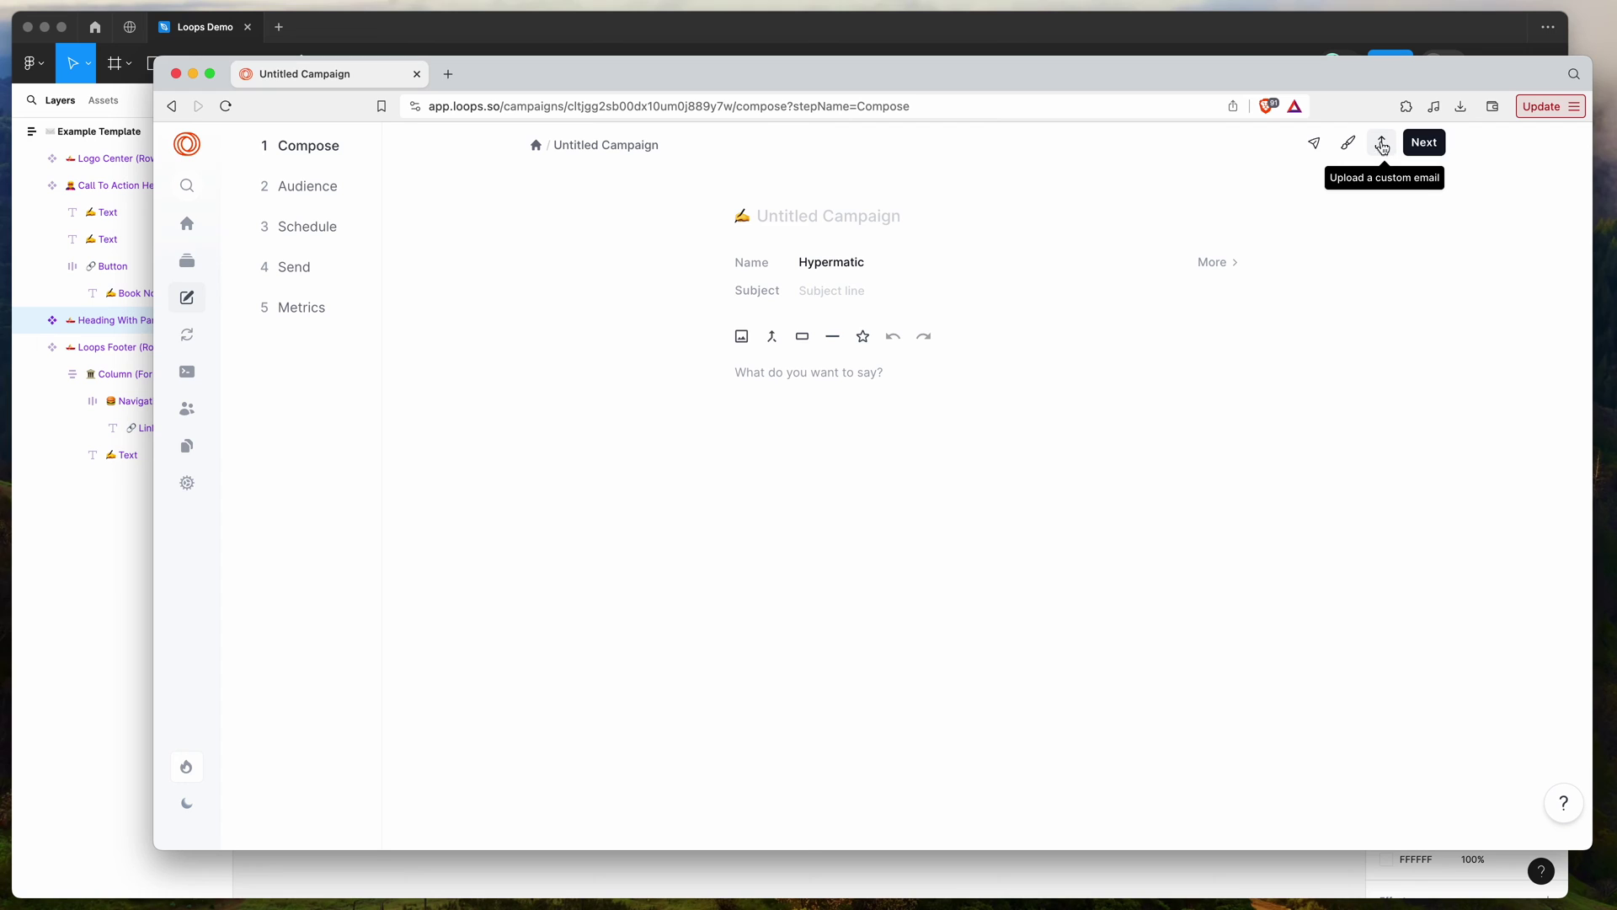
# Open the custom email upload area and read its MJML and zip-image notes.
pyautogui.click(1382, 145)
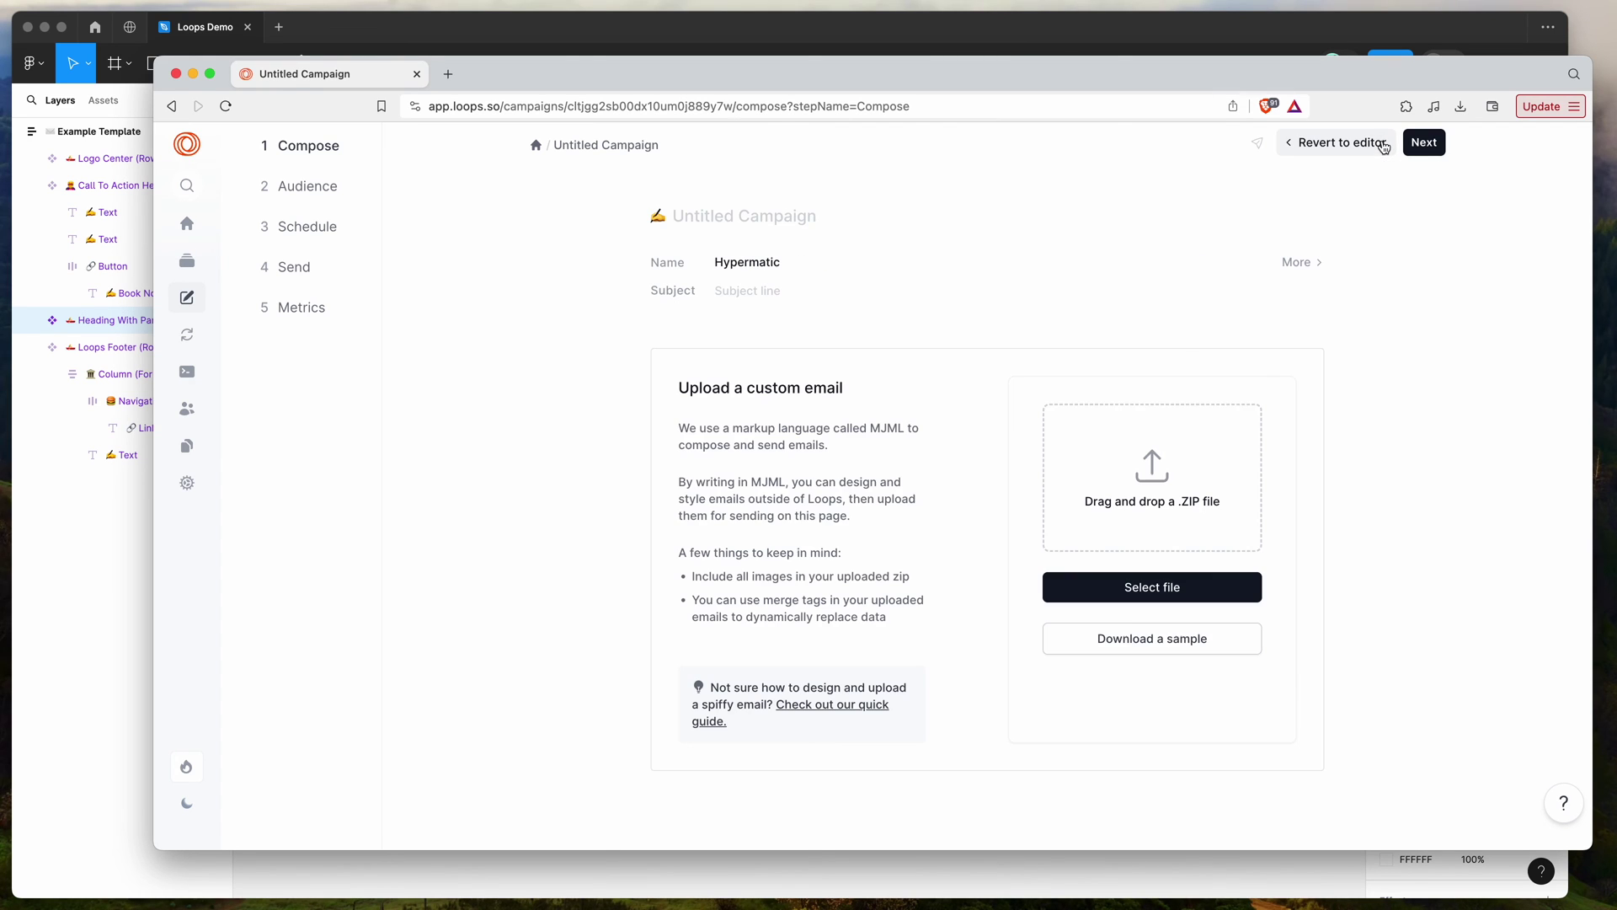
pyautogui.scroll(-1, 1065, 282)
pyautogui.scroll(-1, 1019, 395)
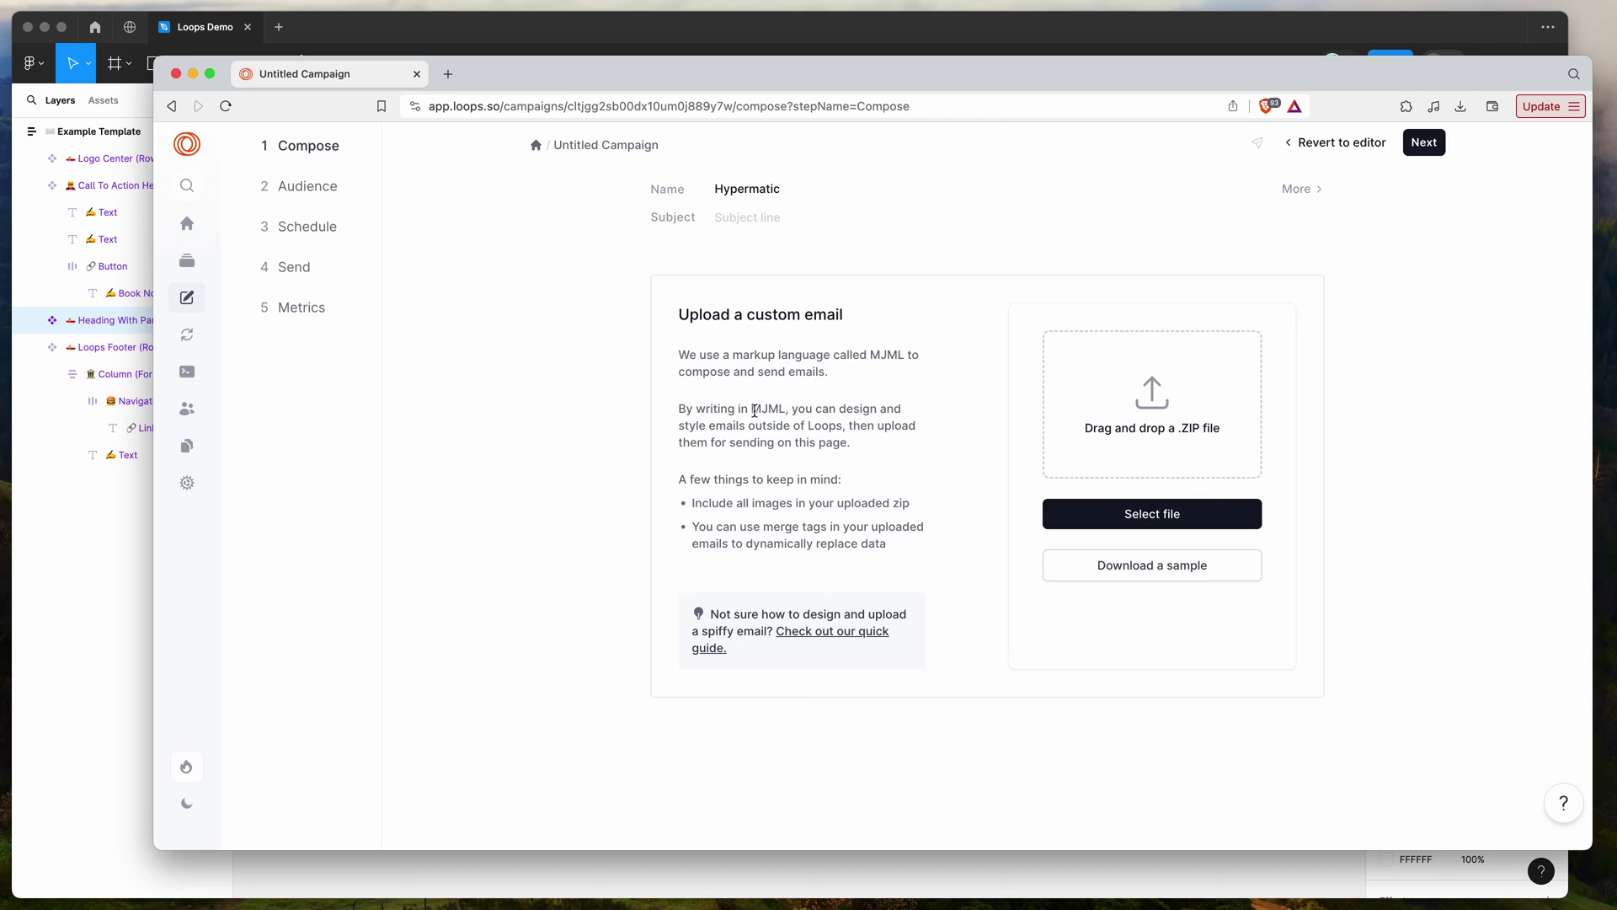
pyautogui.moveTo(751, 410); pyautogui.dragTo(780, 410)
pyautogui.click(775, 464)
pyautogui.moveTo(694, 500); pyautogui.dragTo(909, 501)
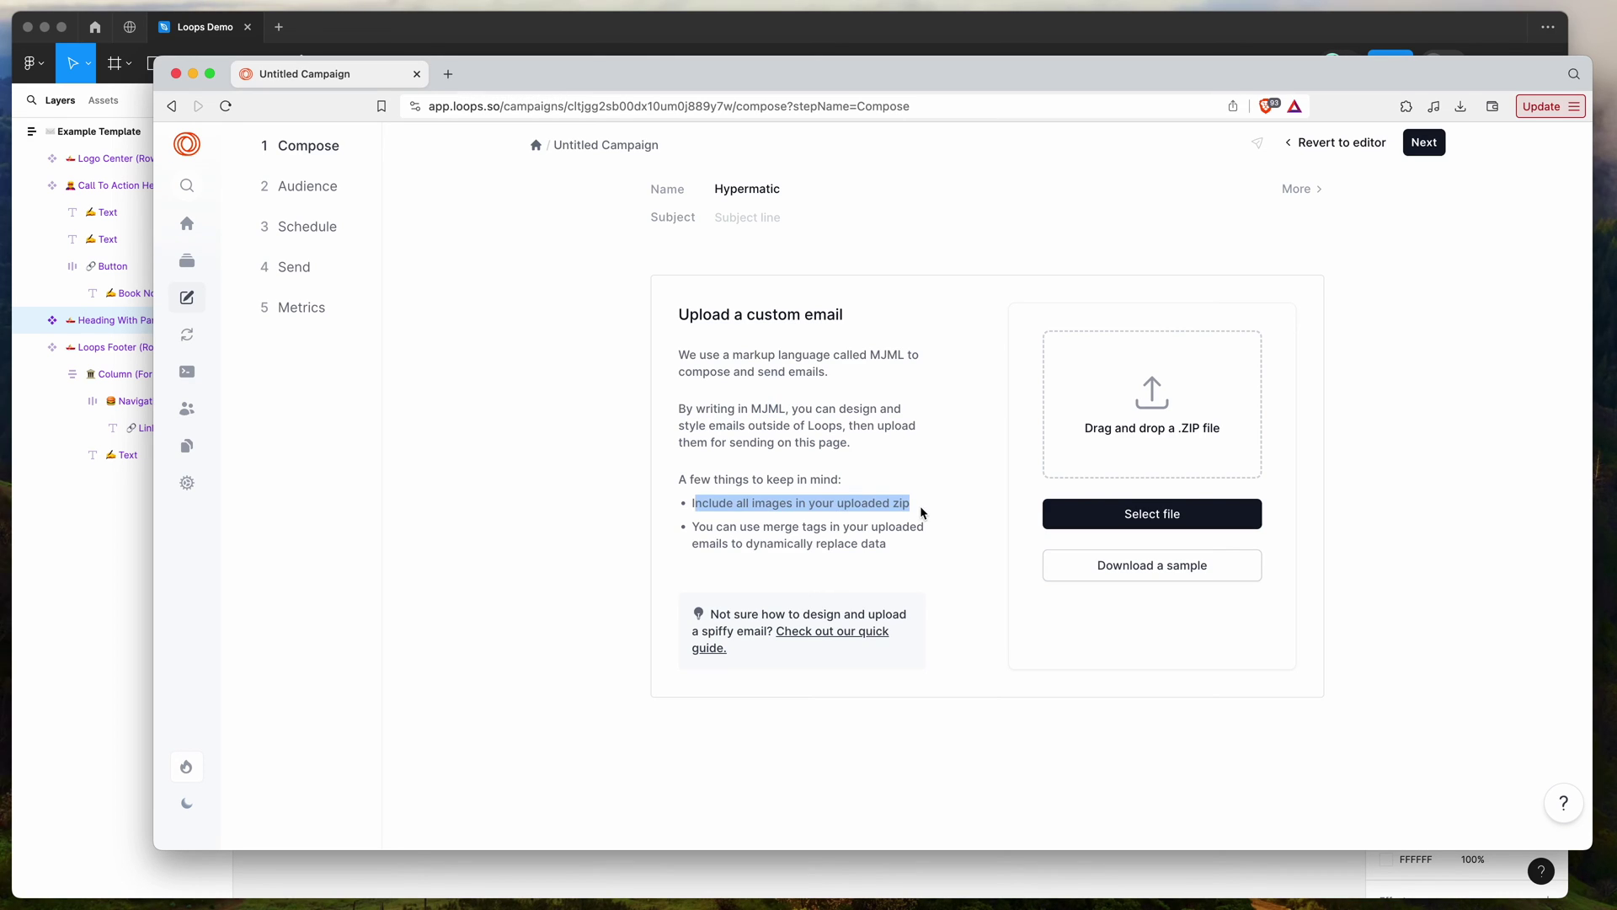
pyautogui.click(920, 505)
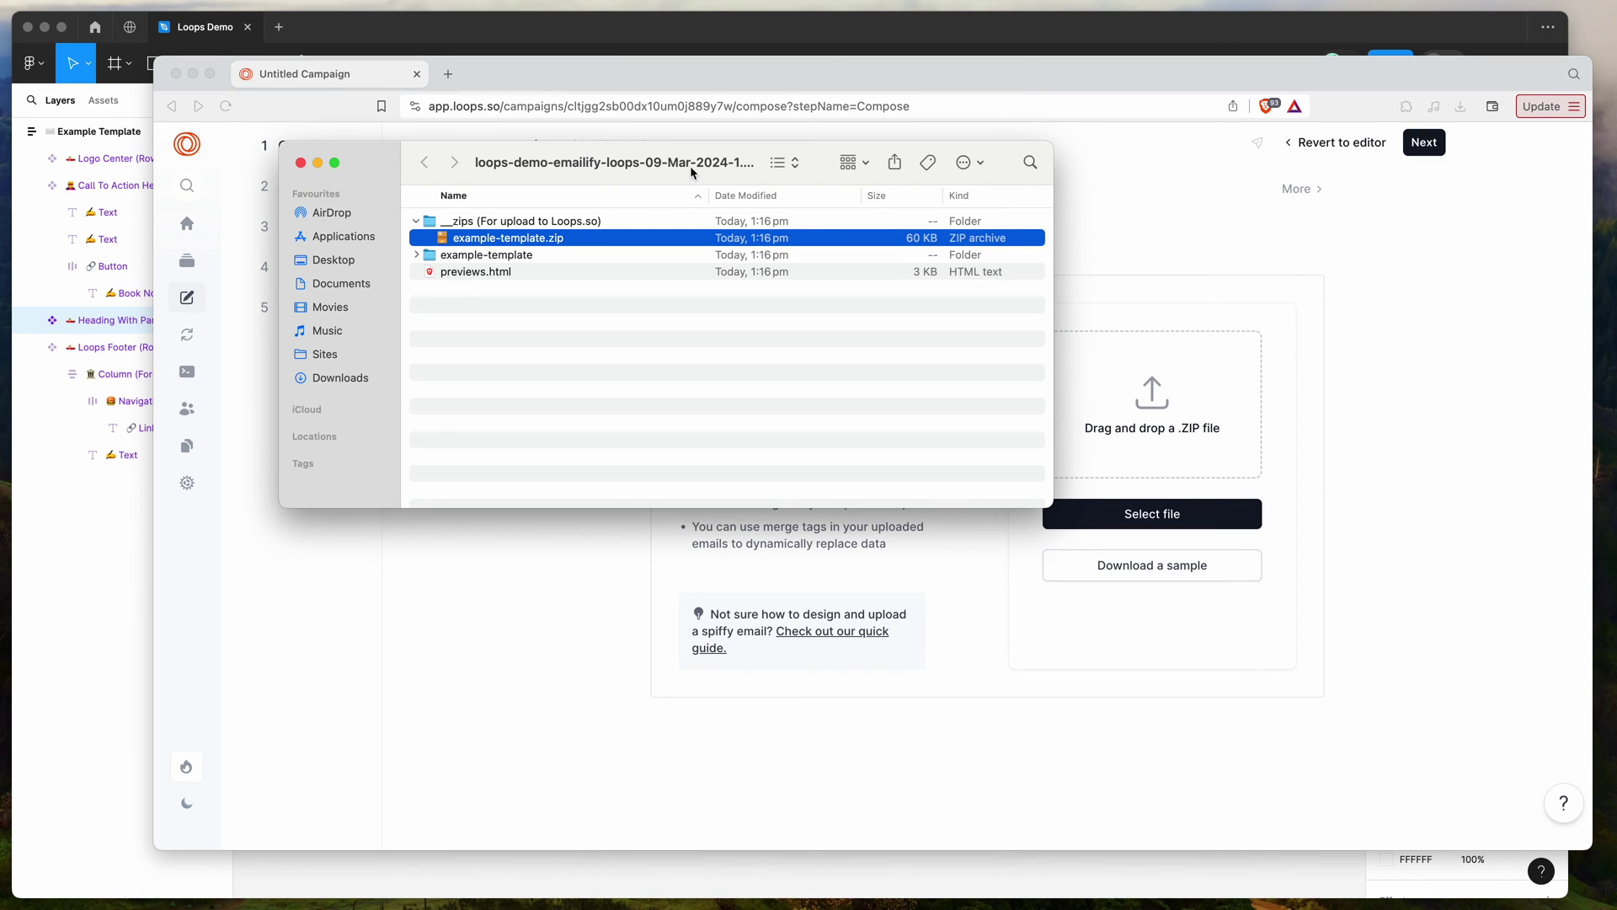
# Drop example-template.zip from the zips (For upload to Loops.so) folder onto the upload area and upload it.
pyautogui.moveTo(690, 165); pyautogui.dragTo(1616, 186)
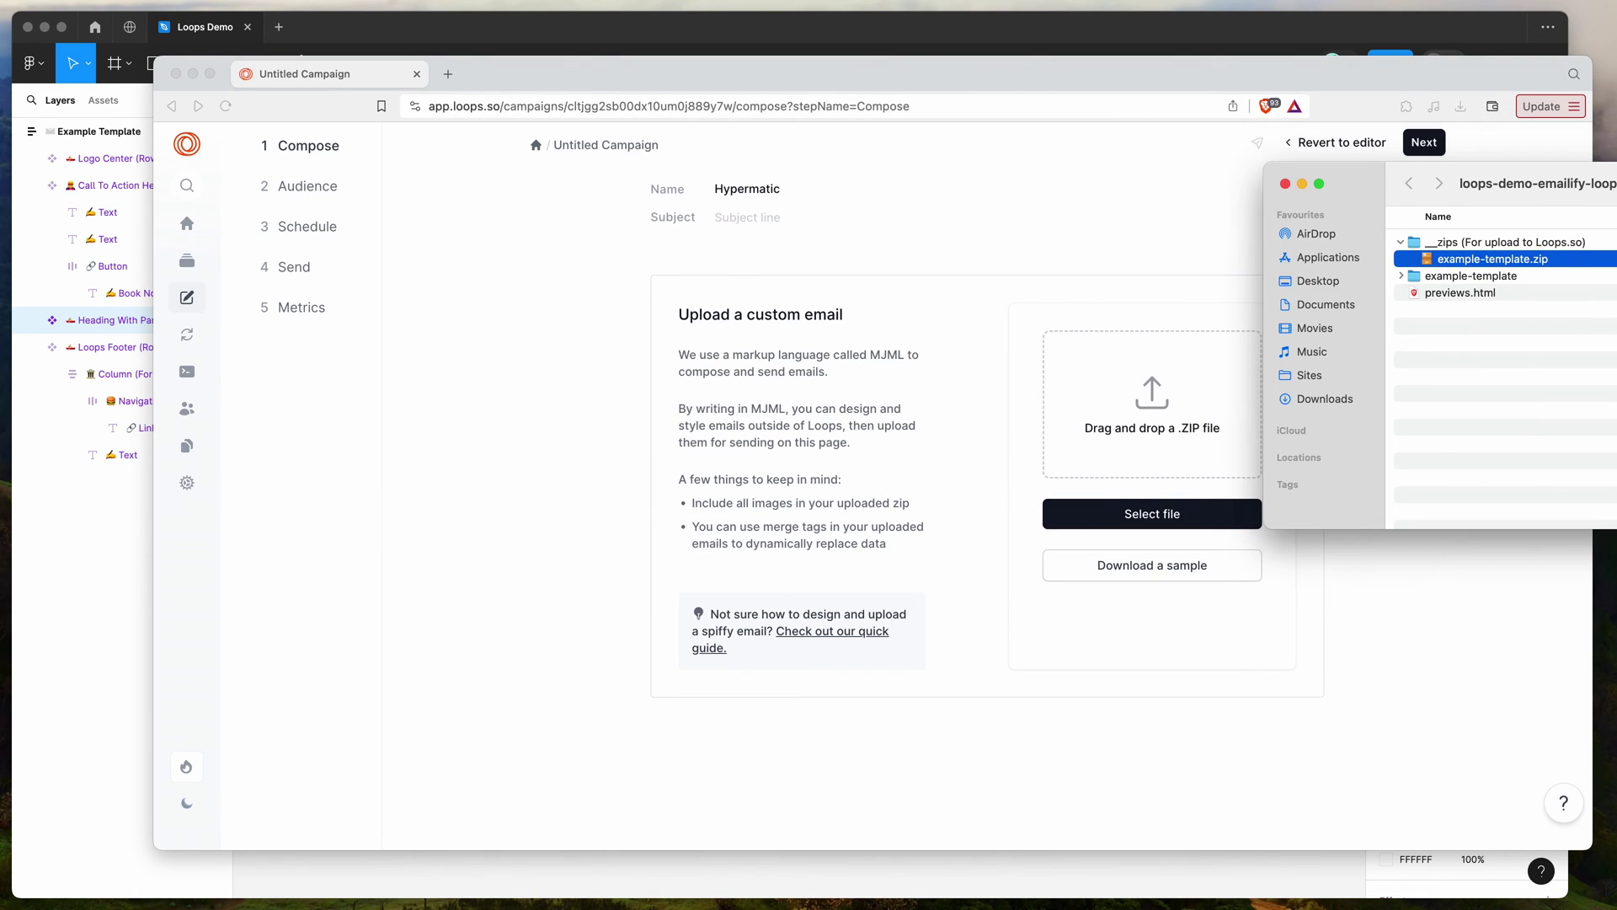
pyautogui.click(1456, 244)
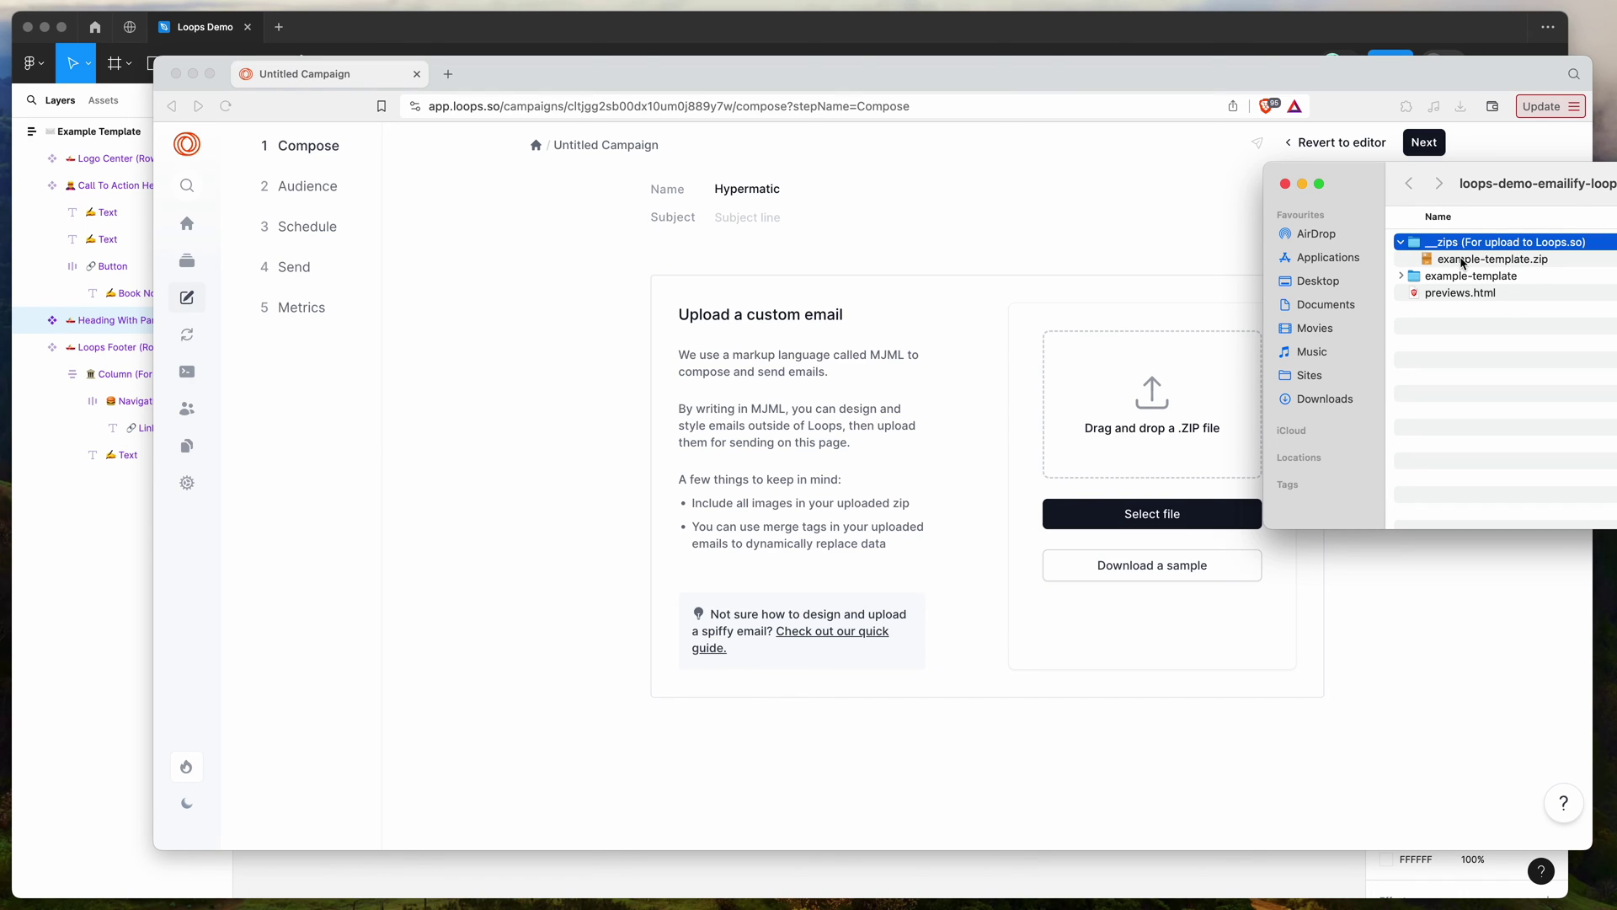
pyautogui.click(1464, 261)
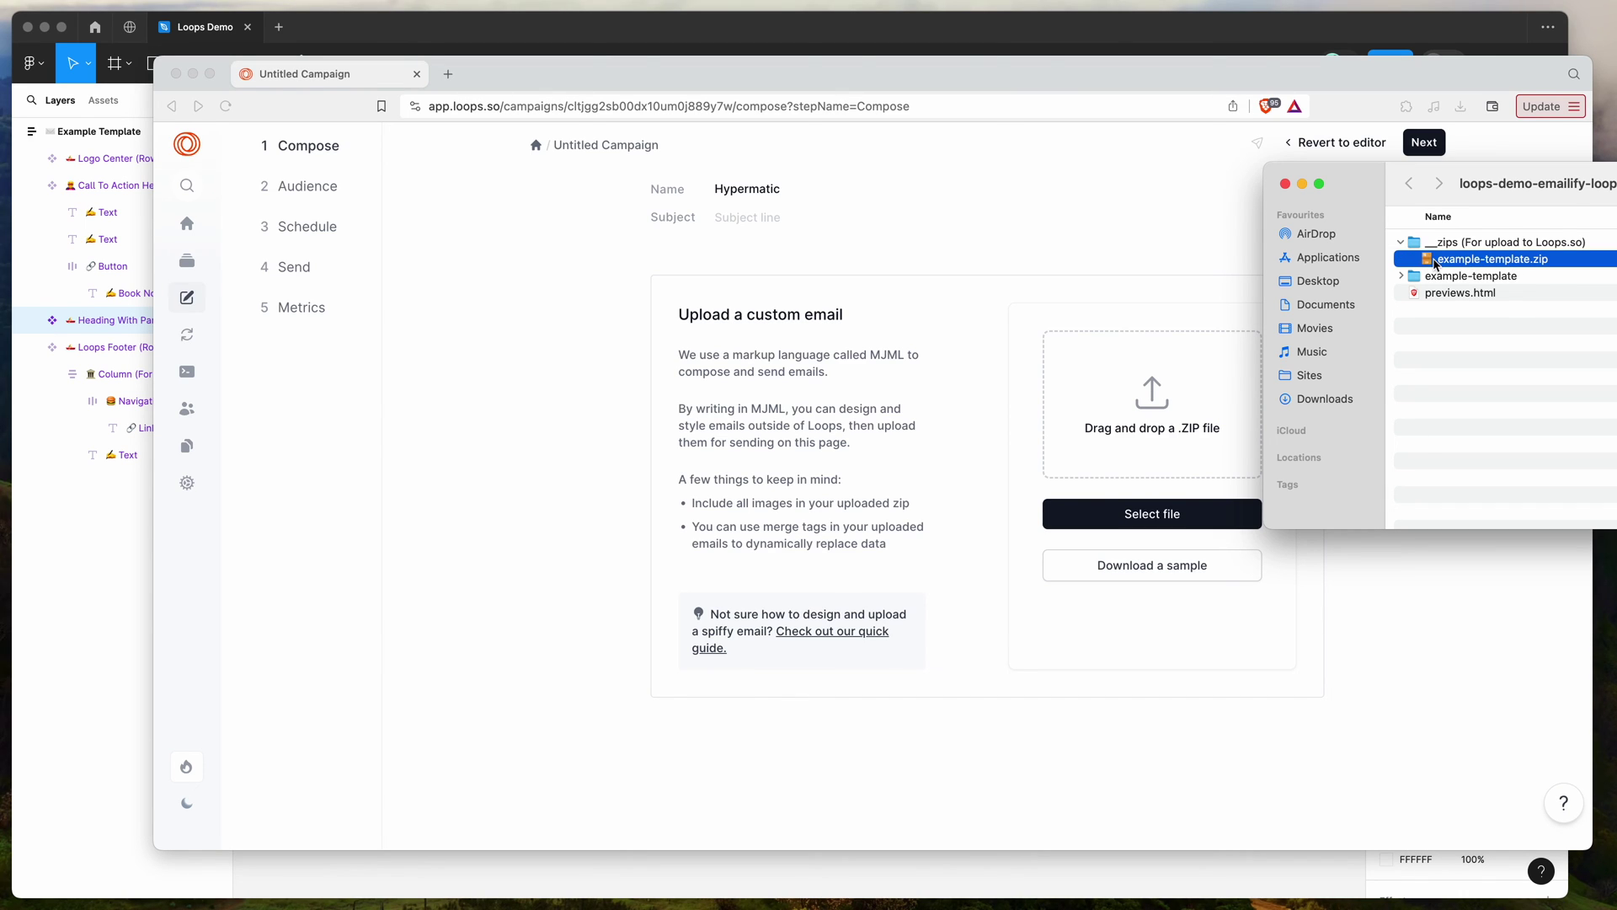
pyautogui.moveTo(1503, 261); pyautogui.dragTo(1143, 401)
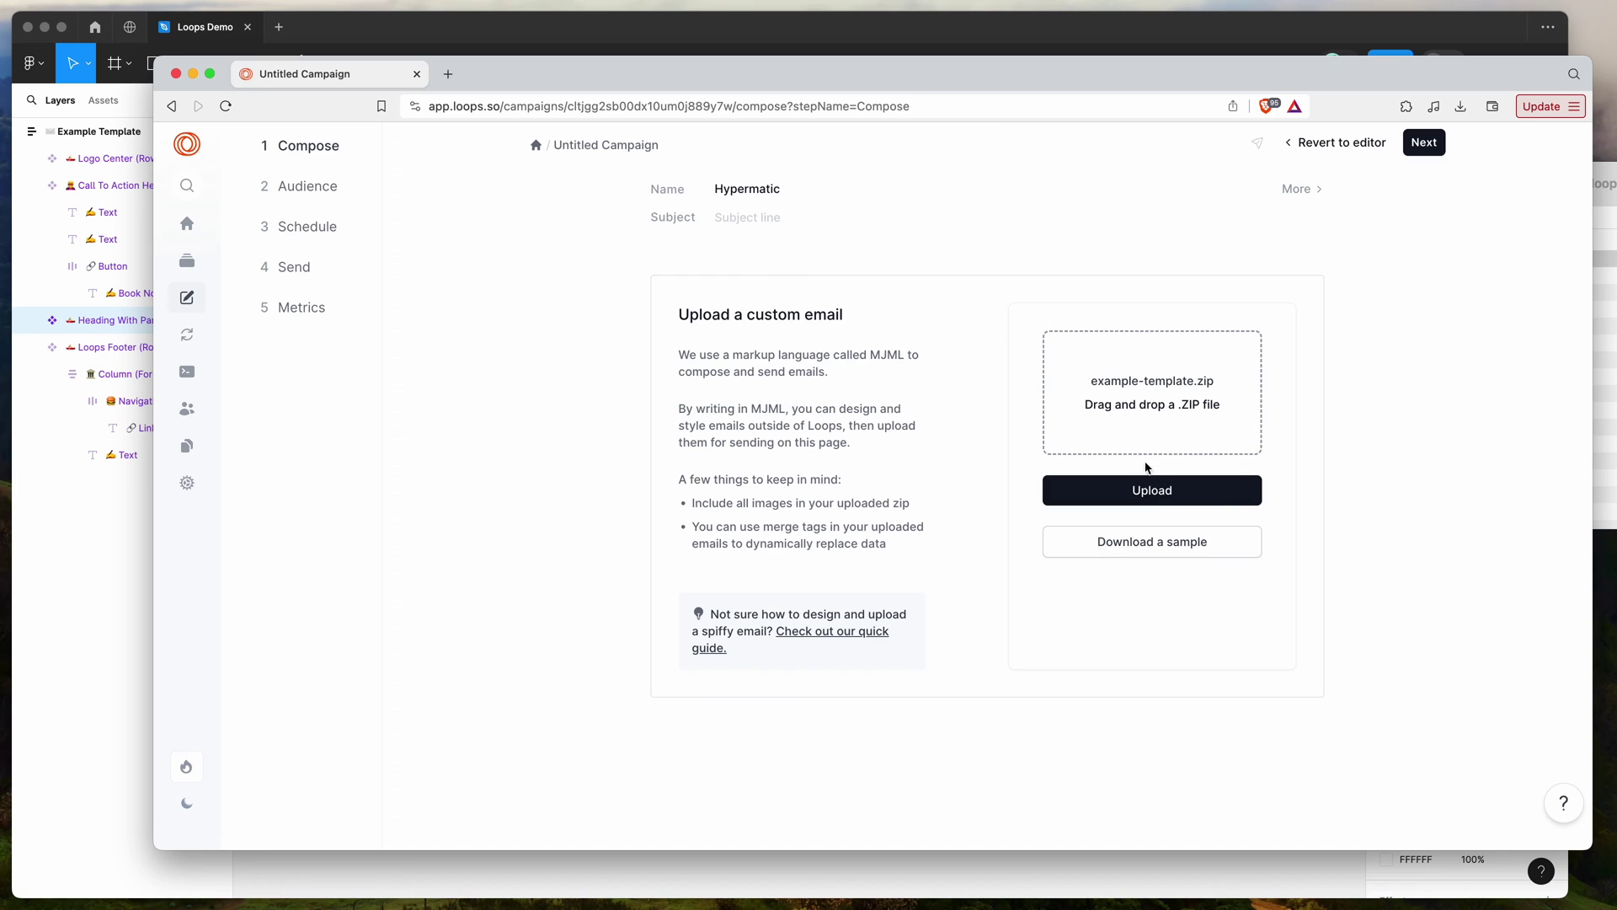
pyautogui.click(1143, 498)
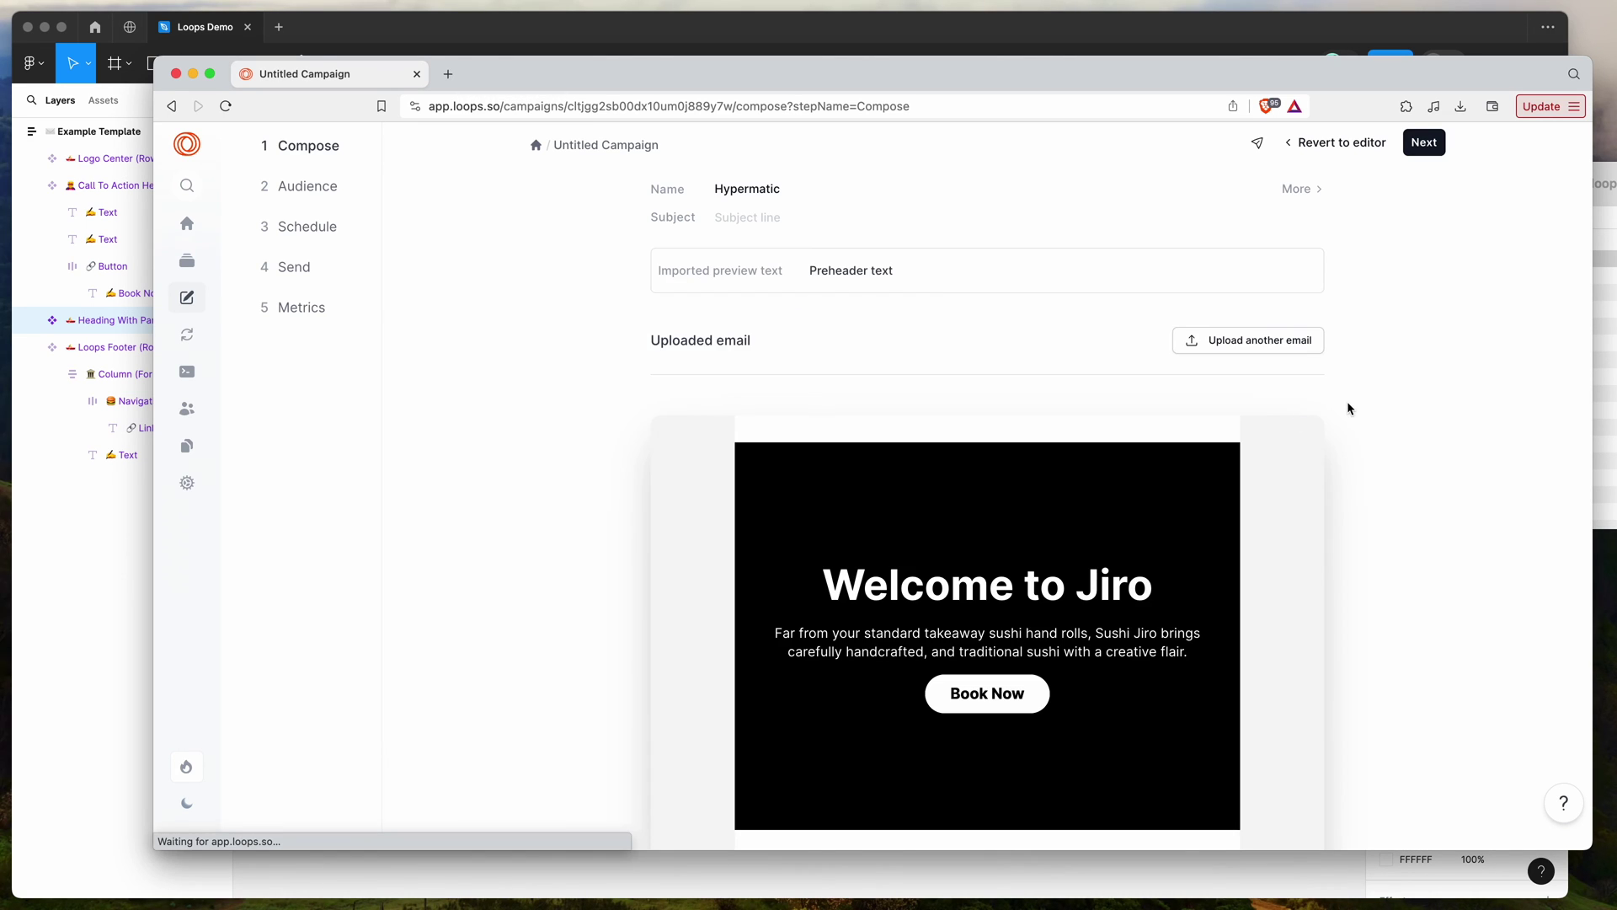
# Scroll the uploaded Jiro Sushi preview from the Welcome to Jiro hero to the Unsubscribe footer.
pyautogui.scroll(-1, 1346, 401)
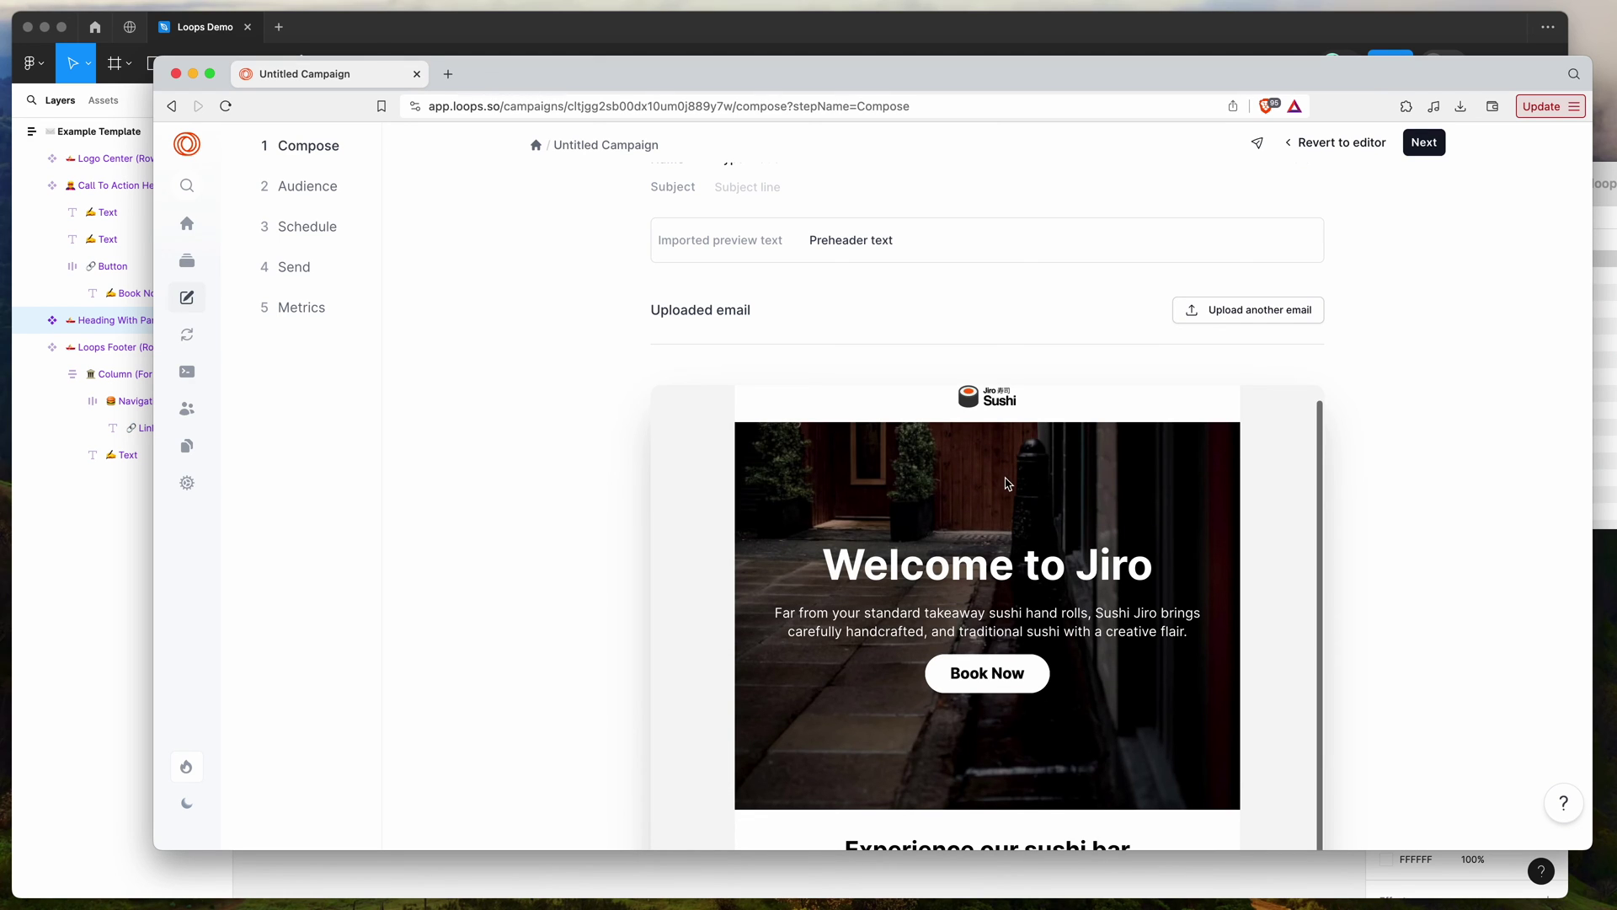
pyautogui.scroll(-5, 1004, 482)
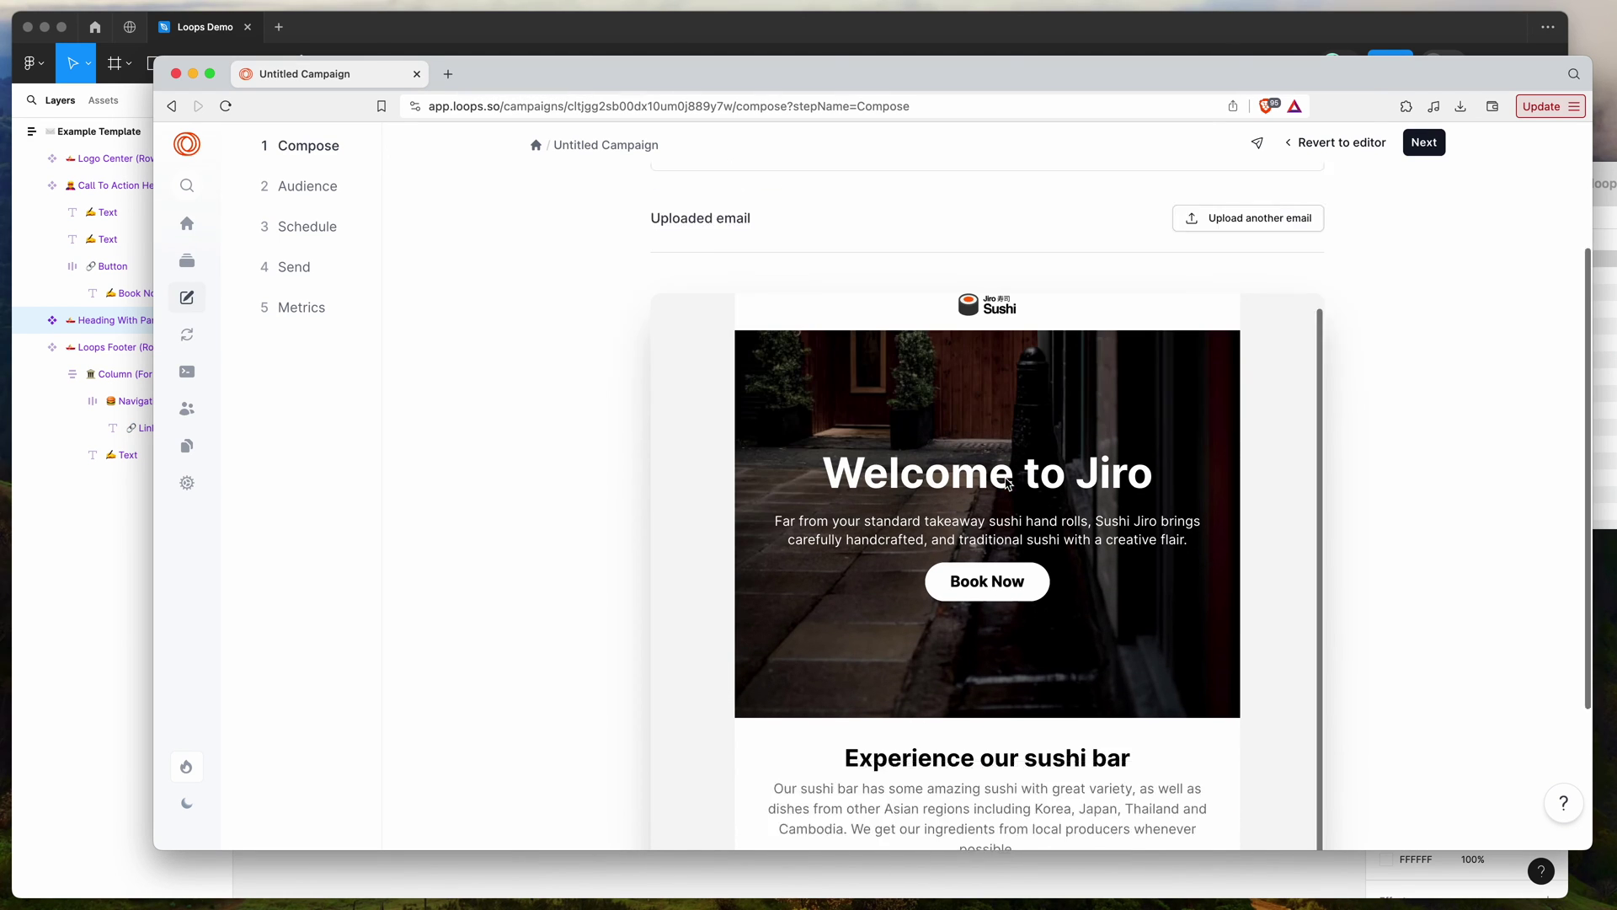
pyautogui.moveTo(815, 385); pyautogui.dragTo(948, 387)
pyautogui.click(1142, 455)
pyautogui.click(953, 389)
pyautogui.scroll(-3, 952, 390)
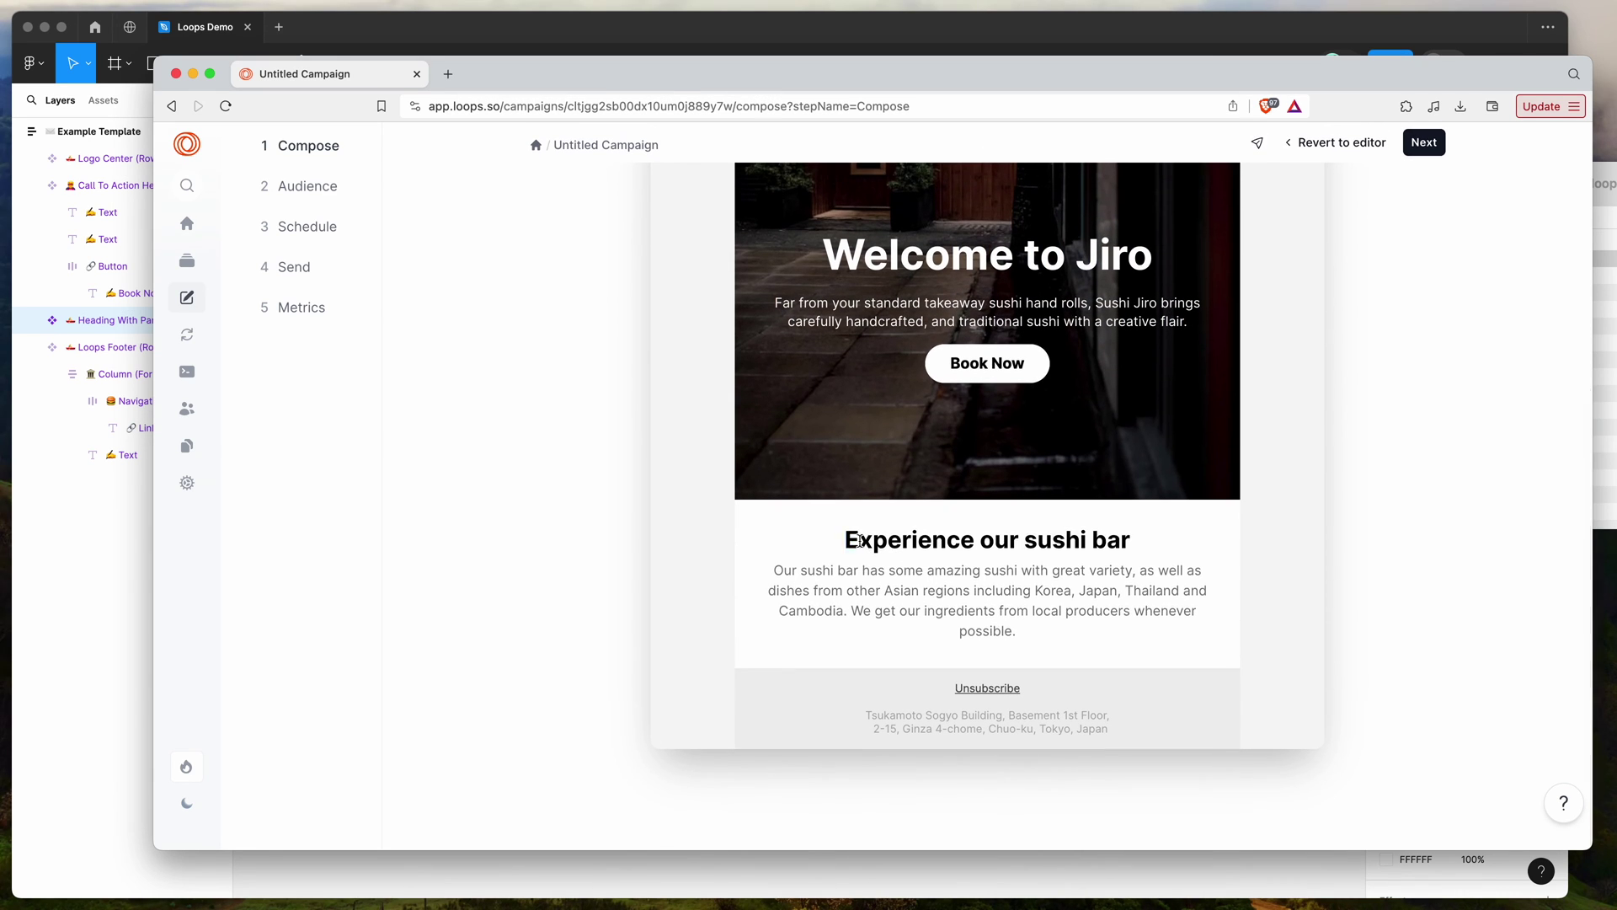
pyautogui.moveTo(842, 524); pyautogui.dragTo(1081, 650)
pyautogui.click(1082, 650)
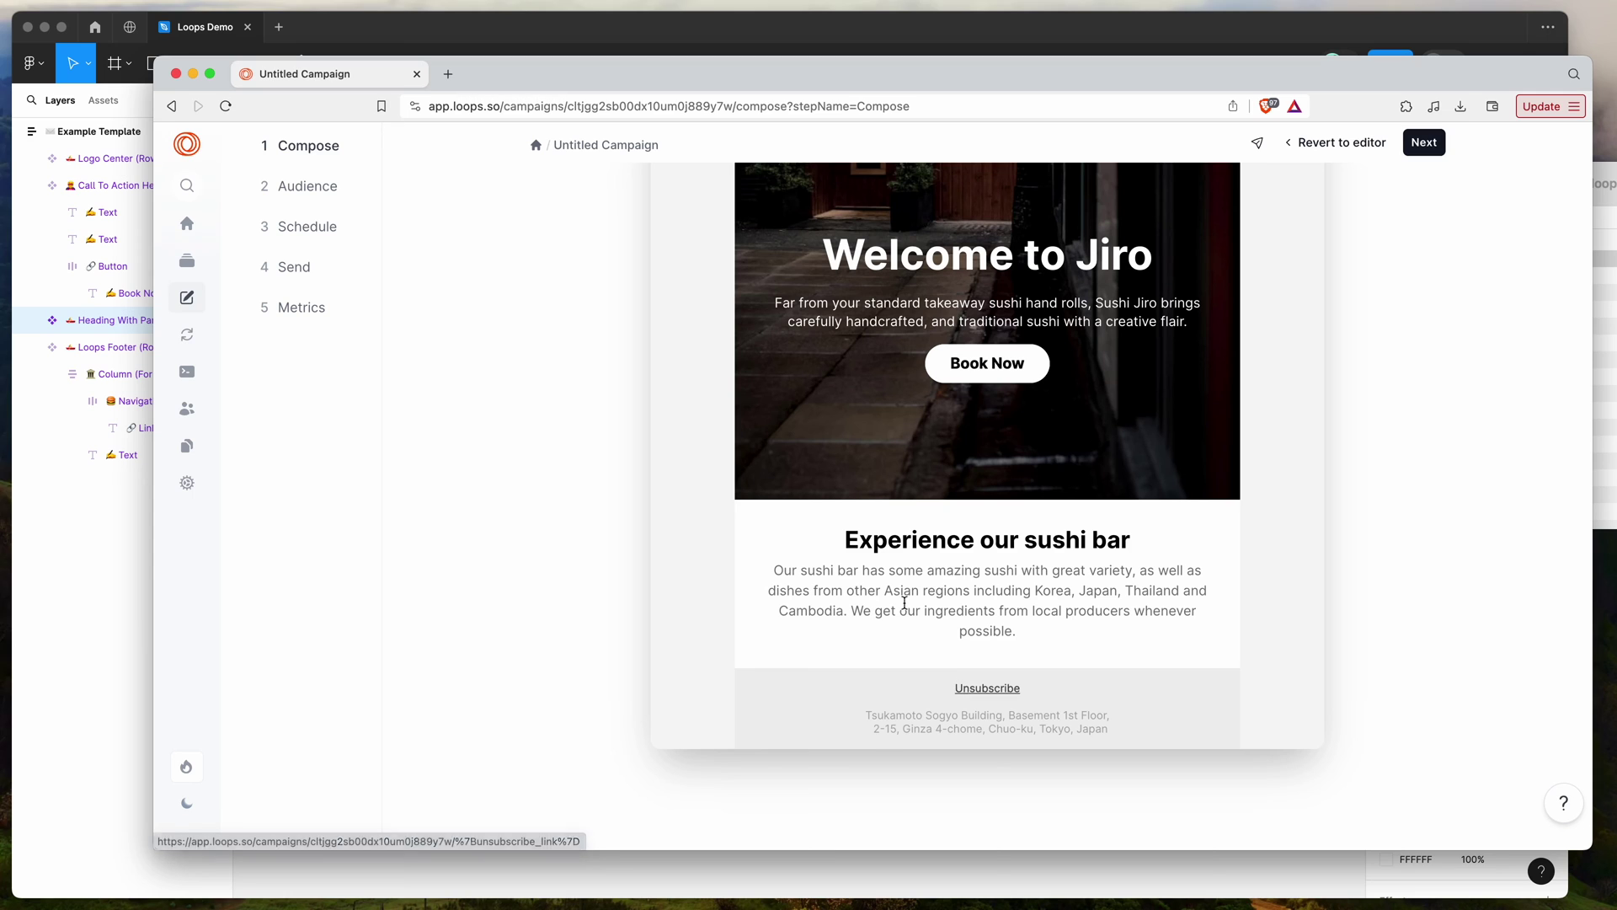
pyautogui.scroll(5, 910, 624)
pyautogui.scroll(-1, 905, 607)
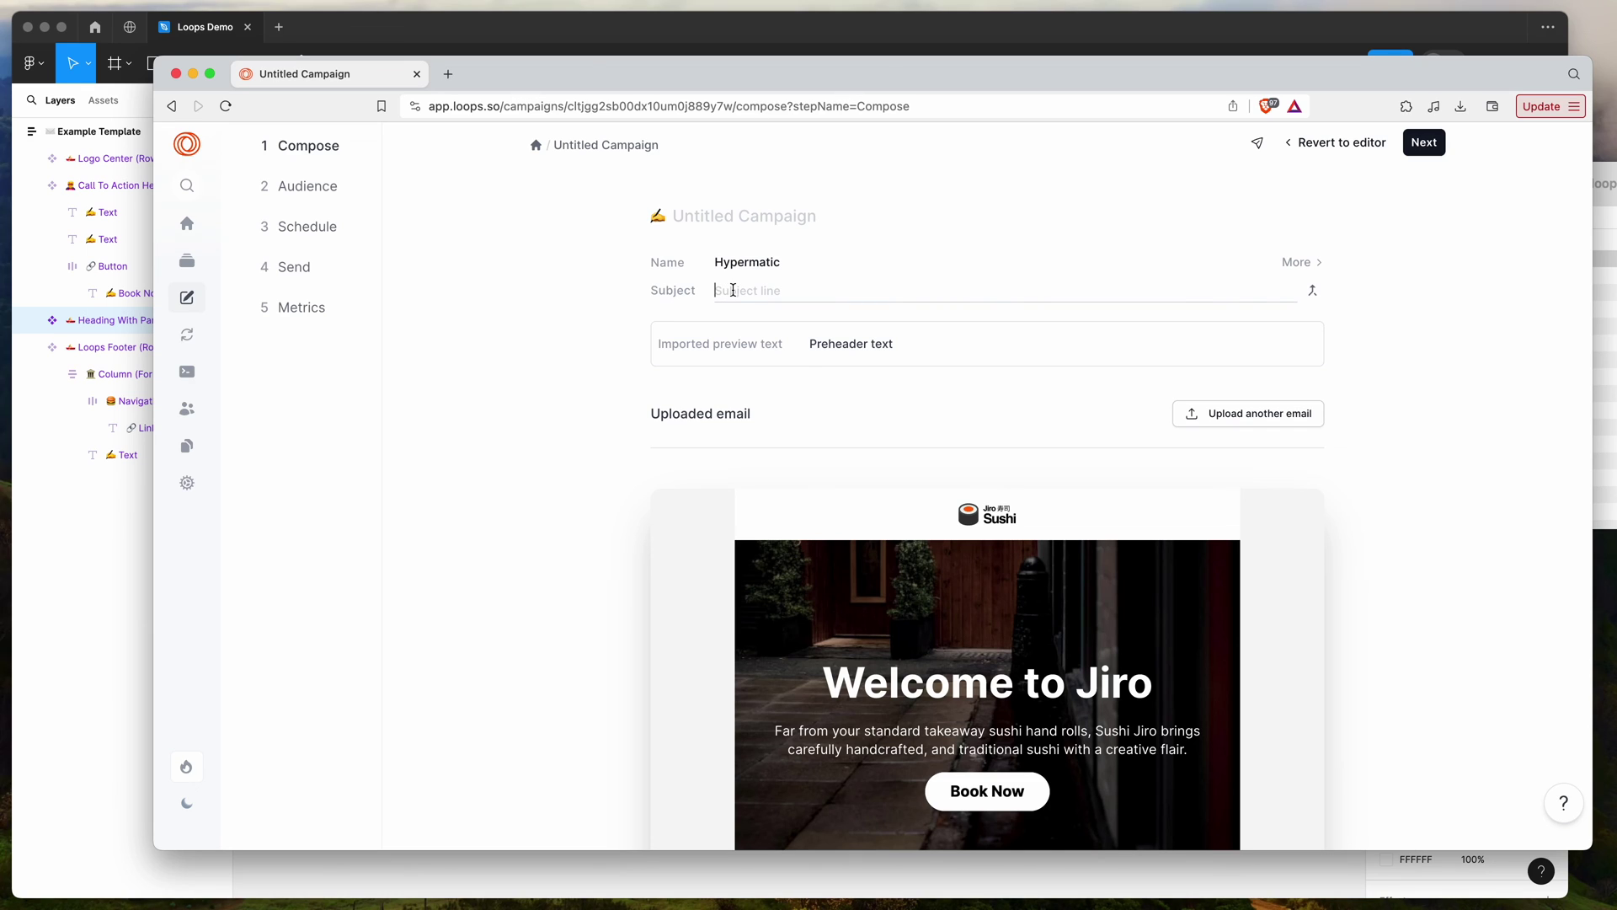
# Enter 'Subject line test' as the campaign's subject line.
pyautogui.write('Subject line test')
pyautogui.moveTo(816, 290); pyautogui.dragTo(851, 296)
pyautogui.click(732, 292)
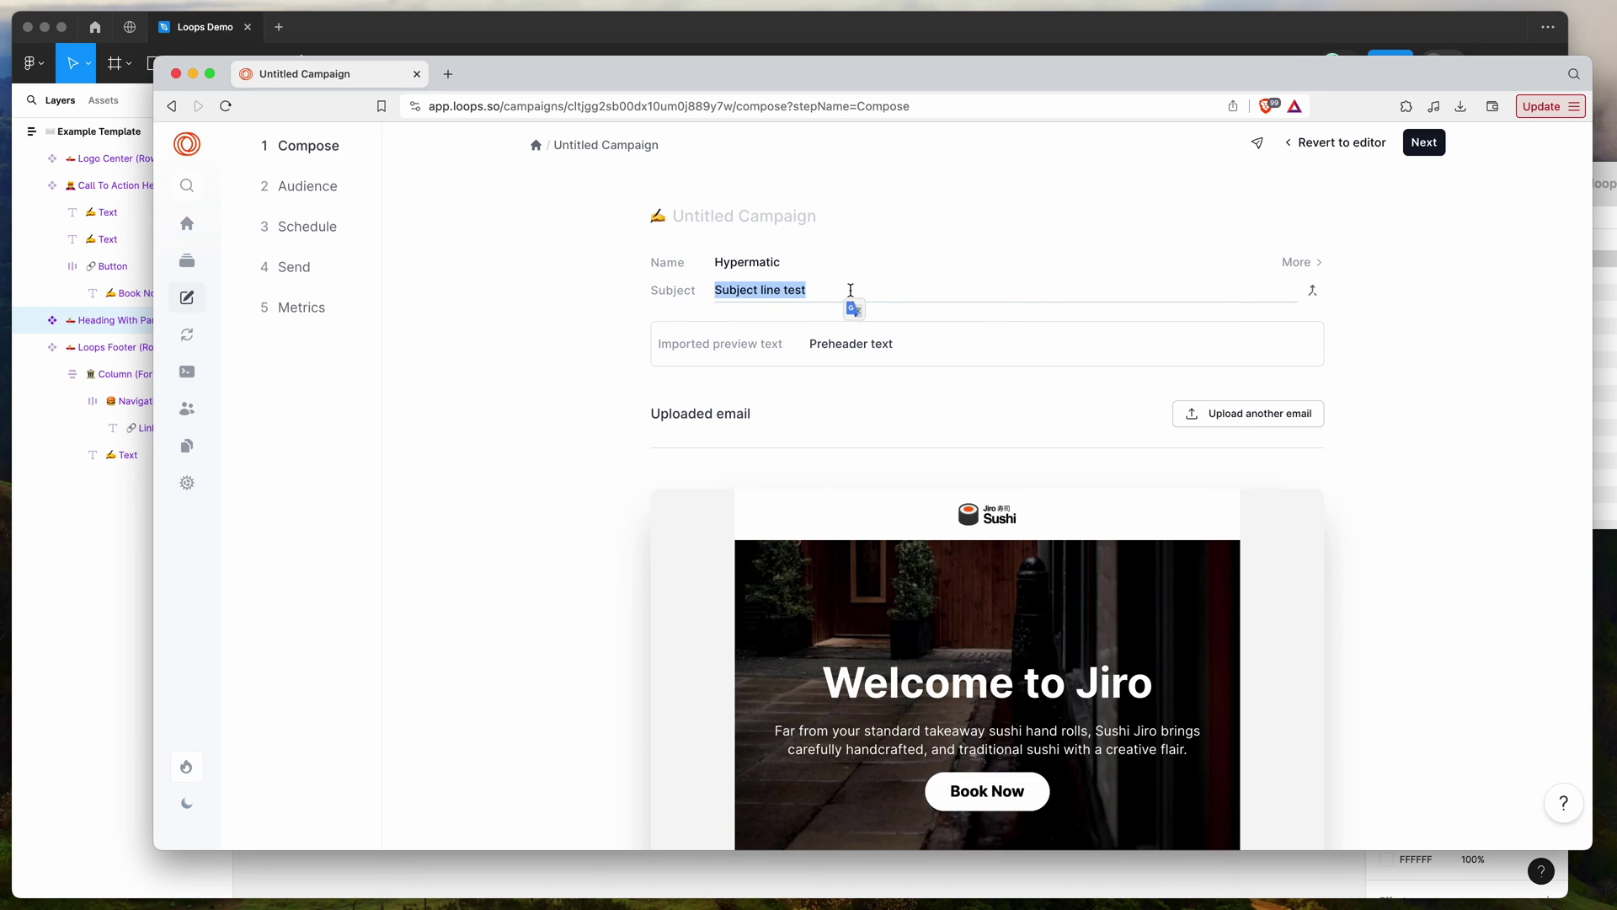
# Rename Untitled Campaign to 'Campaign Name Test'.
pyautogui.click(739, 209)
pyautogui.write('Ca')
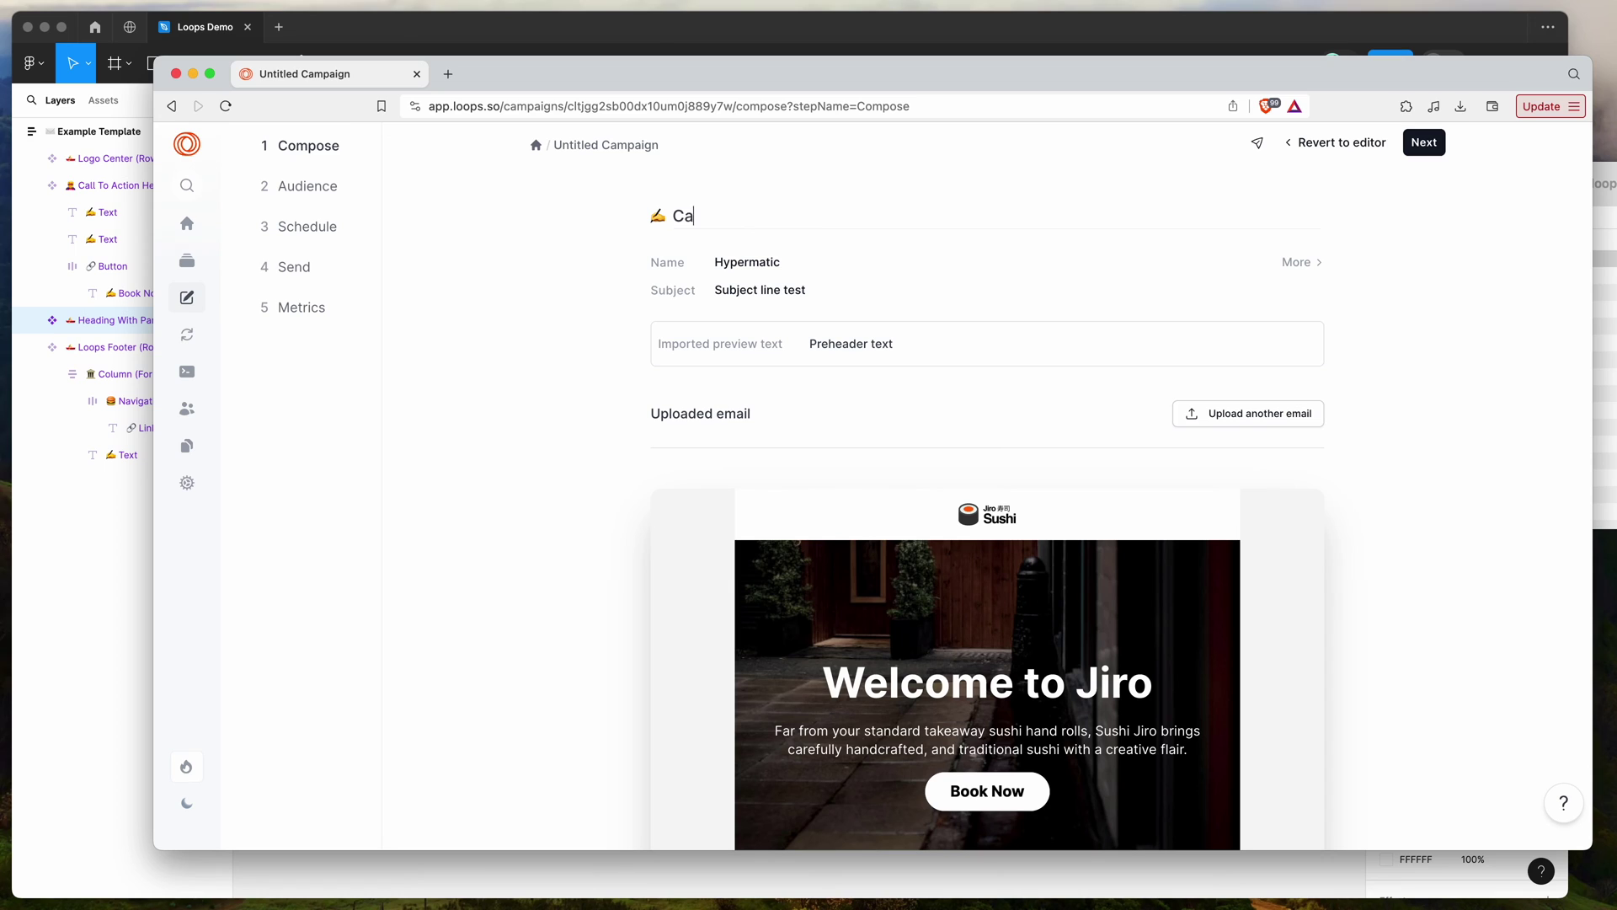
pyautogui.write('mpaign Name Test')
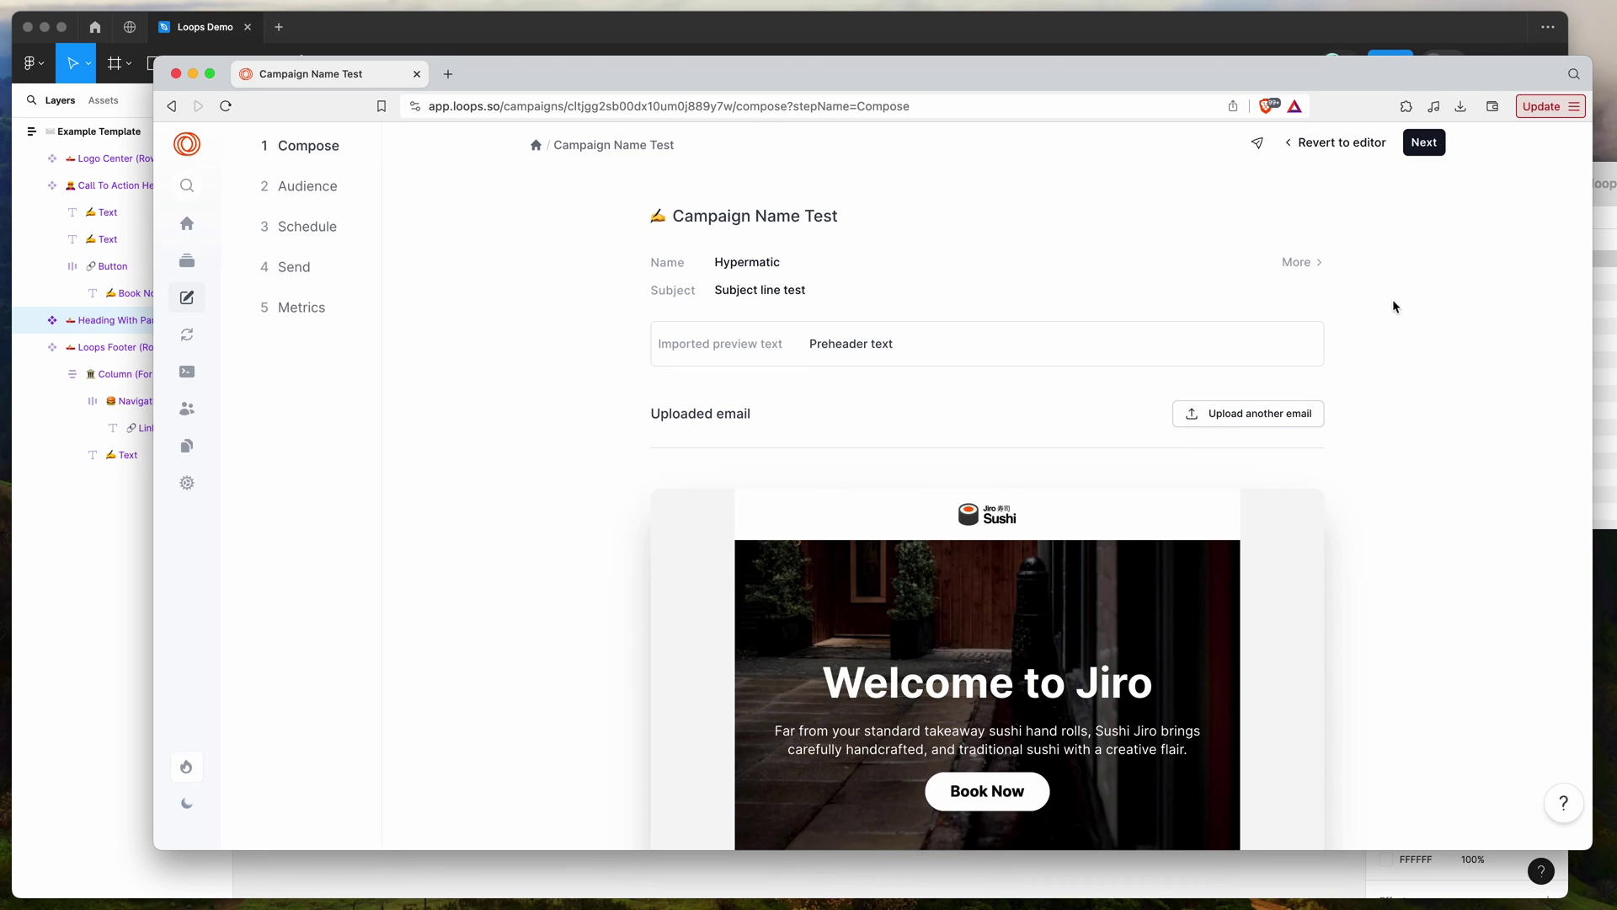
pyautogui.scroll(-2, 1386, 447)
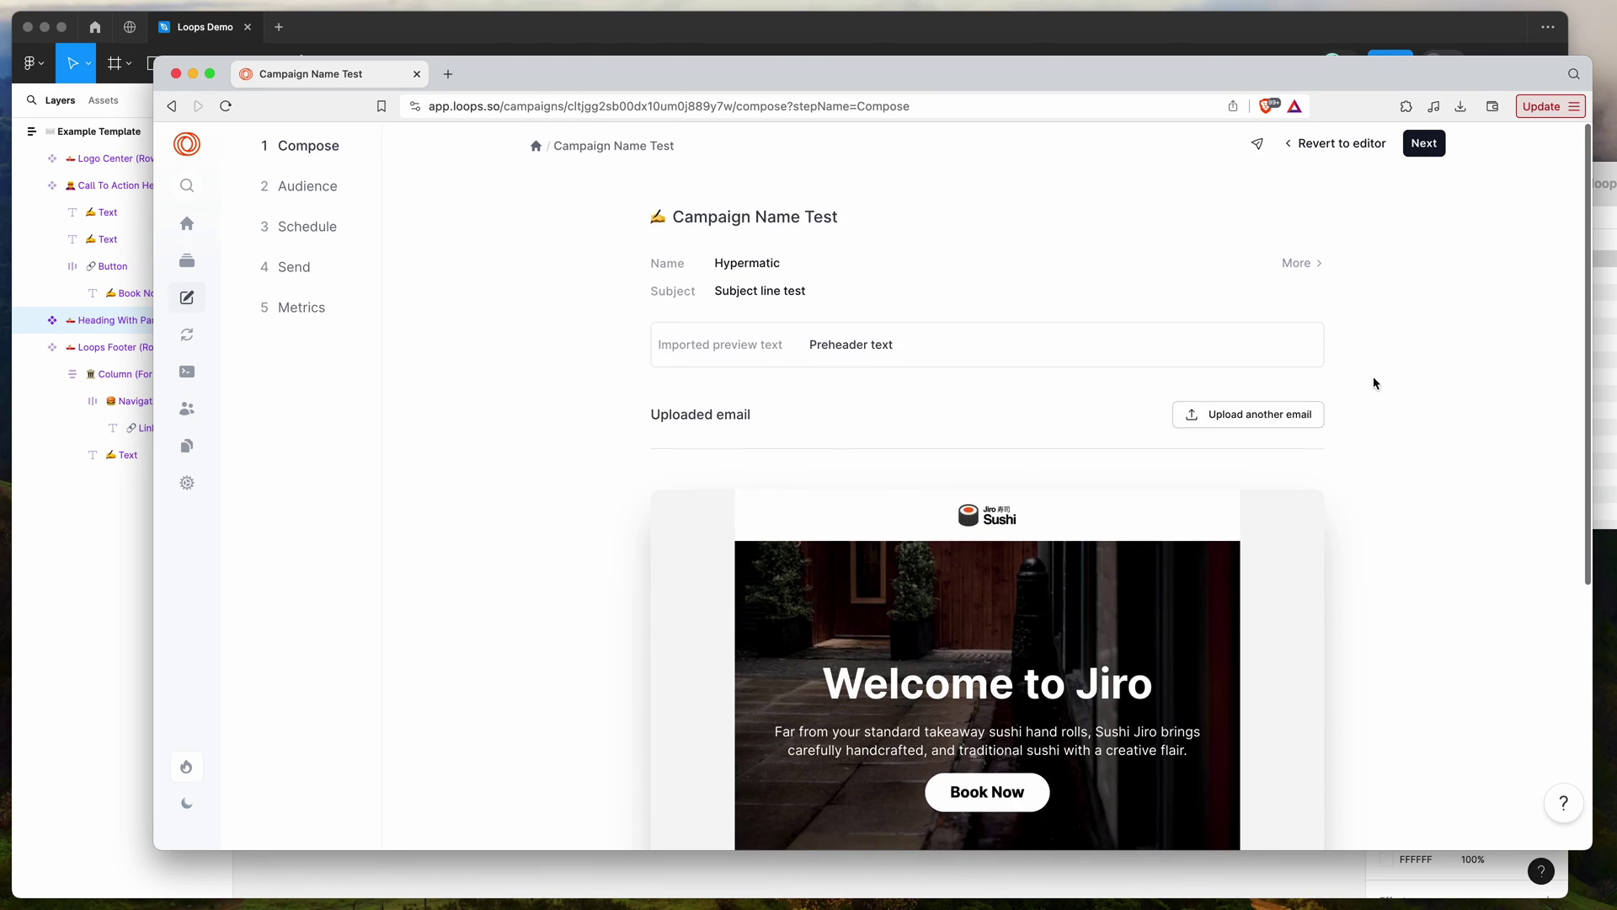
pyautogui.scroll(-3, 1371, 377)
pyautogui.scroll(5, 1371, 377)
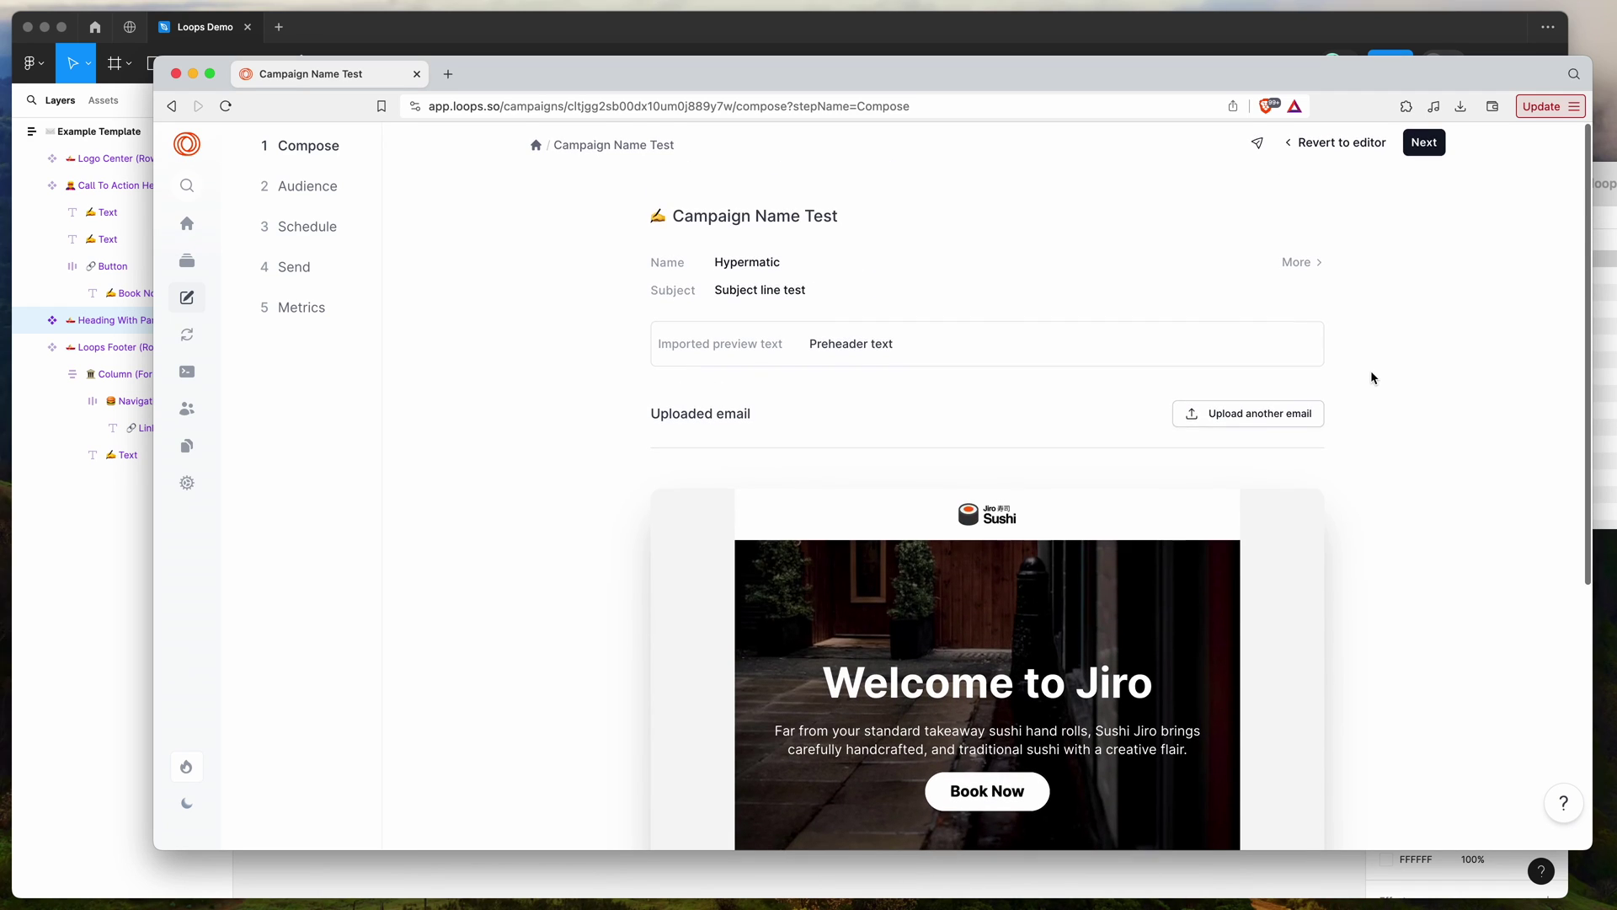
# Unzip example-template.zip in Finder and inspect its img folder and index.mjml.
pyautogui.click(1603, 359)
pyautogui.click(1466, 340)
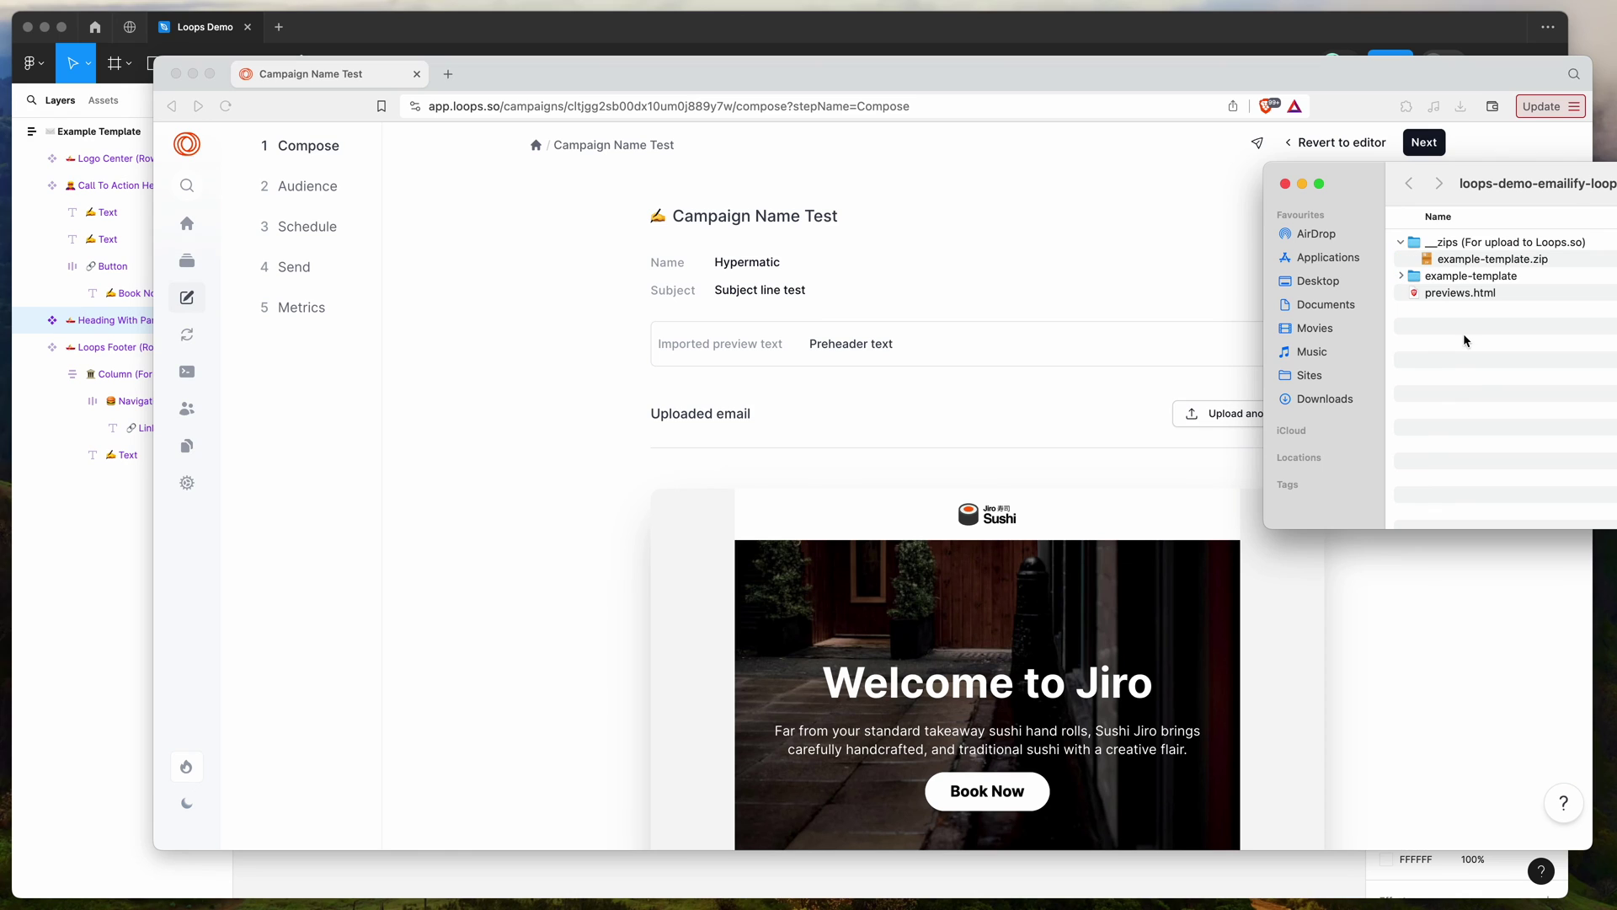
pyautogui.click(1473, 262)
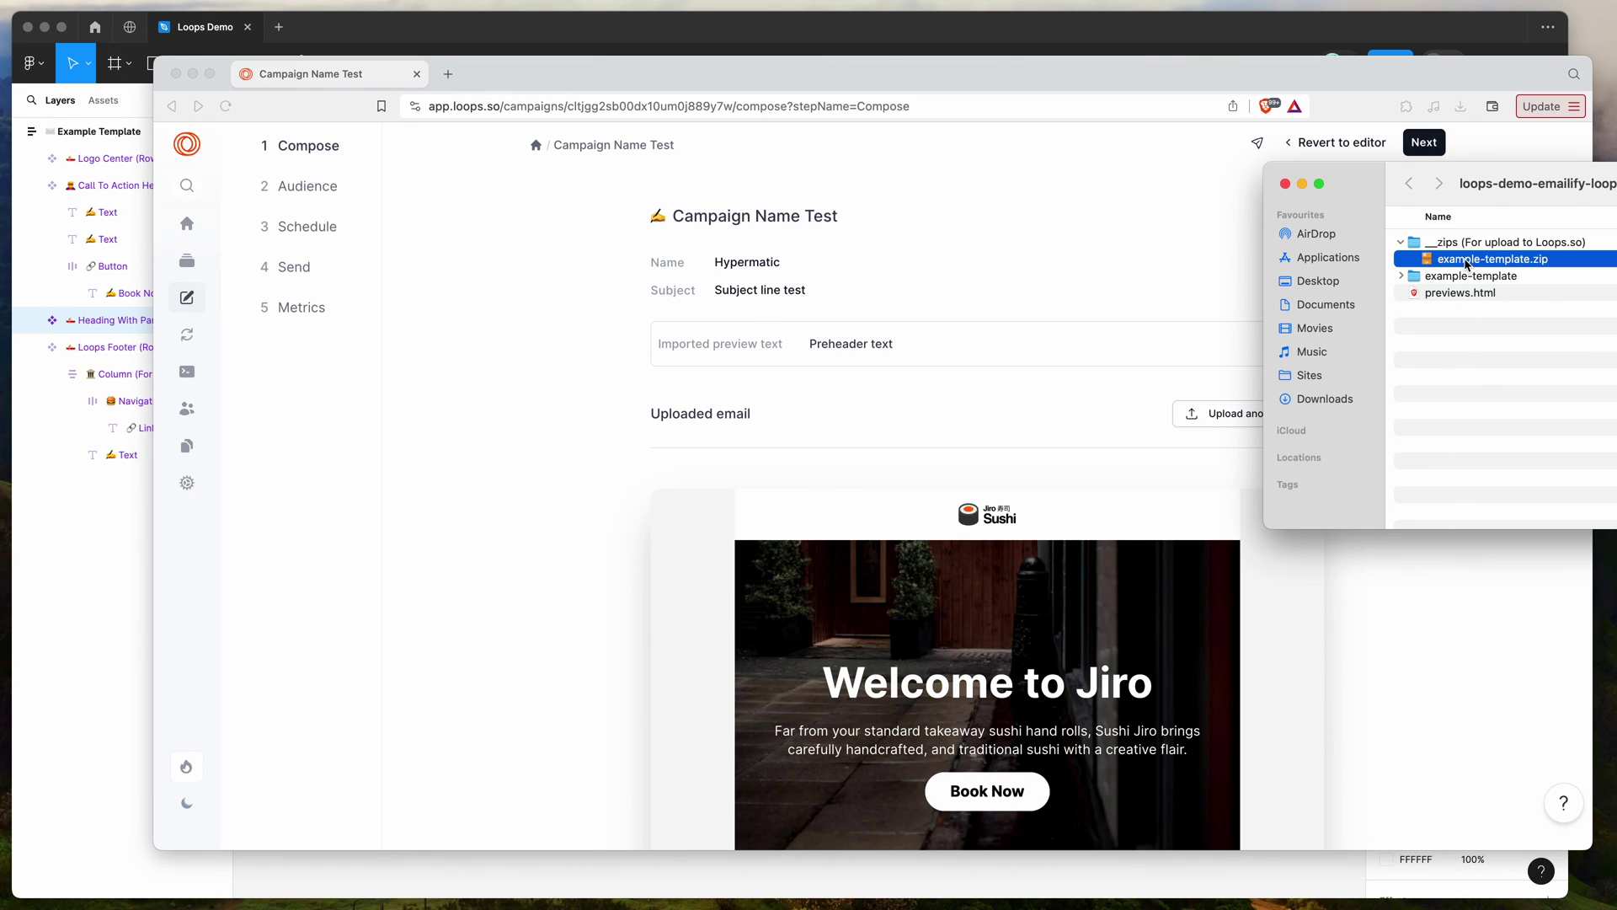
pyautogui.doubleClick(1466, 264)
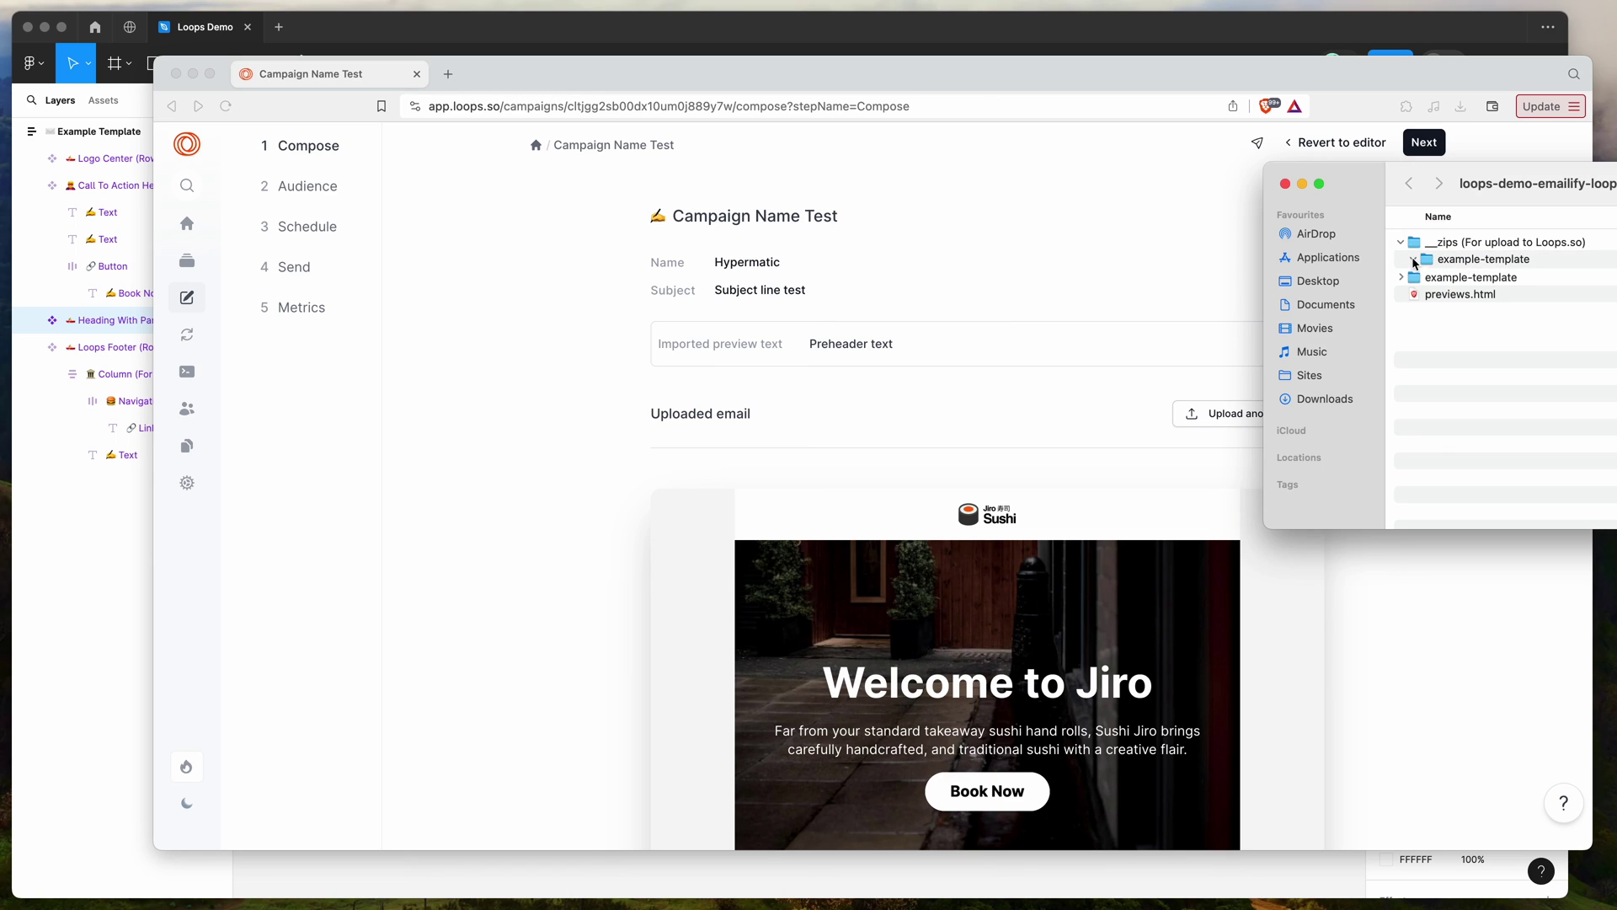
pyautogui.click(1415, 261)
pyautogui.click(1430, 277)
pyautogui.click(1427, 276)
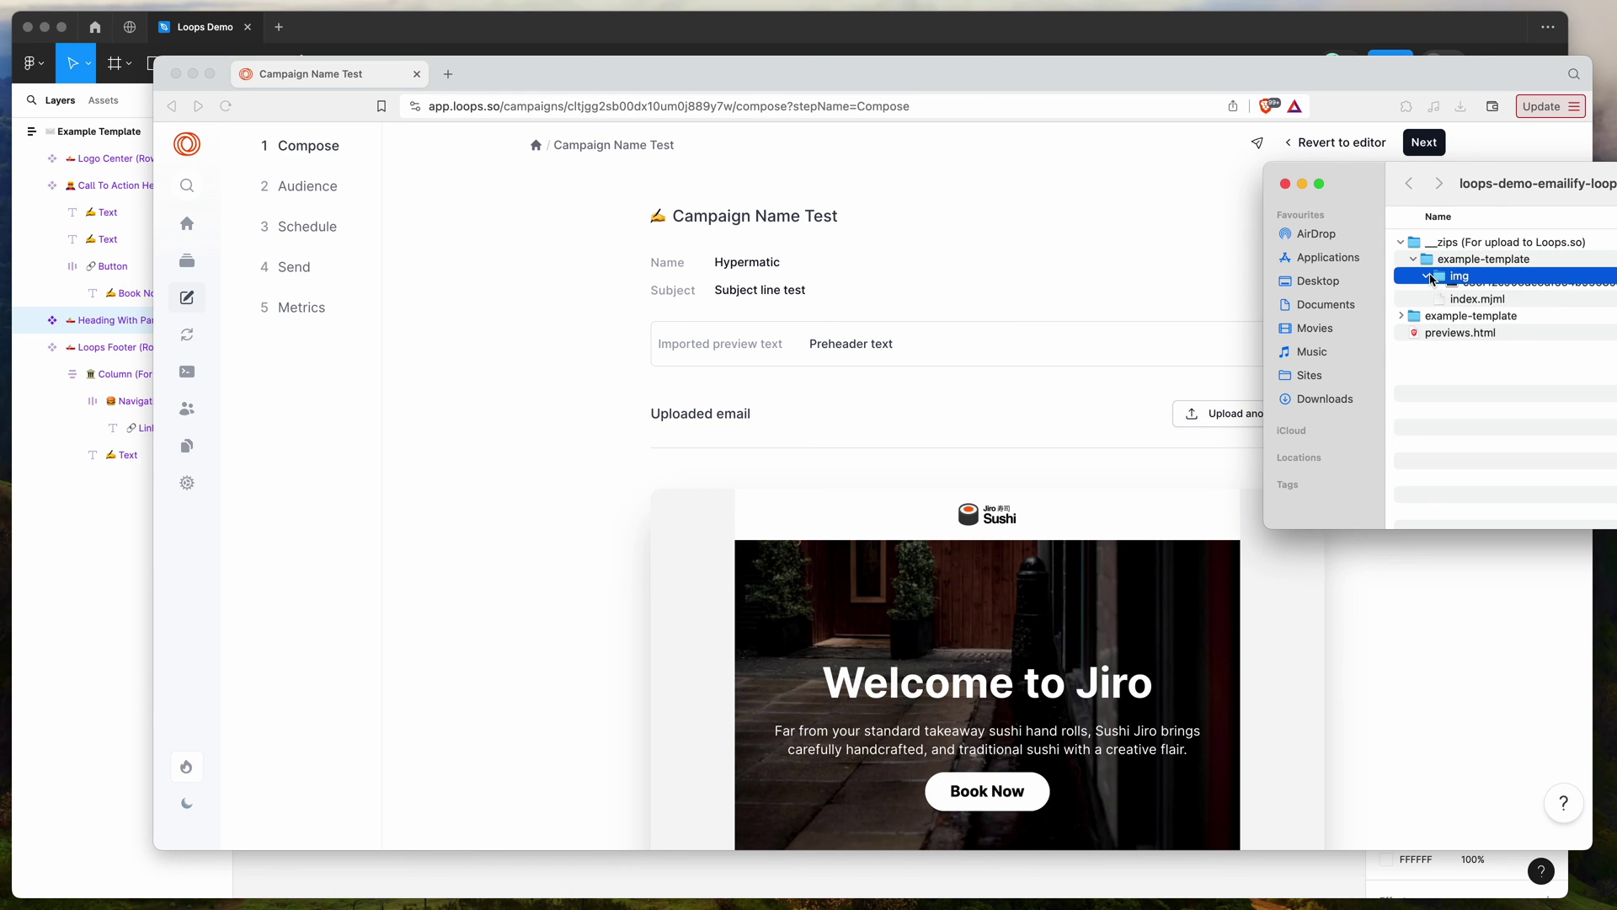
pyautogui.click(1427, 276)
pyautogui.click(1474, 294)
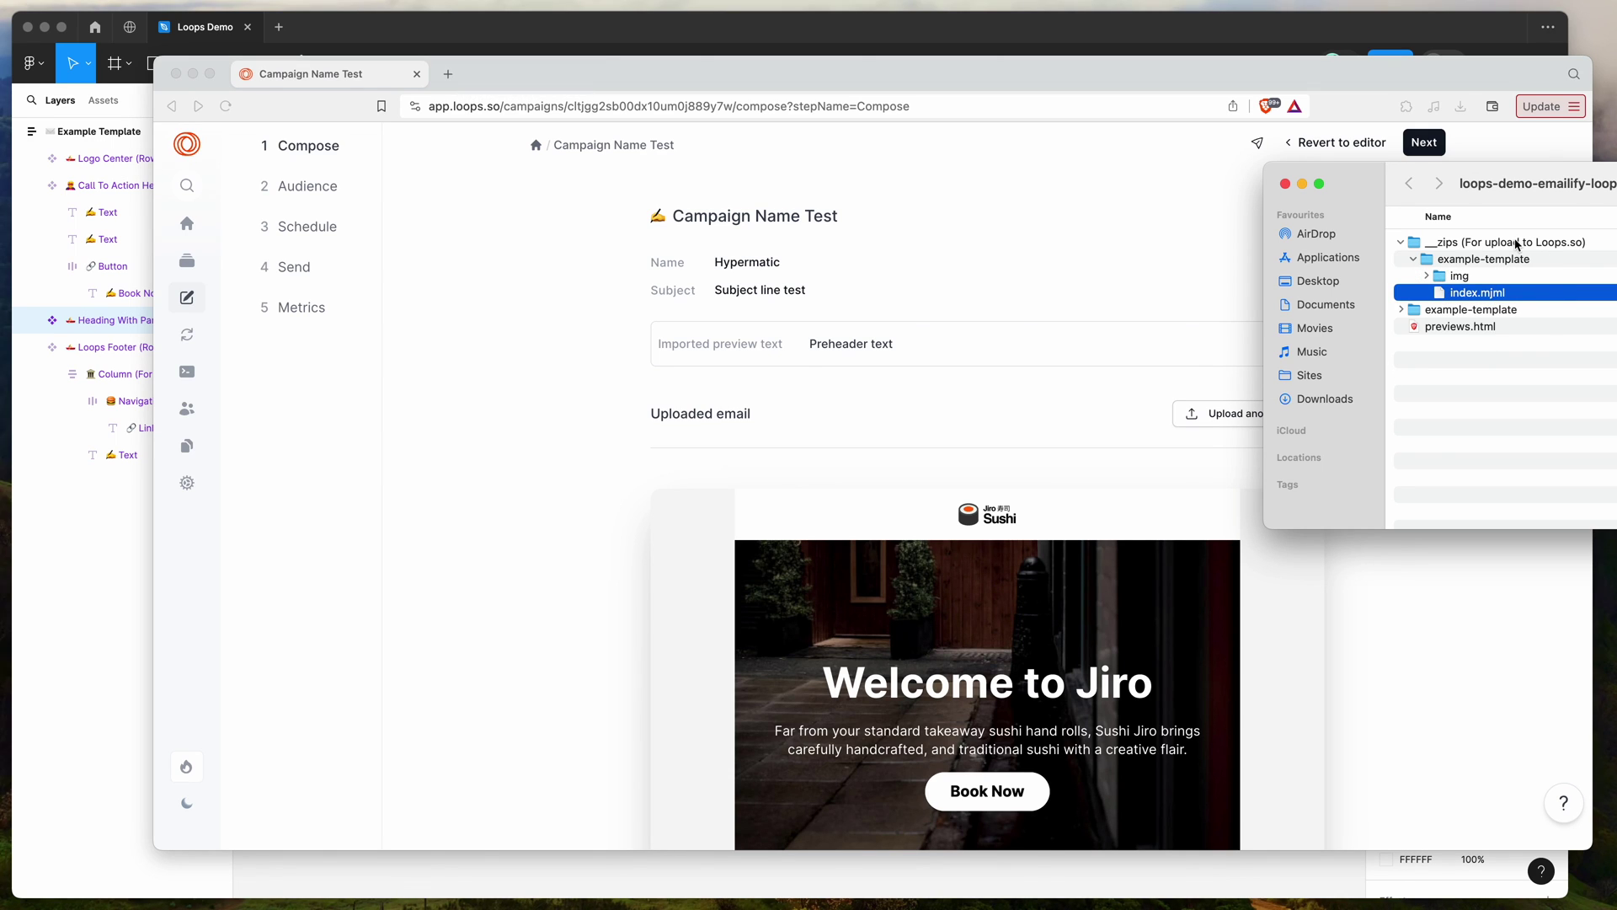
# Collapse the unzipped example-template folders and return to the Loops campaign.
pyautogui.click(1428, 276)
pyautogui.click(1428, 276)
pyautogui.click(1417, 259)
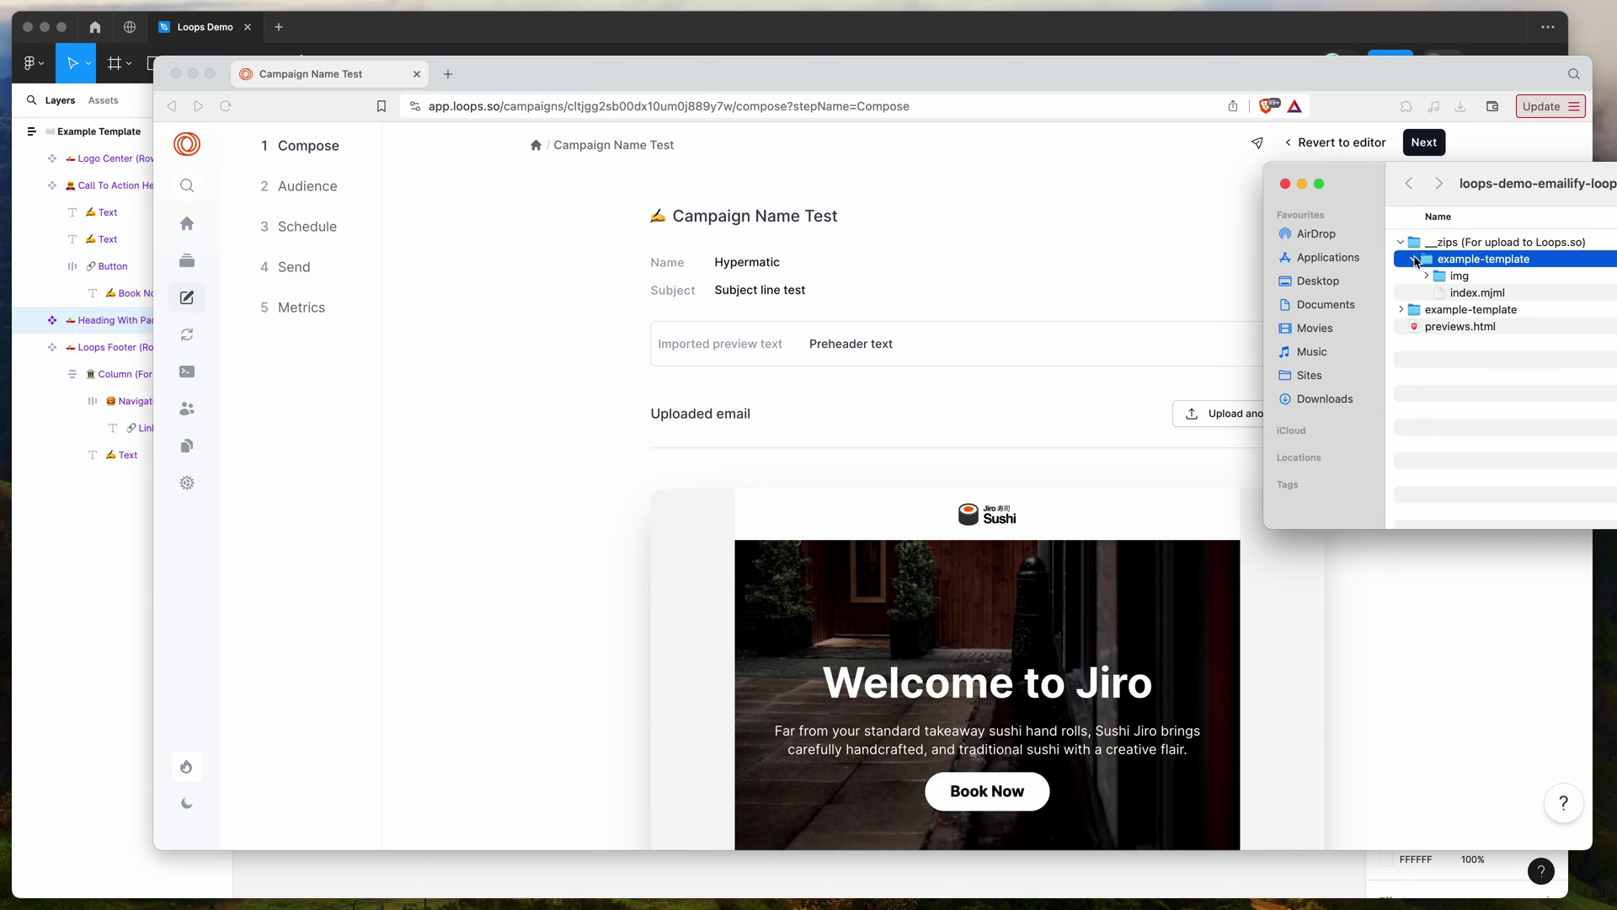
pyautogui.click(1414, 261)
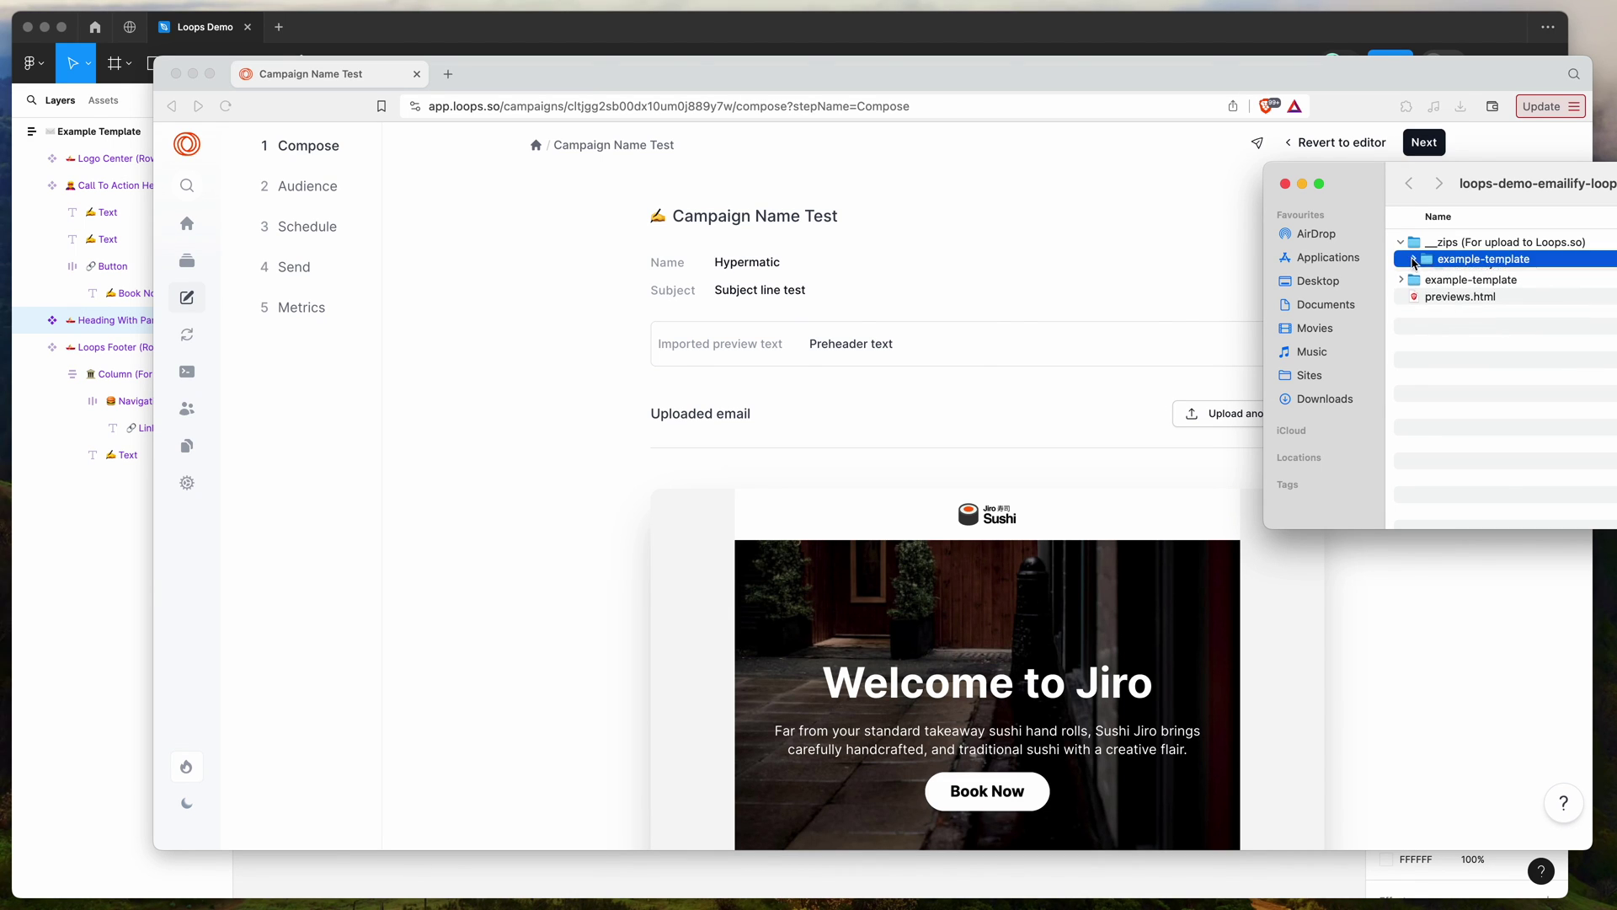
pyautogui.click(1455, 244)
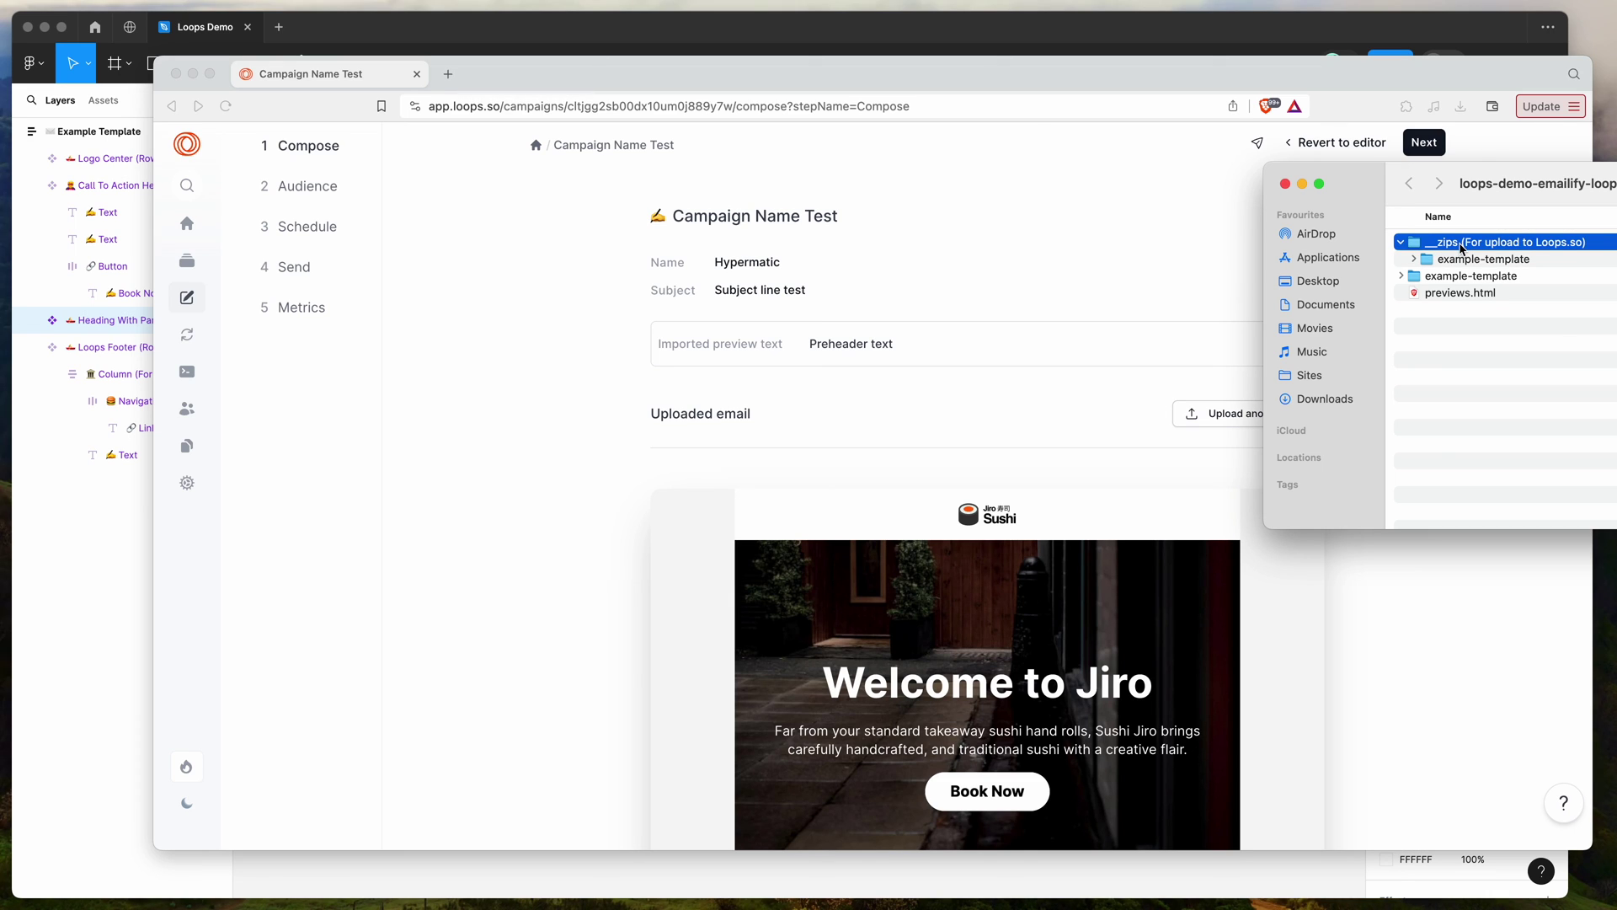
pyautogui.click(1455, 638)
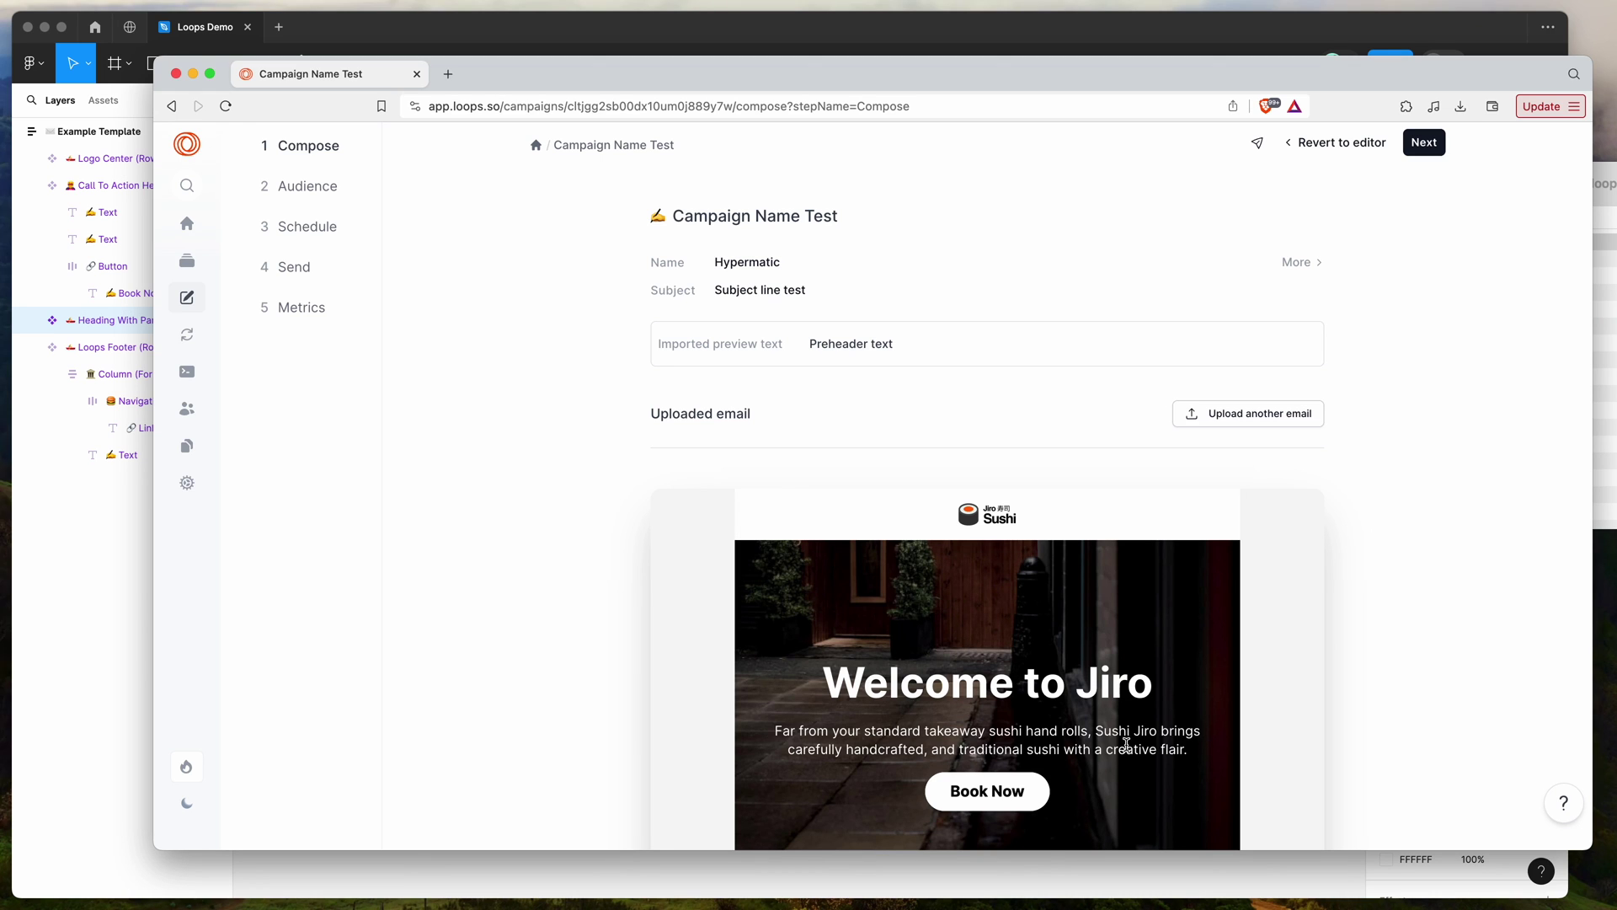
pyautogui.click(1021, 876)
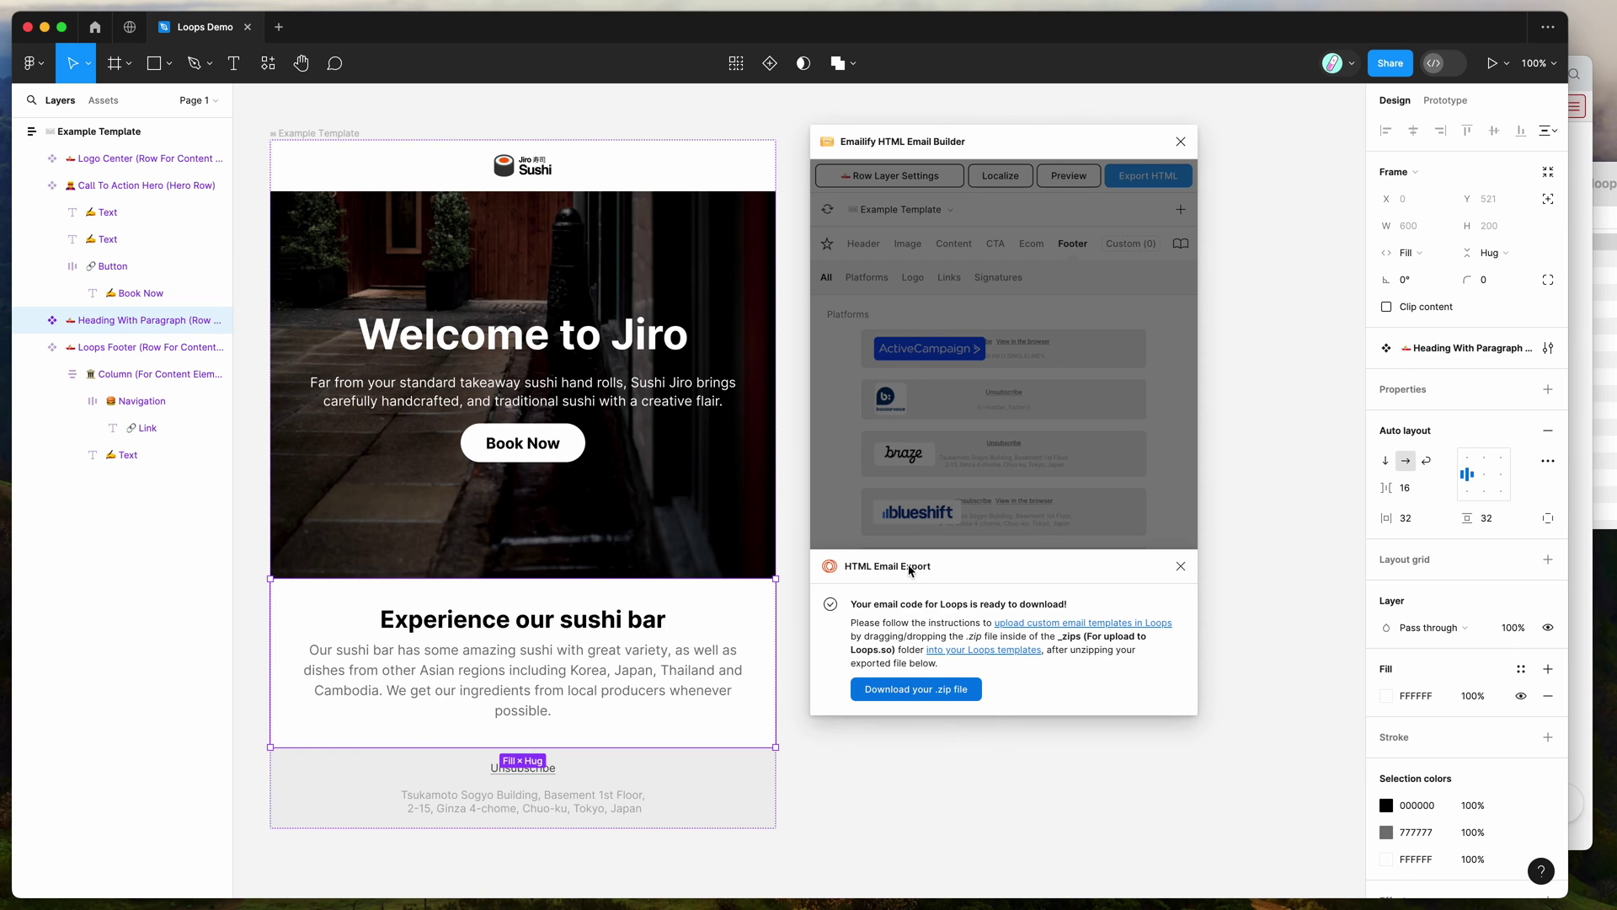
pyautogui.click(1575, 537)
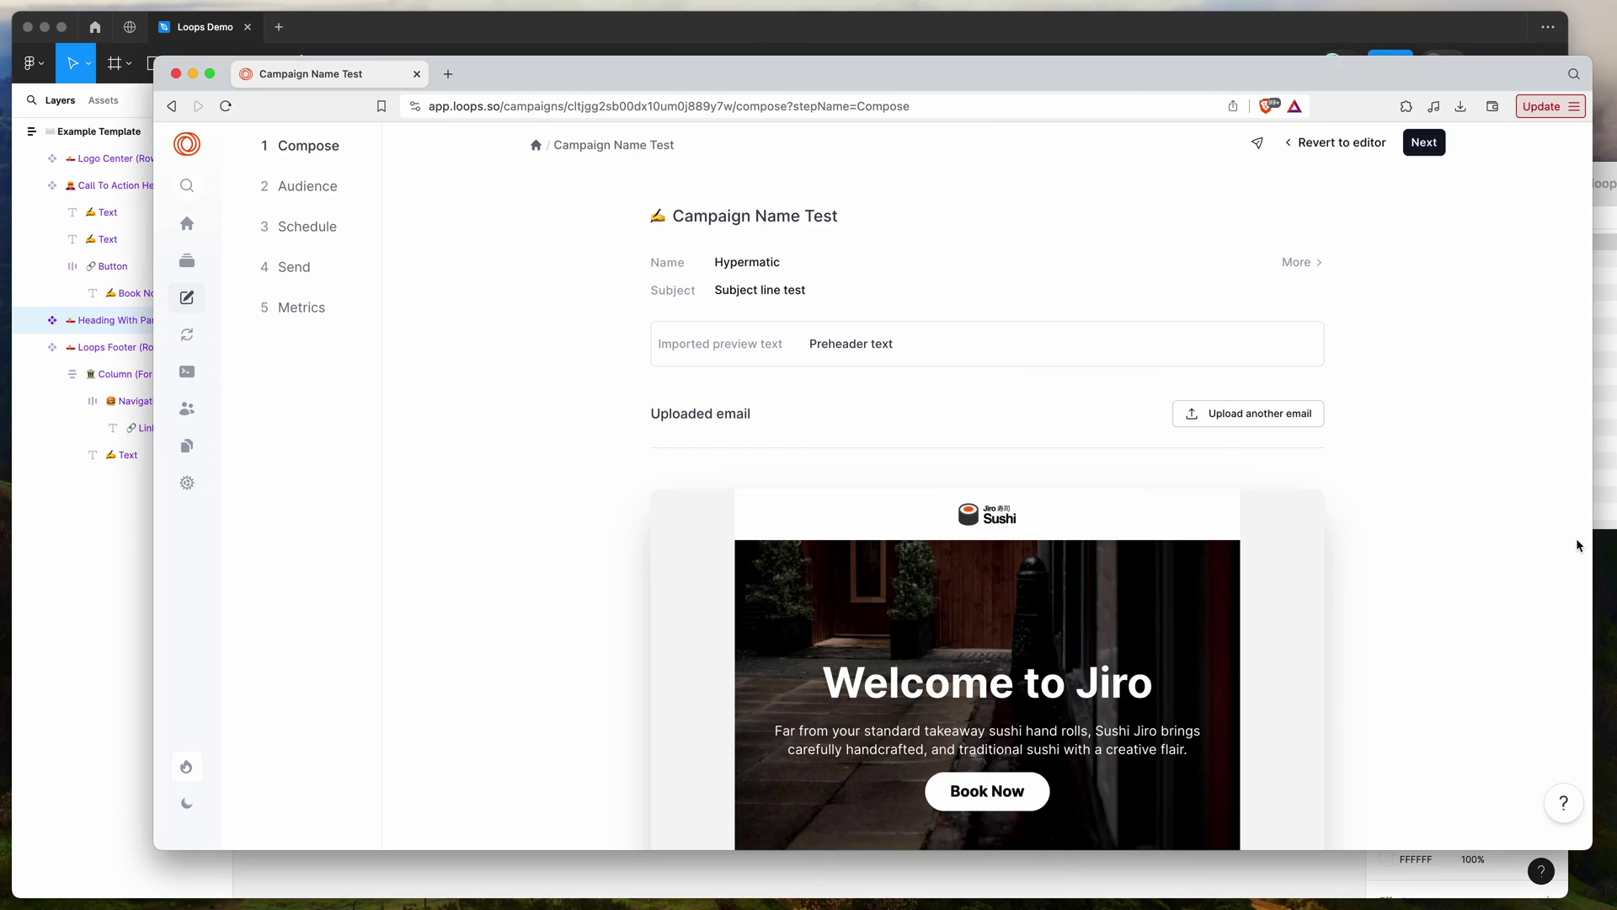
pyautogui.scroll(-1, 1431, 516)
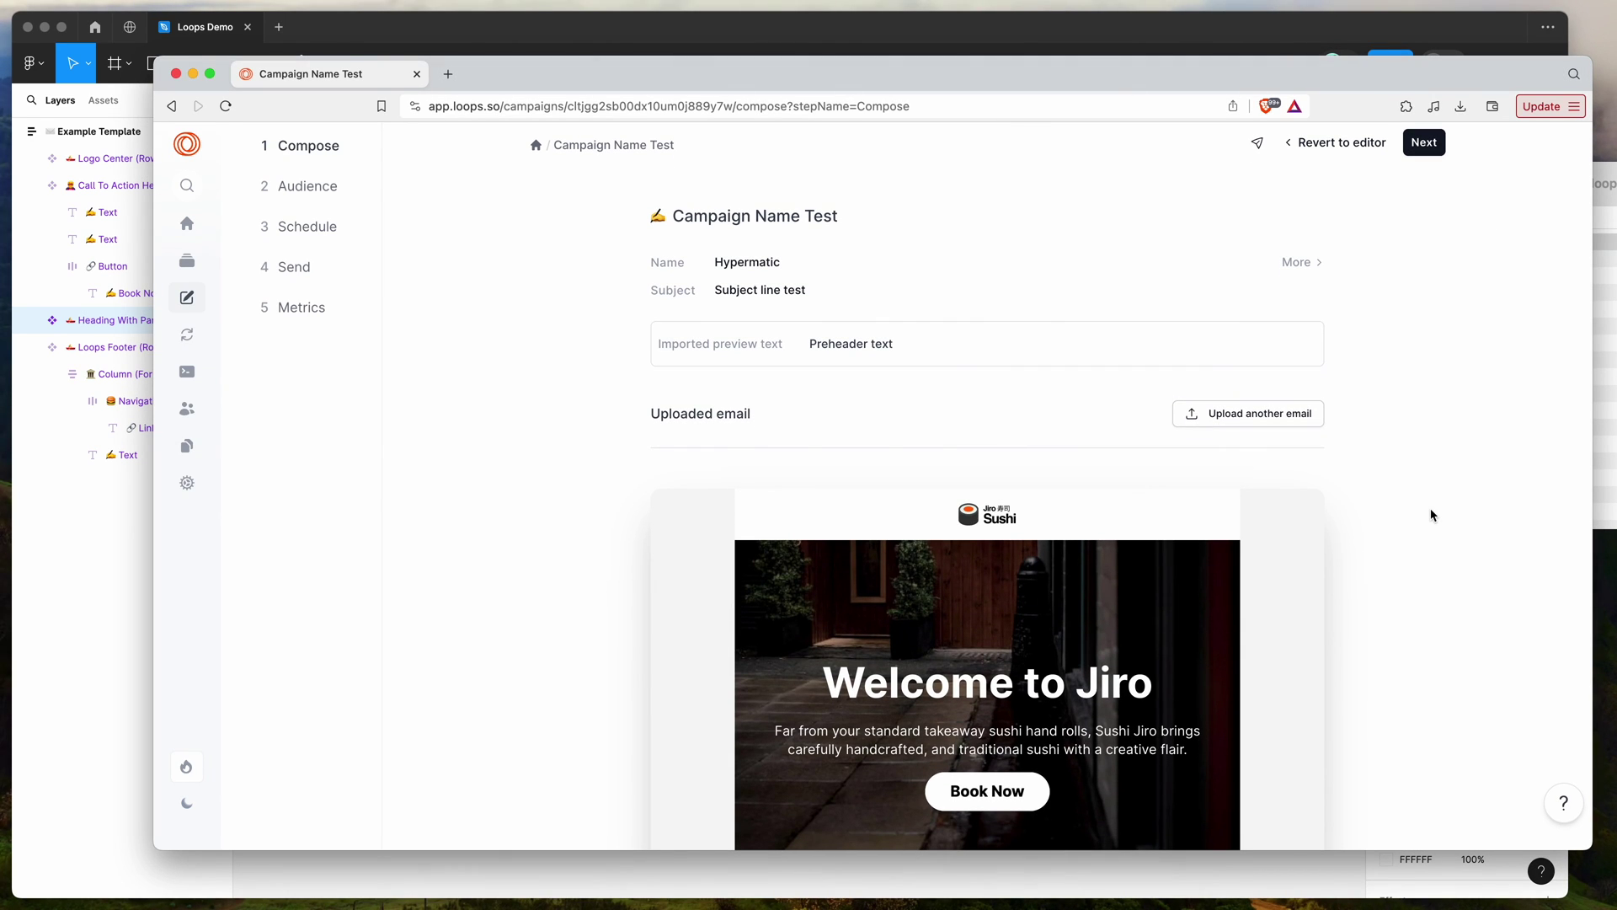